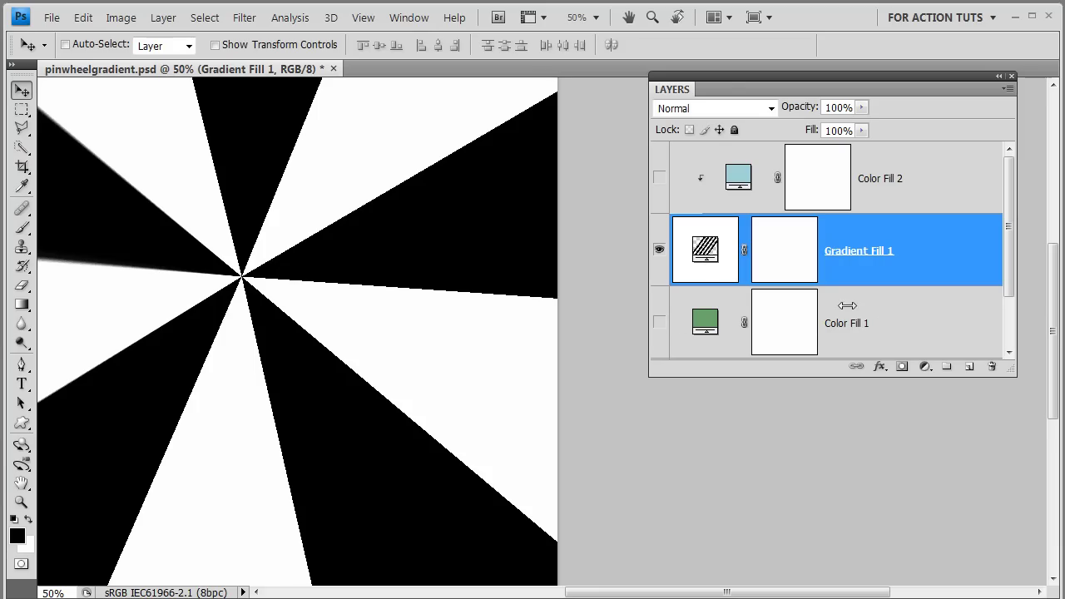
Show the Color Fill 1 layer and shift its fill hue from green to a muted teal.
click(658, 323)
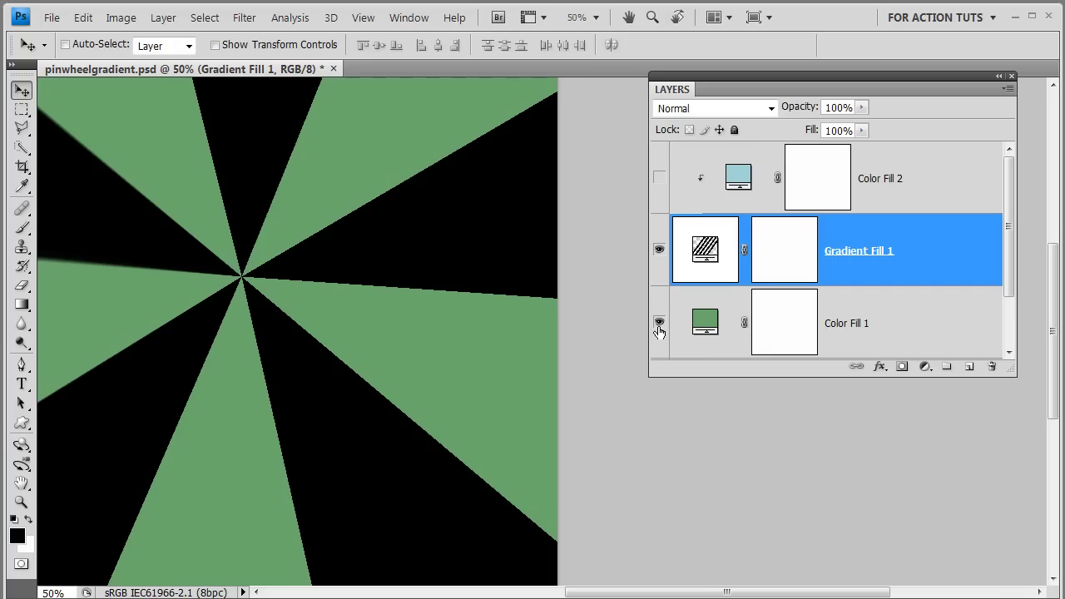
double_click(705, 326)
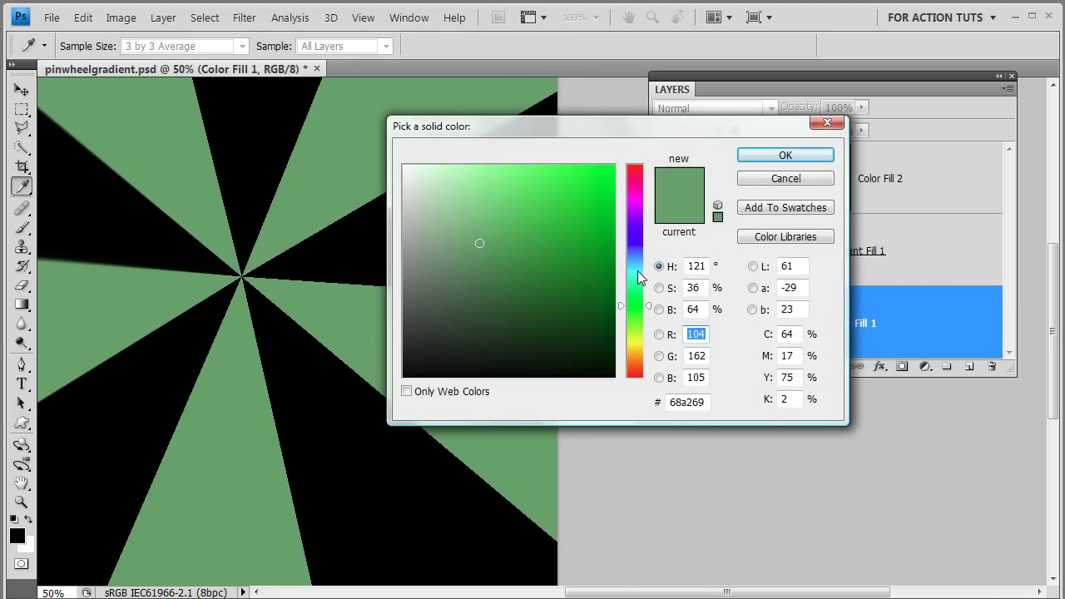
click(637, 270)
click(760, 159)
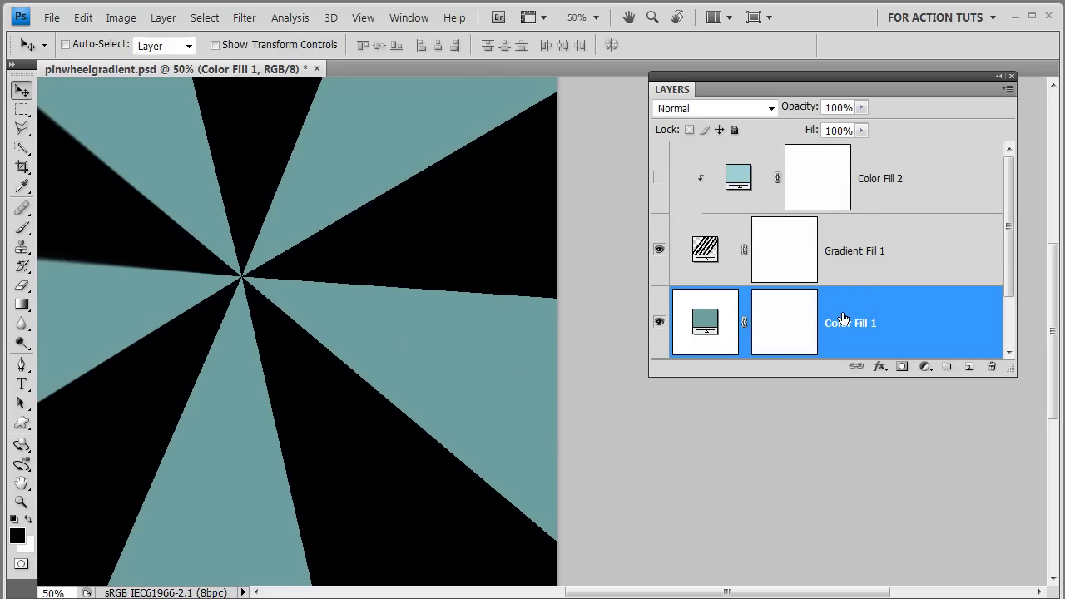
Show the Color Fill 2 layer and change its fill to light green #99dabf, trying blue and pink hues first.
click(658, 180)
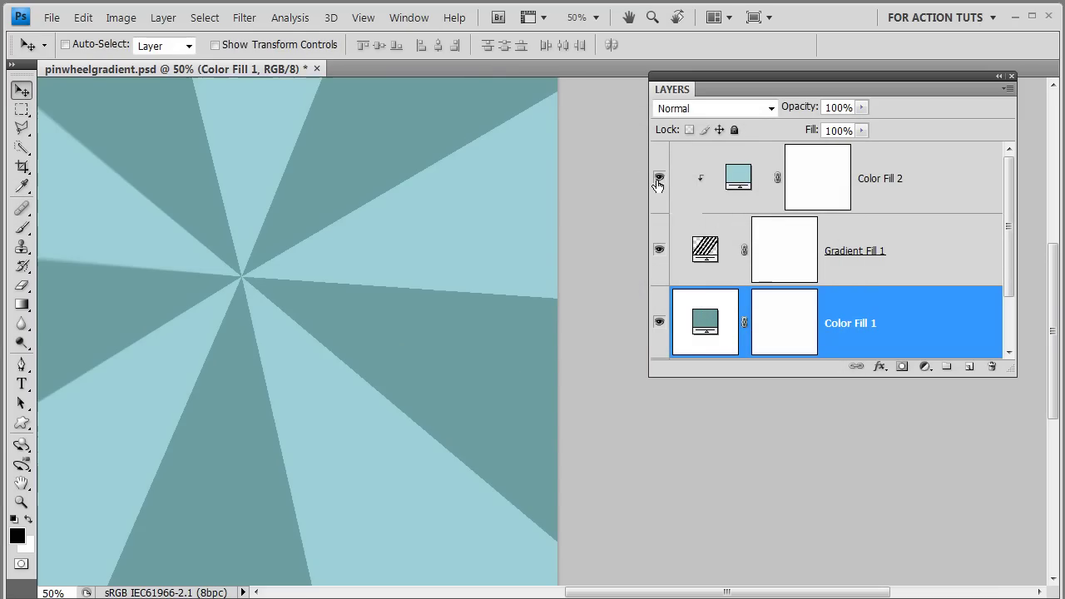
click(746, 177)
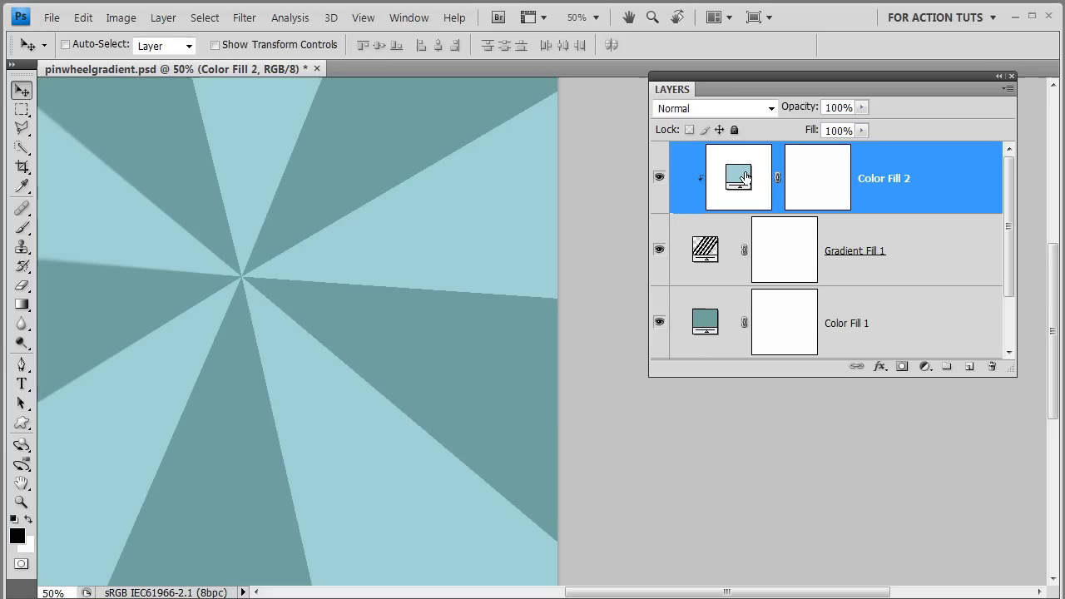
double_click(744, 178)
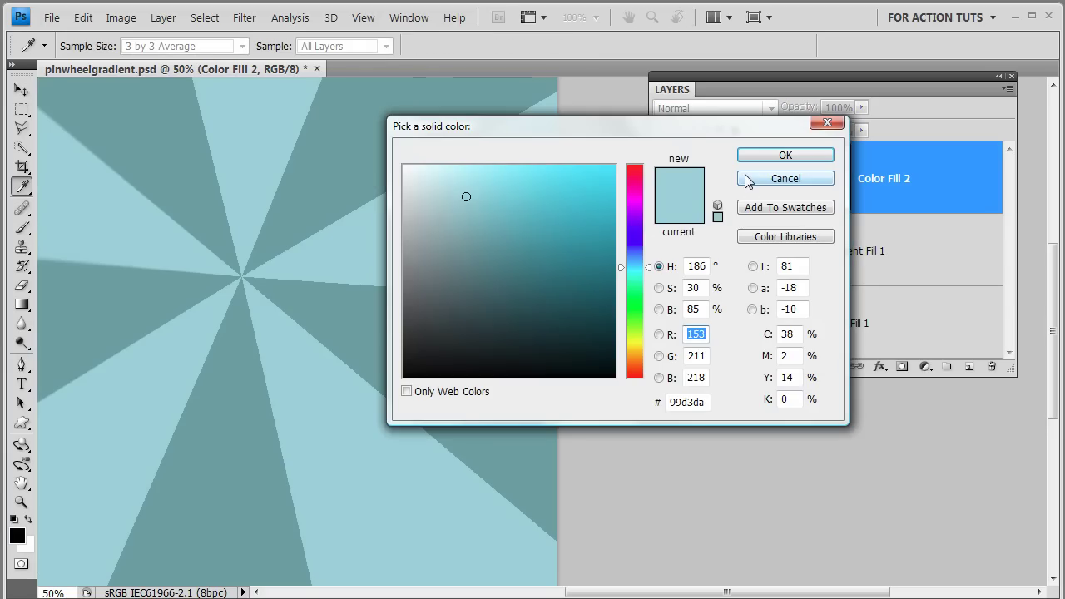
click(636, 258)
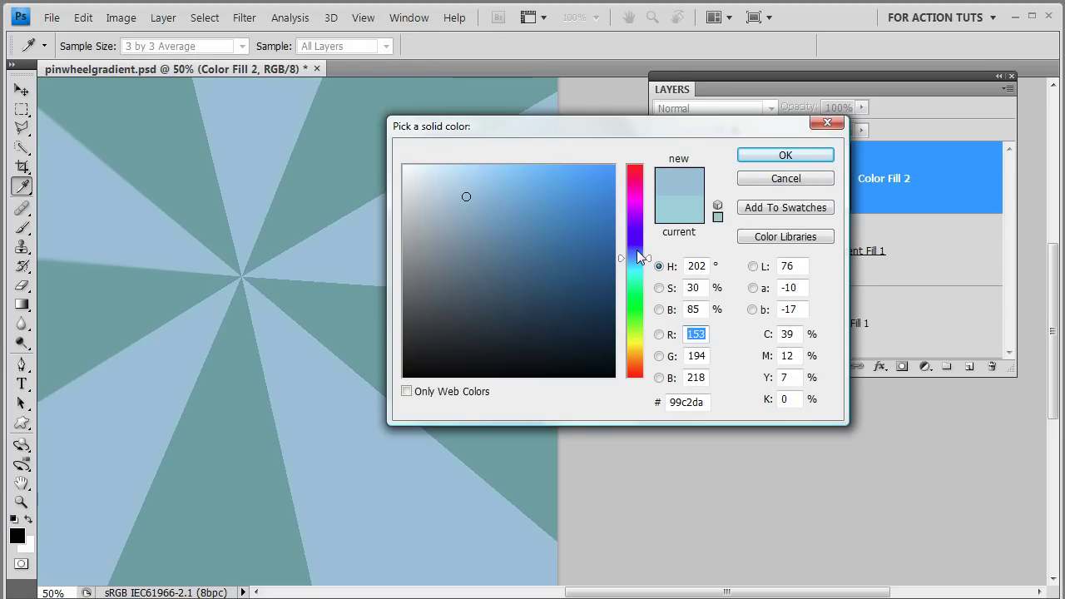
click(635, 206)
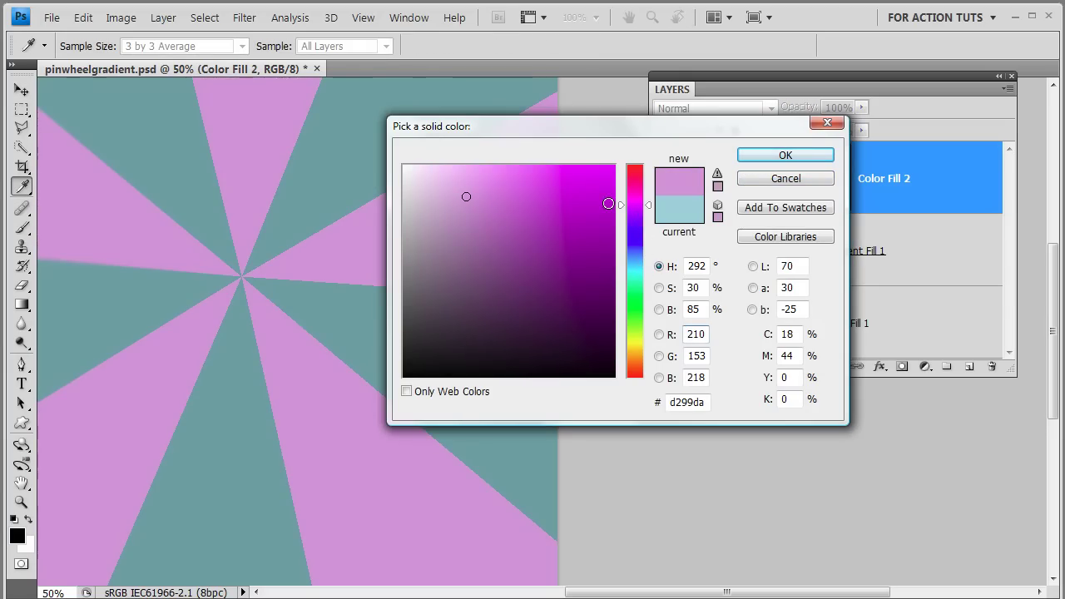
click(636, 292)
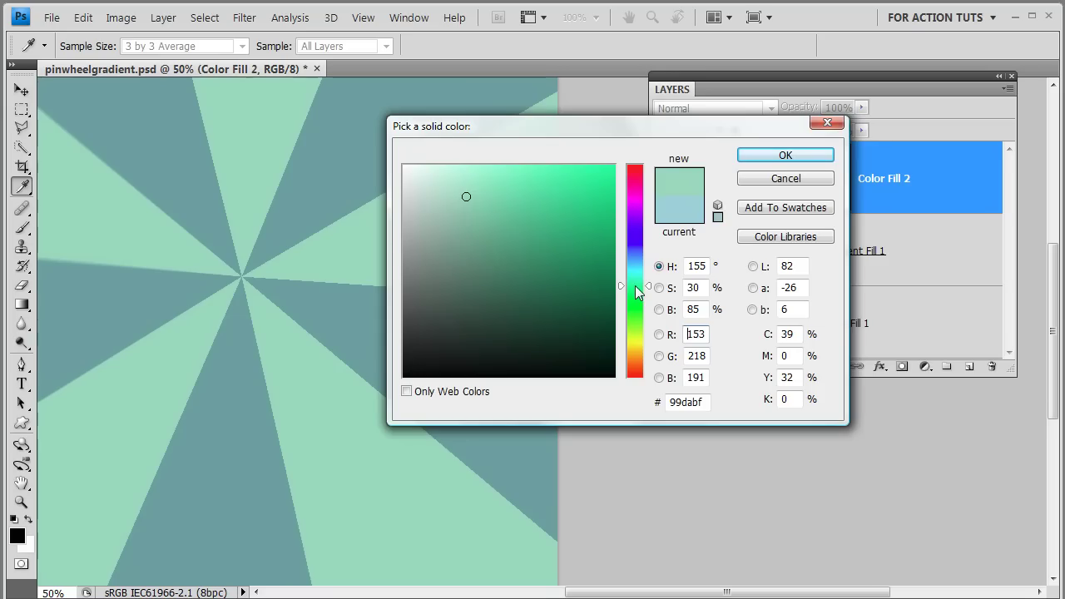
click(785, 155)
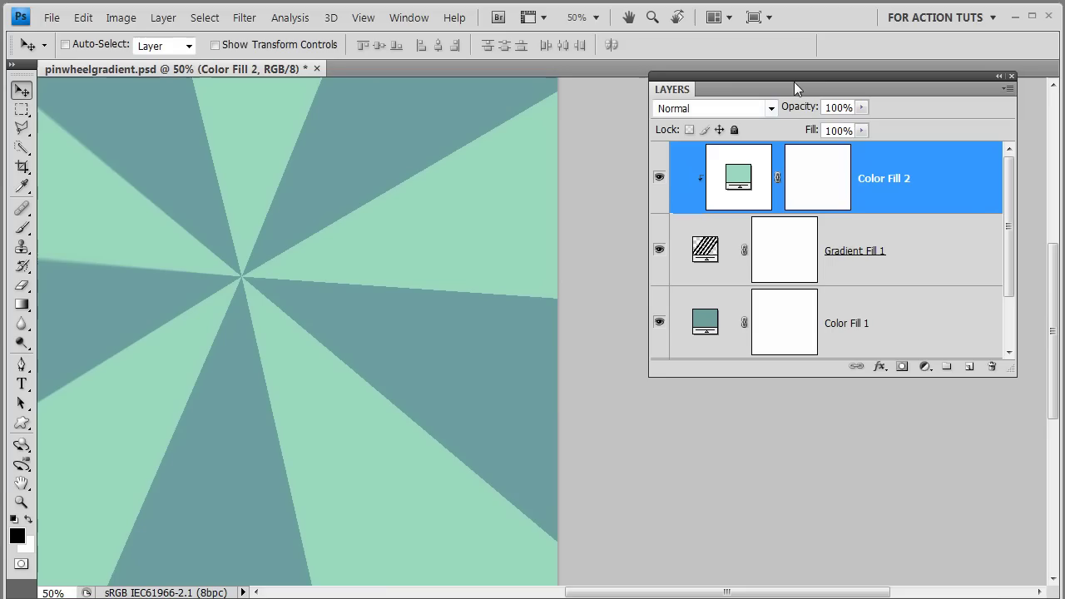
click(926, 369)
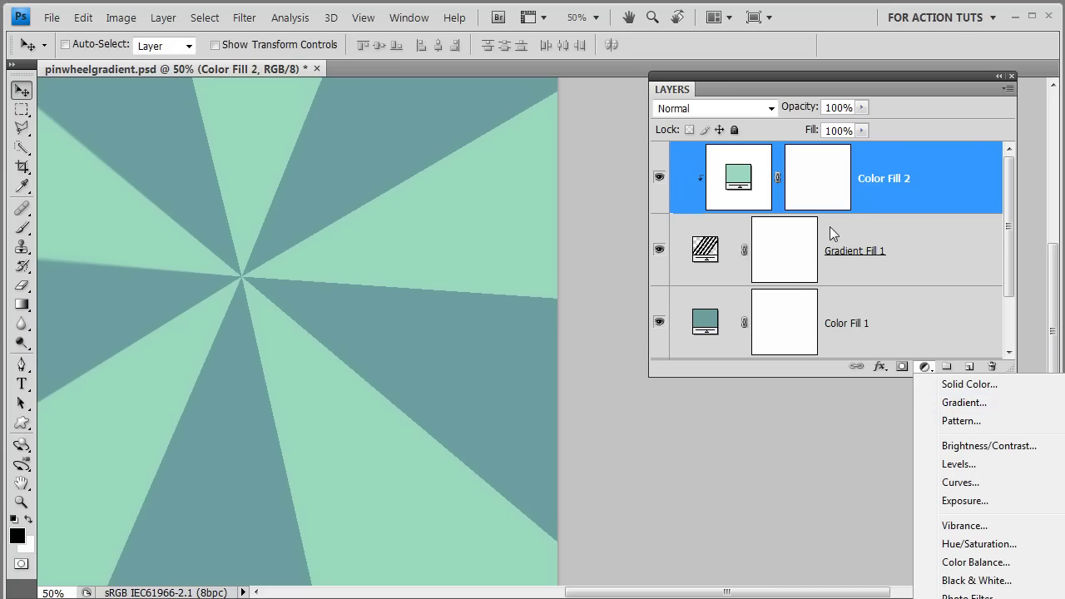
click(830, 271)
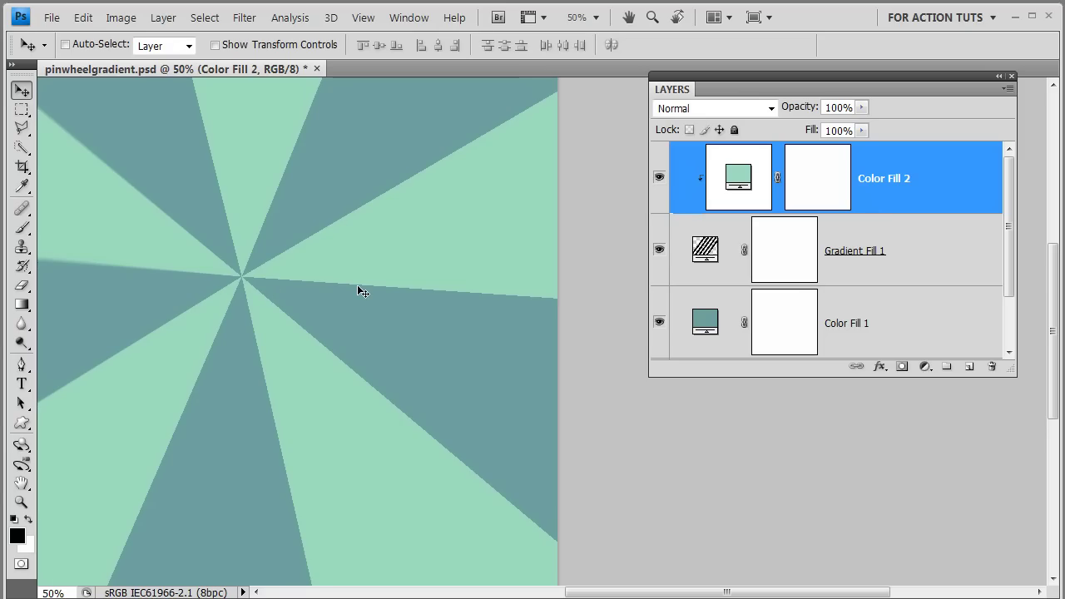
Edit Gradient Fill 1 and reposition the pinwheel on the canvas so its centre sits slightly higher.
double_click(704, 250)
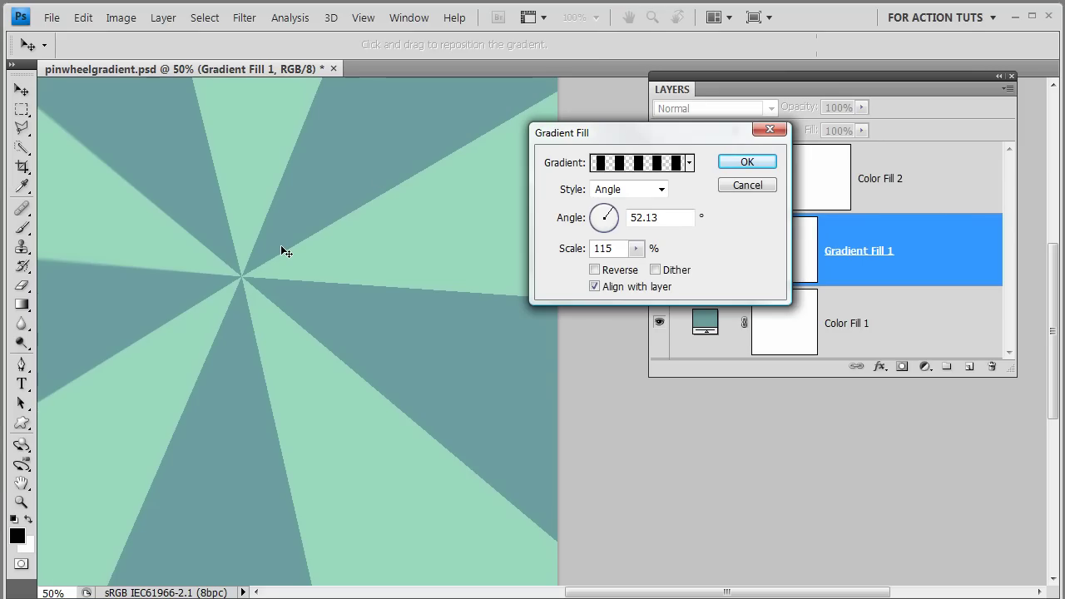
drag(281, 246, 336, 390)
drag(439, 257, 362, 276)
drag(264, 392, 297, 332)
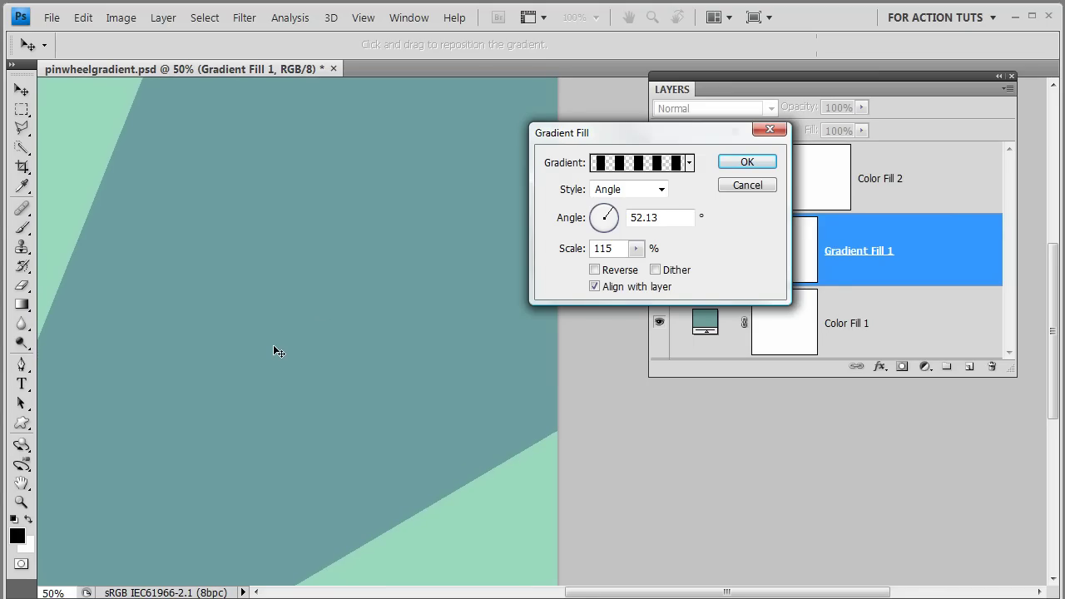
drag(273, 352, 315, 313)
drag(242, 441, 317, 280)
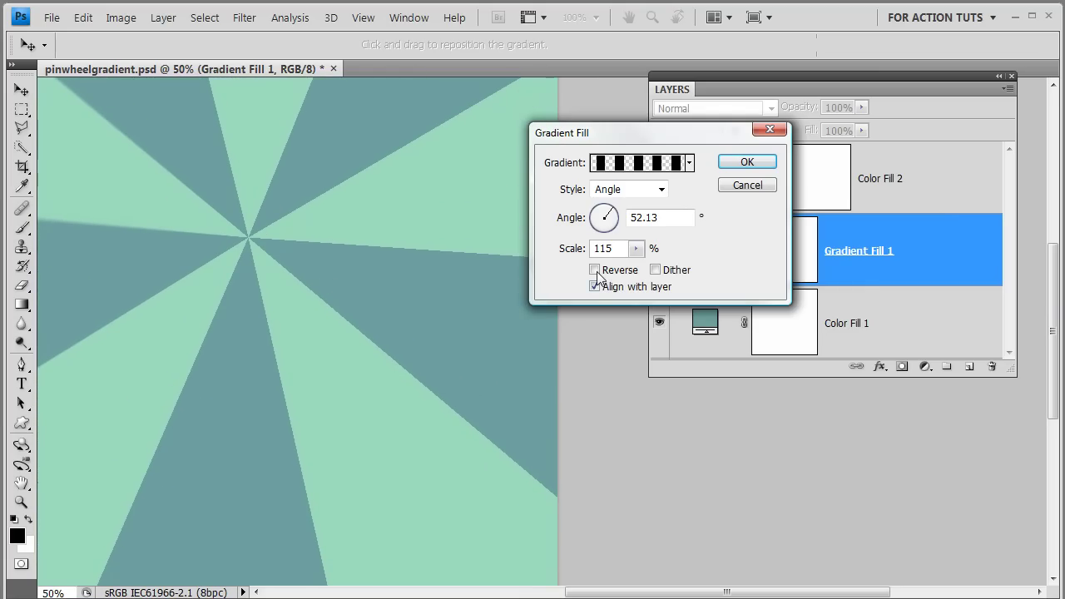
Set the pinwheel gradient's angle to 48.81° and its scale to 66%.
mouse_move(616, 225)
mouse_down()
mouse_move(599, 229)
mouse_move(600, 215)
mouse_move(612, 218)
mouse_up()
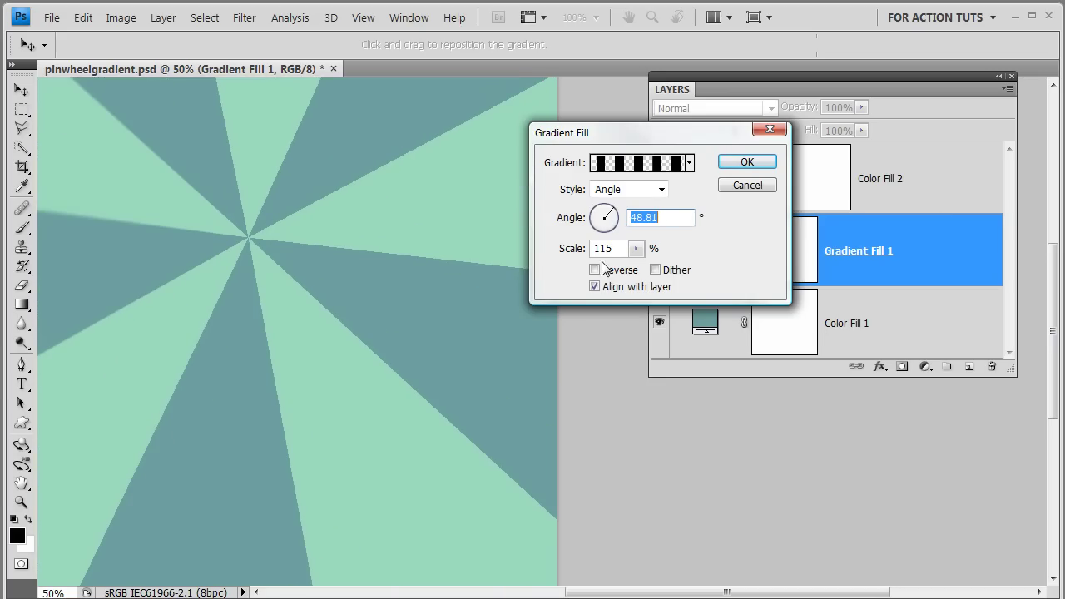
click(636, 251)
mouse_move(619, 269)
mouse_down()
mouse_move(550, 270)
mouse_move(643, 268)
mouse_move(608, 270)
mouse_up()
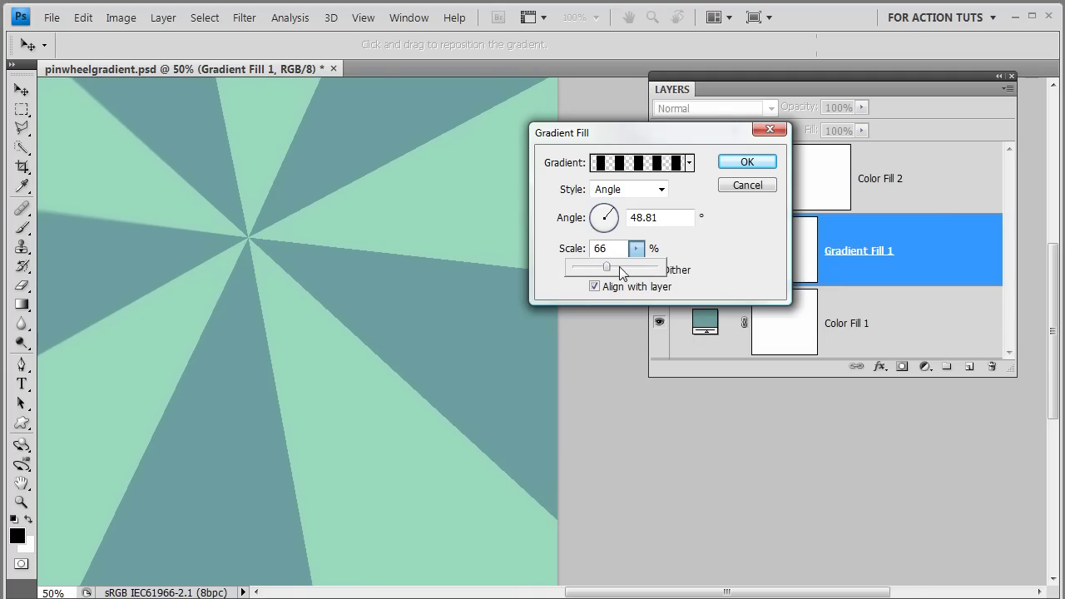
Switch the gradient style to Linear at a 90° angle and move the horizontal stripes down the canvas.
click(661, 191)
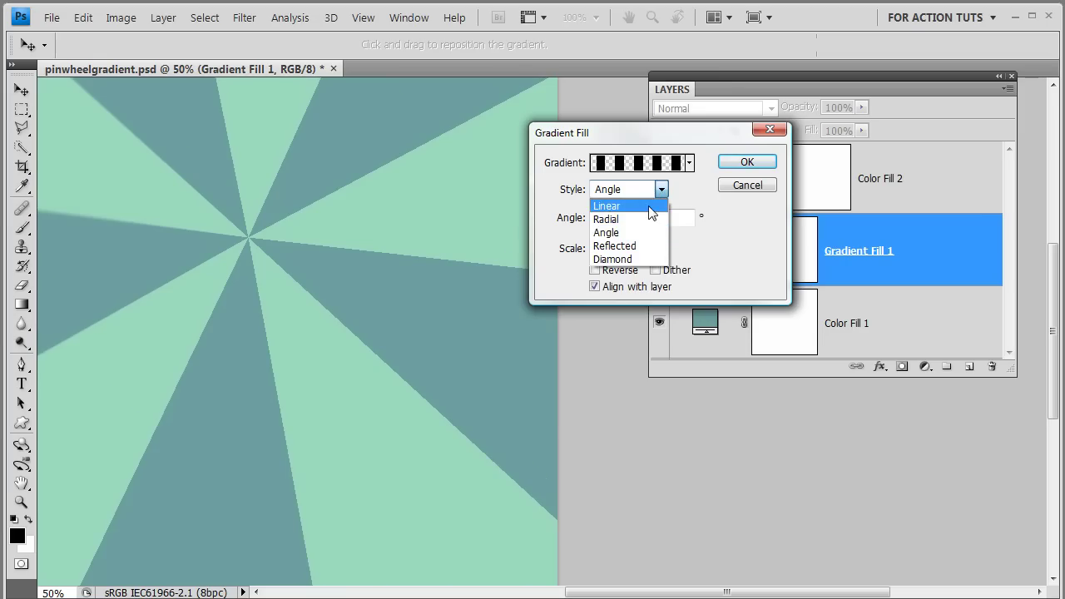
click(650, 208)
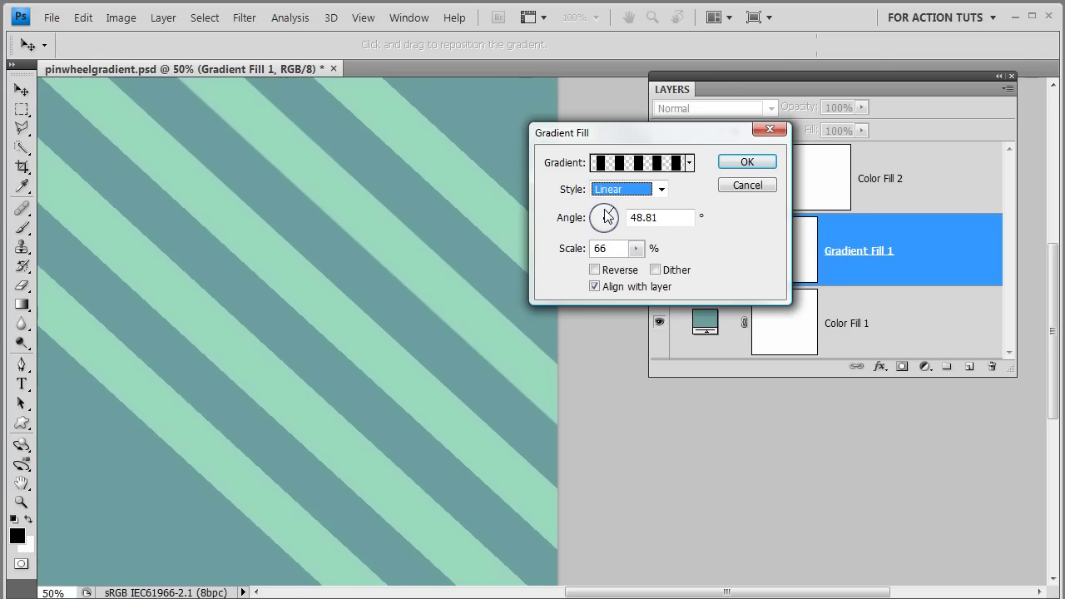
key(Tab)
text(90)
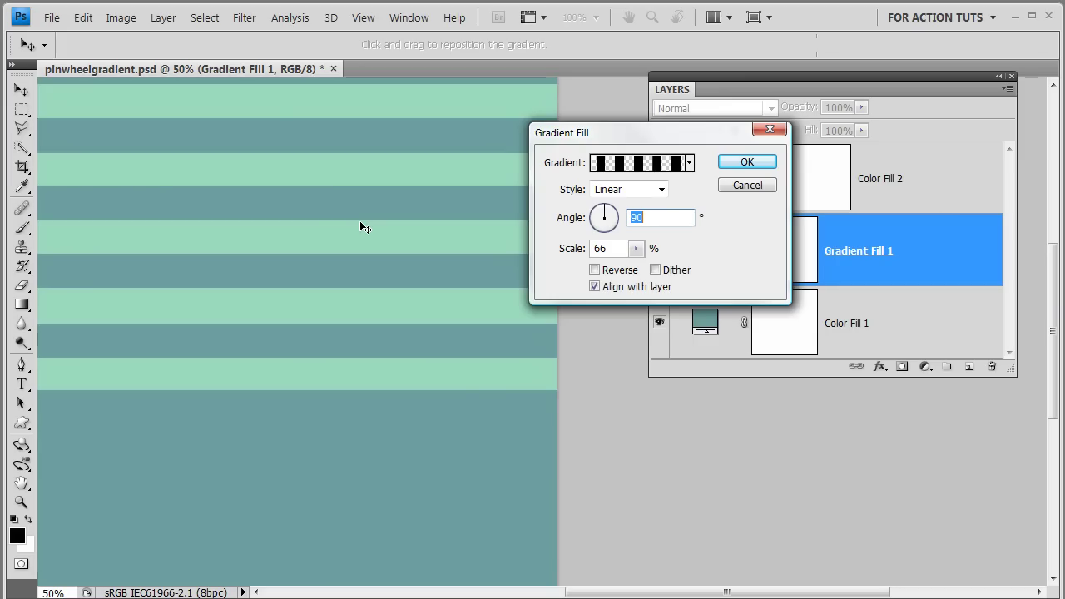
drag(360, 221, 356, 313)
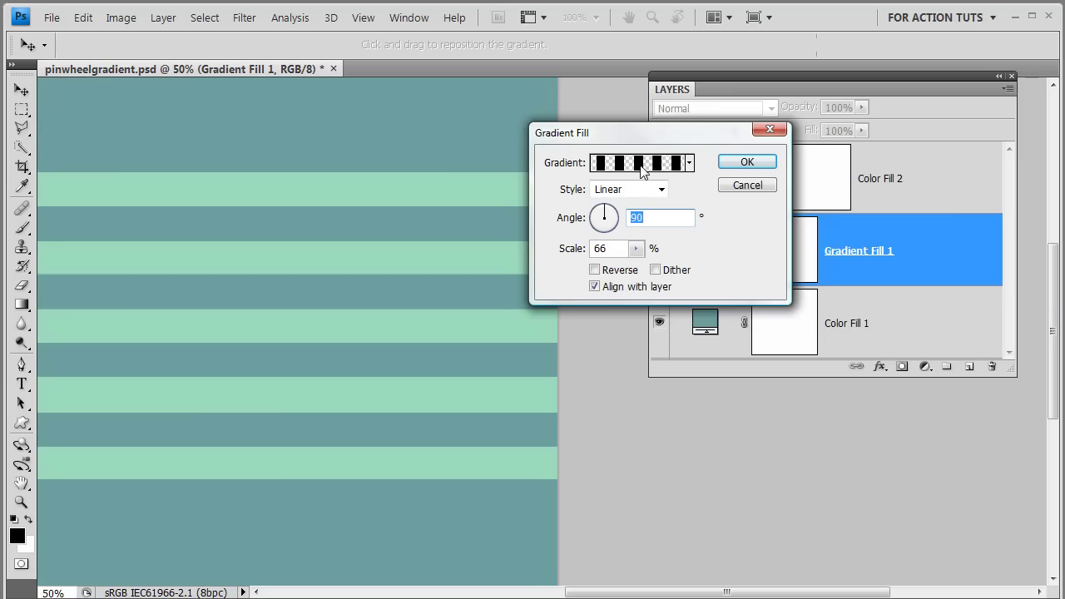
Scale the linear stripes to 71% and rotate them to 180° for vertical stripes.
click(637, 250)
mouse_move(659, 268)
mouse_down()
mouse_move(668, 268)
mouse_move(639, 268)
mouse_up()
drag(617, 227, 592, 218)
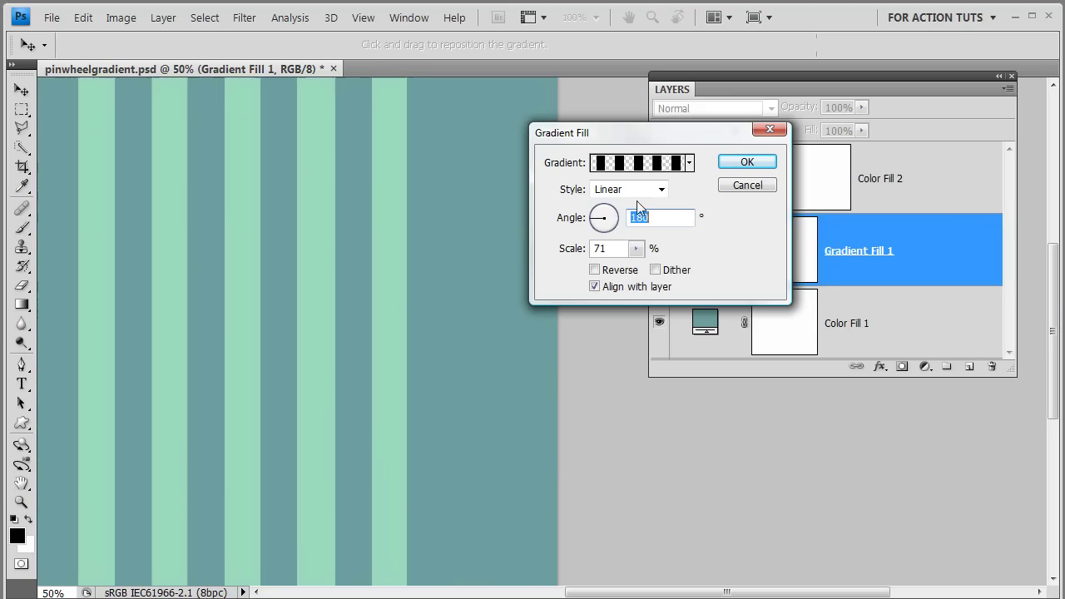
Switch the gradient style to Radial, shift the rings up and to the right, and set scale 117% and angle -153.43°.
click(659, 192)
click(631, 220)
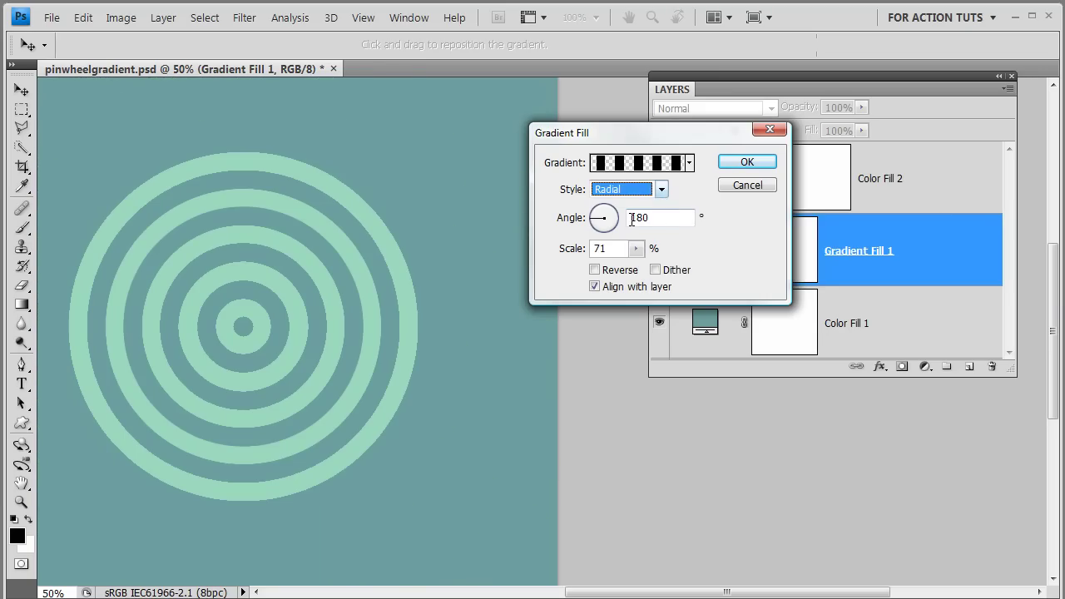
drag(241, 300, 280, 300)
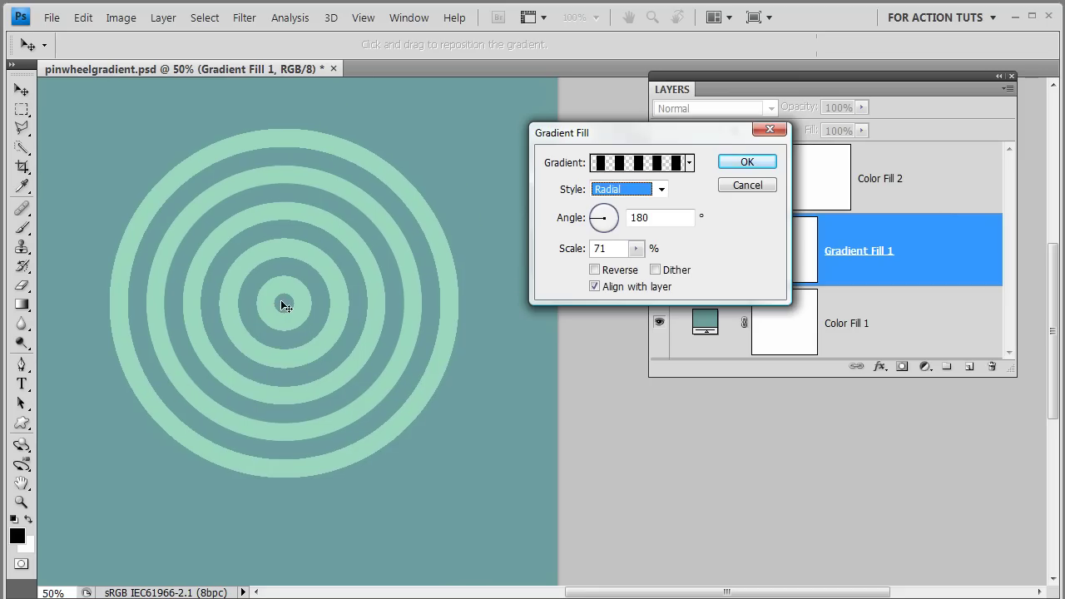
click(636, 248)
drag(659, 267, 665, 267)
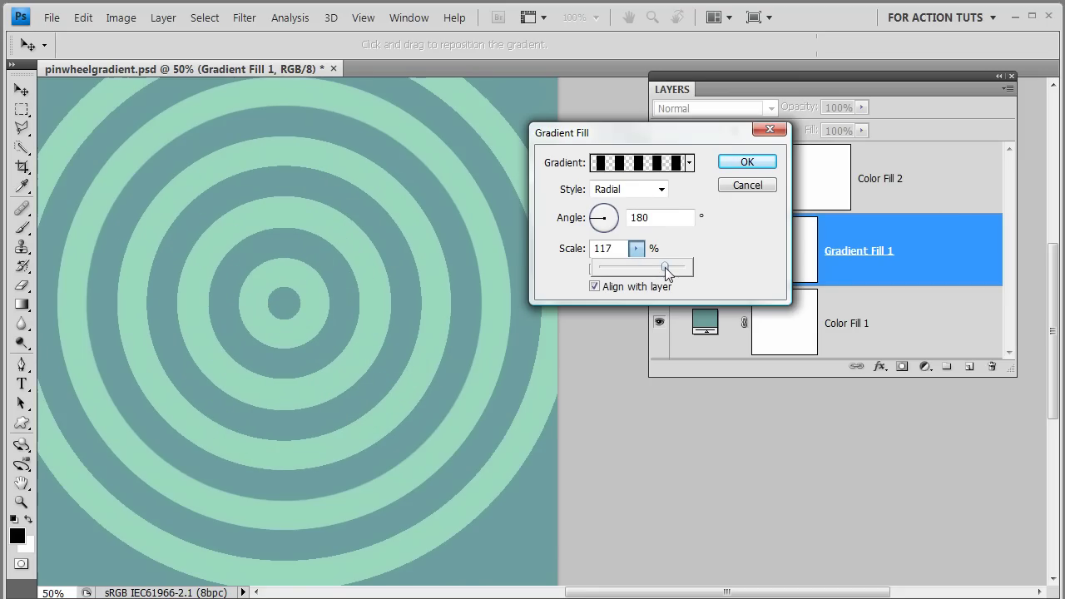
mouse_move(598, 213)
mouse_down()
mouse_move(609, 232)
mouse_move(596, 223)
mouse_up()
Try the Reflected gradient style with the angle at 0° and the scale at 55%.
click(640, 190)
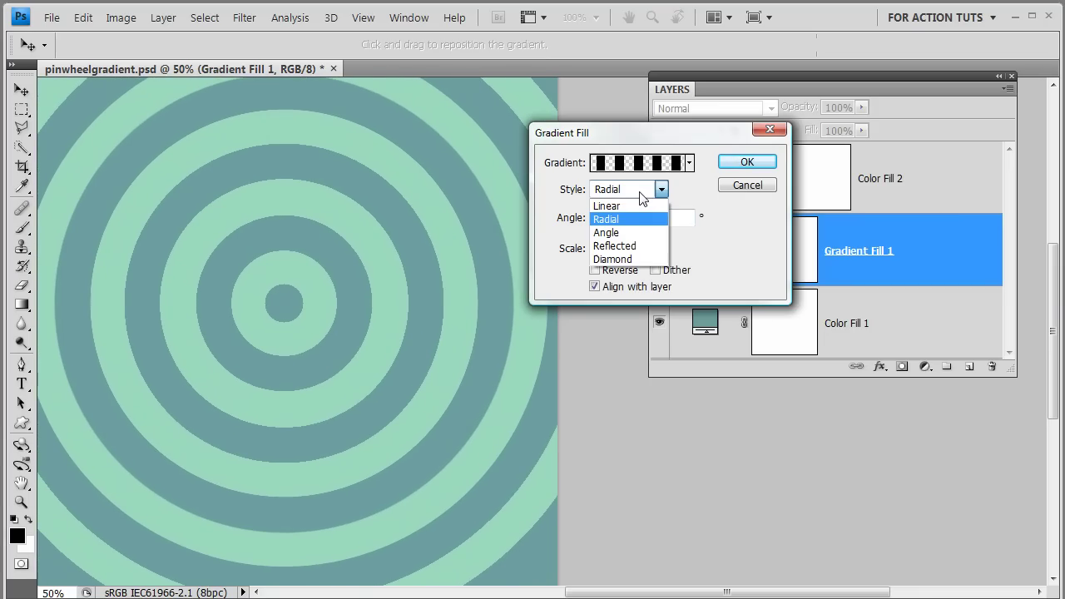
click(630, 246)
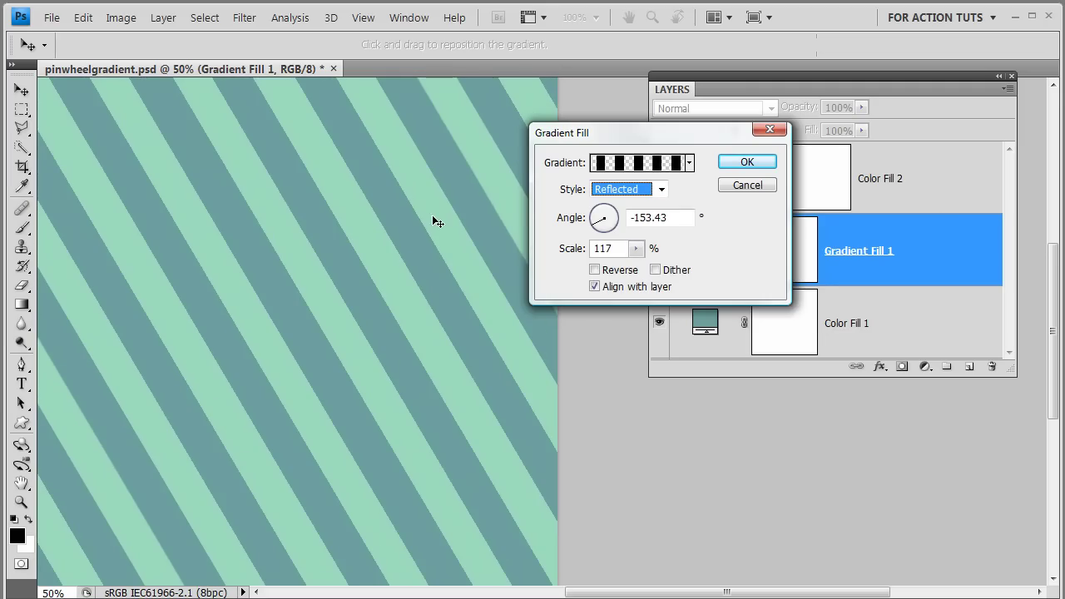
click(605, 214)
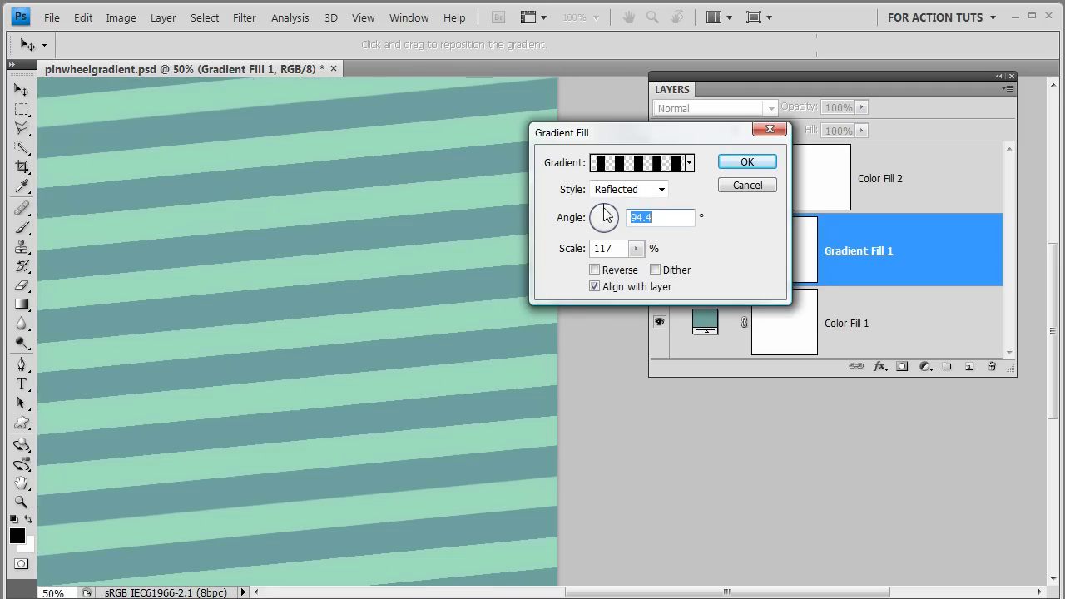
drag(605, 214, 615, 224)
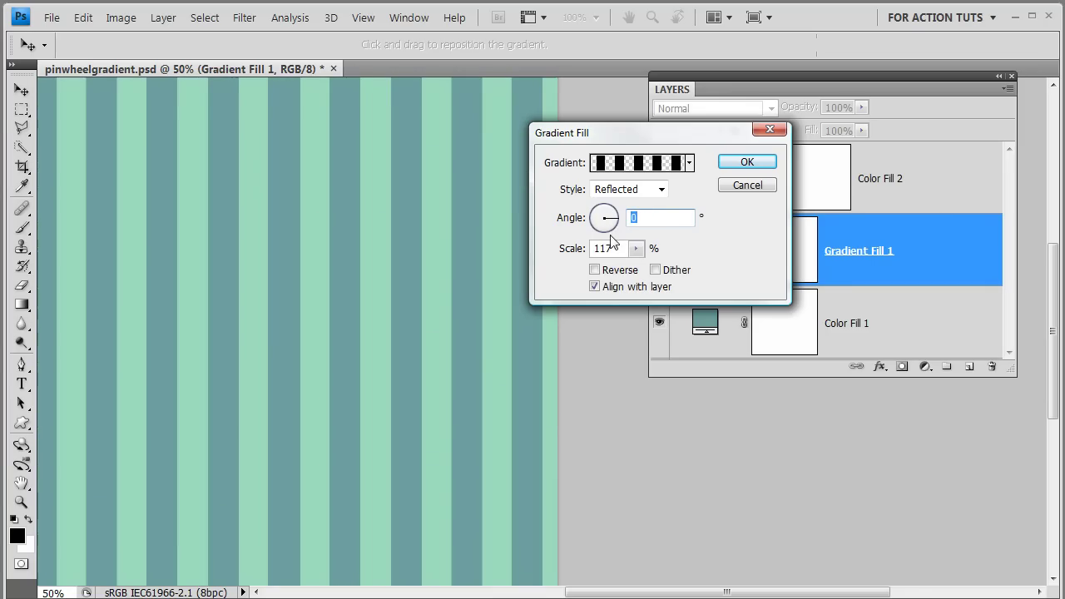
click(638, 255)
drag(623, 268, 595, 268)
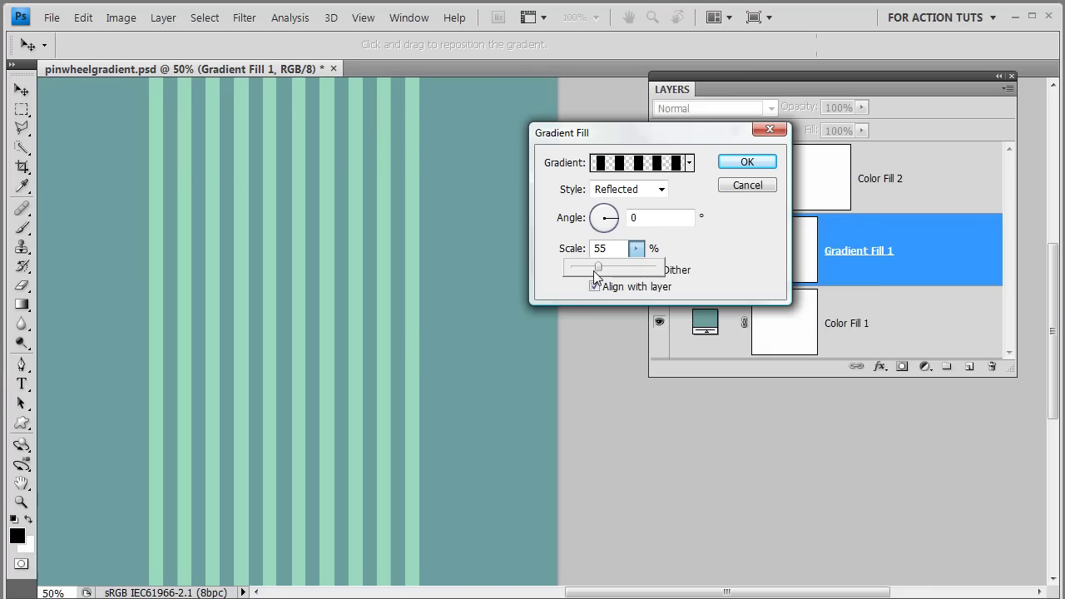
Apply the Diamond gradient style at 113% scale and 113.96° angle, nudging the pattern slightly left and down.
click(630, 189)
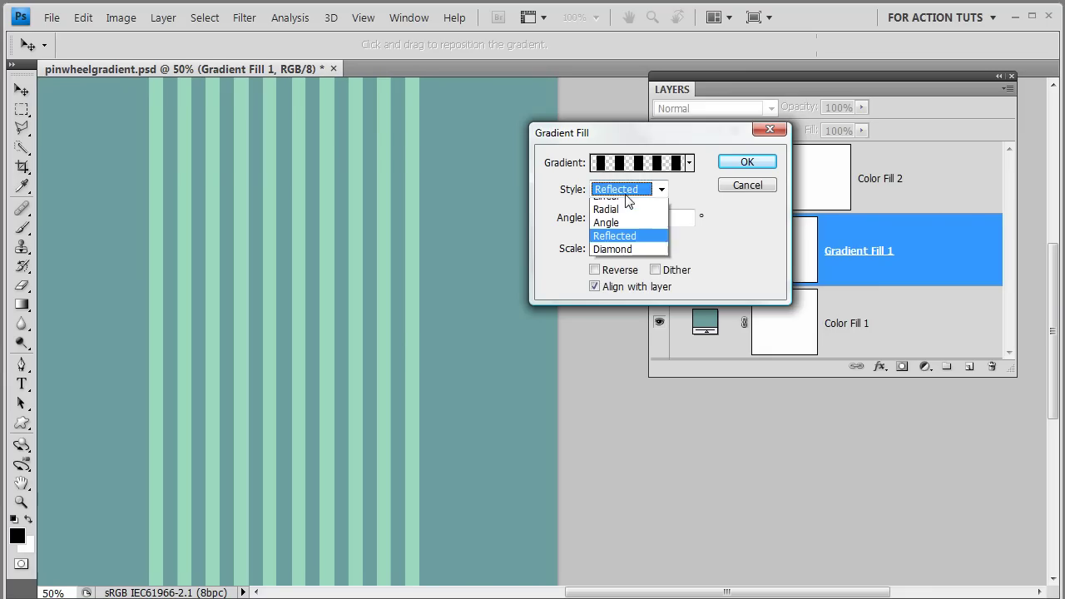
click(616, 259)
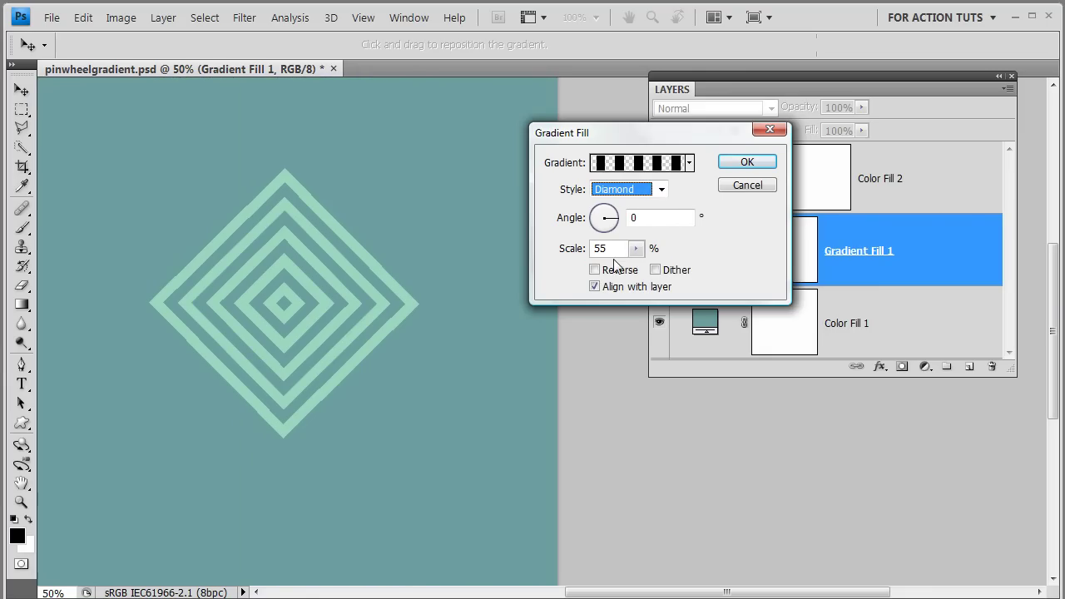
drag(638, 247, 674, 271)
mouse_move(612, 227)
mouse_down()
mouse_move(596, 230)
mouse_move(602, 212)
mouse_up()
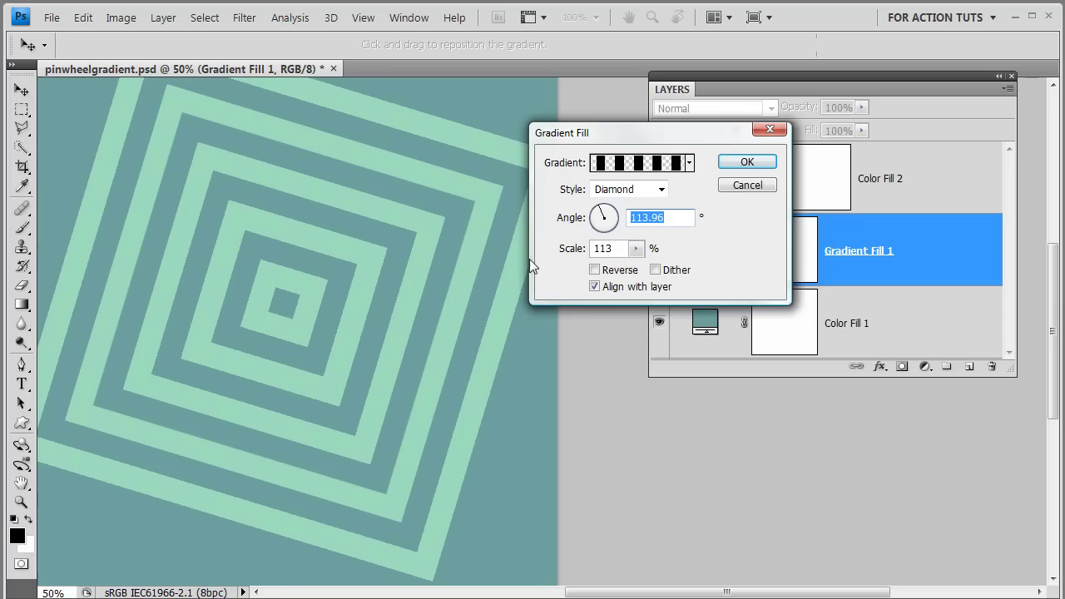
drag(364, 299, 295, 328)
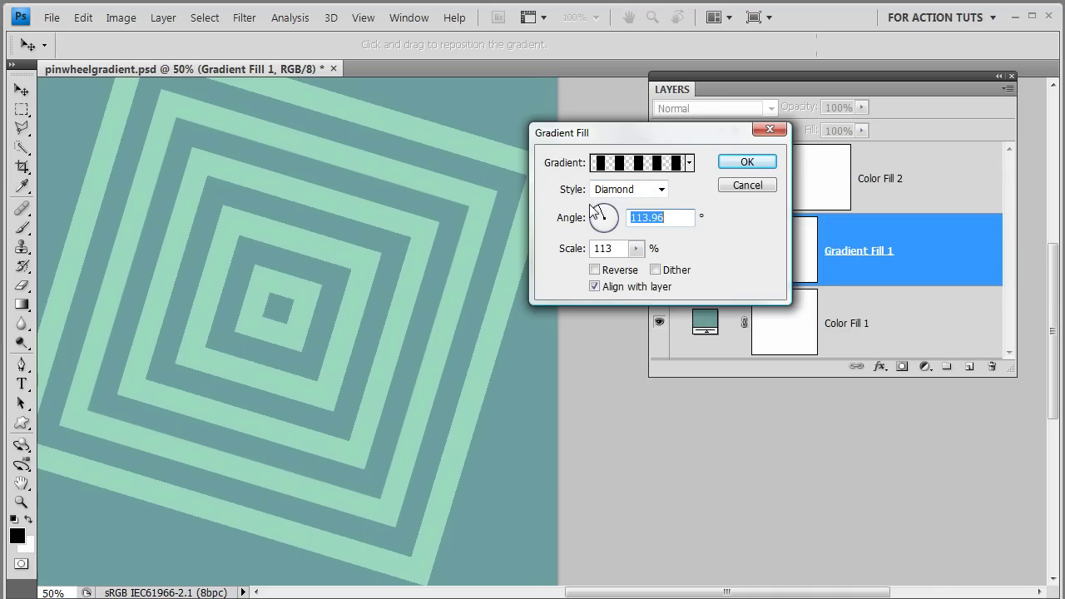
click(744, 166)
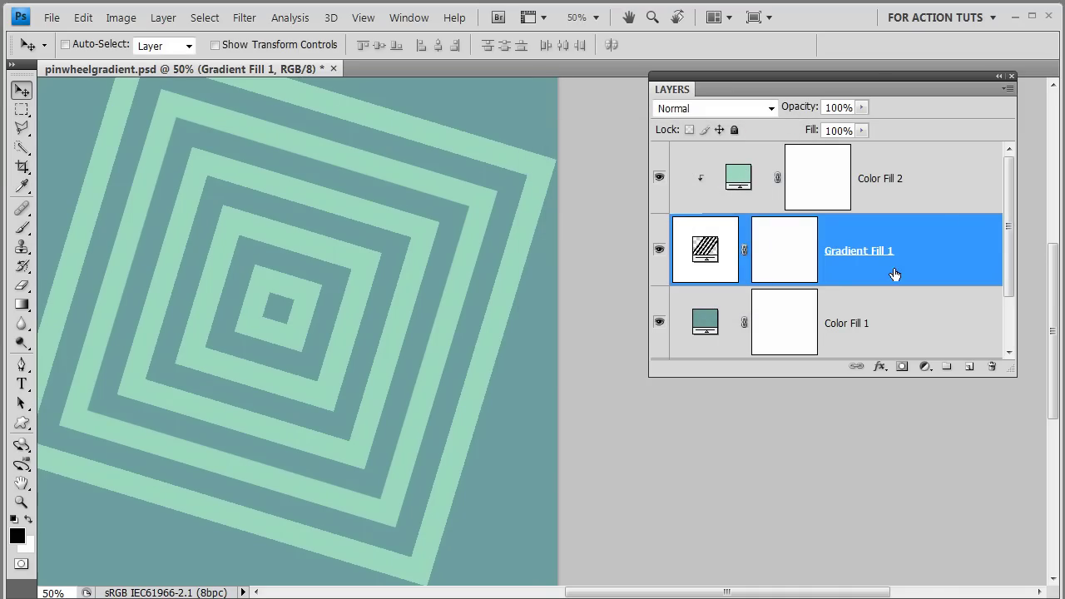
Add an empty layer above Color Fill 2 and hide both colour fill layers and the gradient fill layer.
click(939, 173)
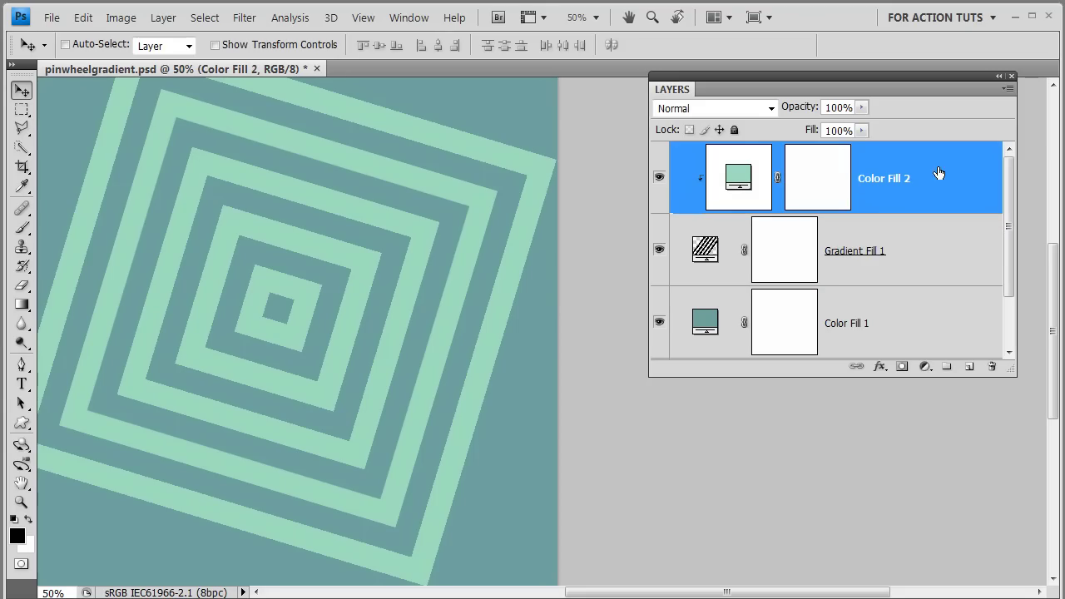
click(969, 366)
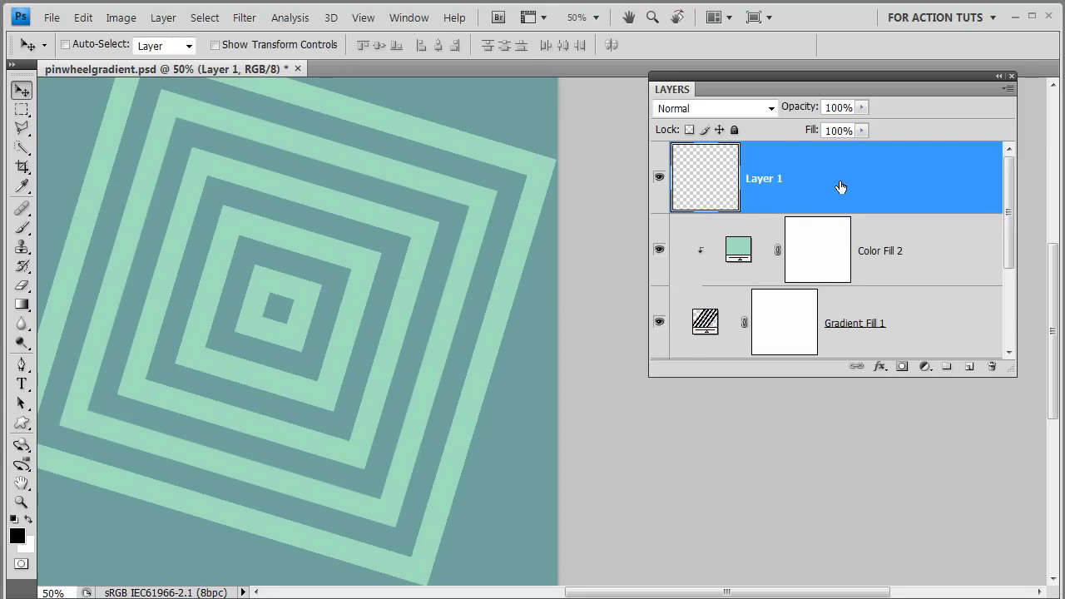
click(659, 251)
click(660, 304)
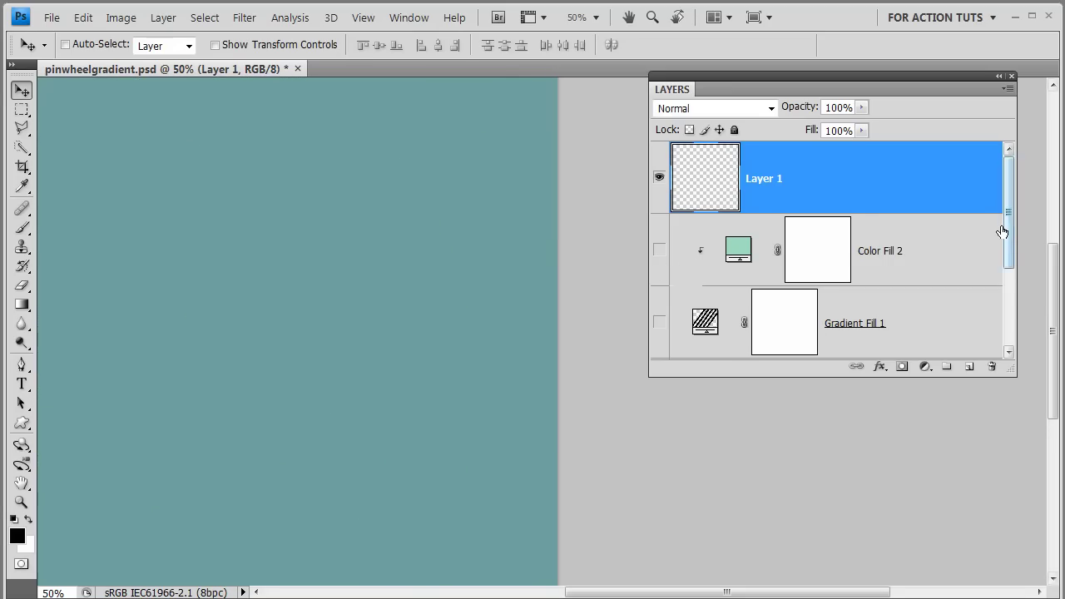
drag(1009, 228, 1008, 287)
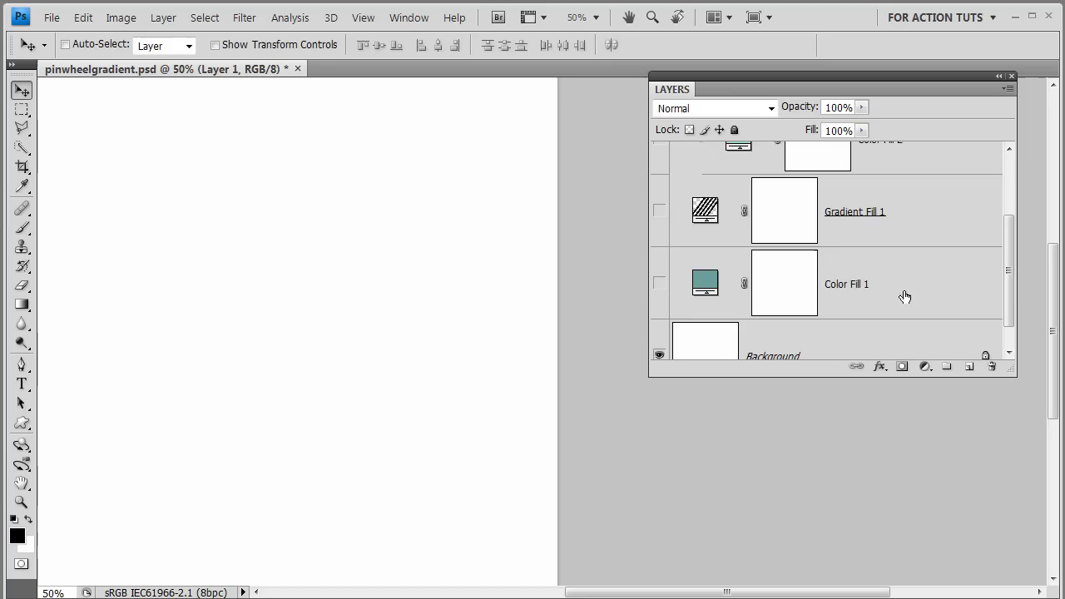
drag(1009, 301, 1010, 197)
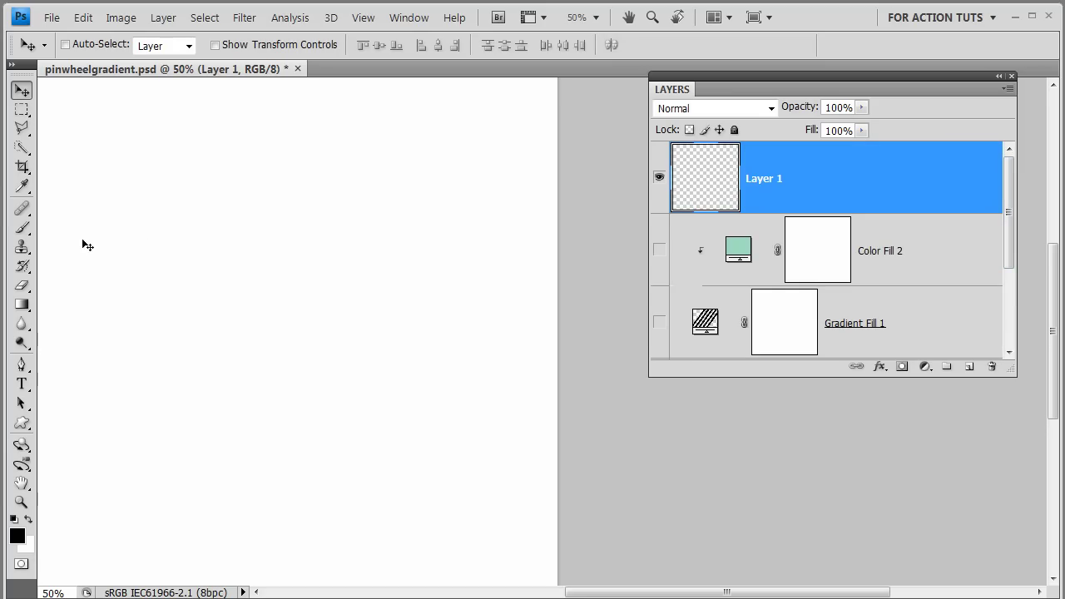
Draw an Angle-style striped gradient on Layer 1 with the Gradient tool, centred in the canvas's upper-left area.
click(22, 303)
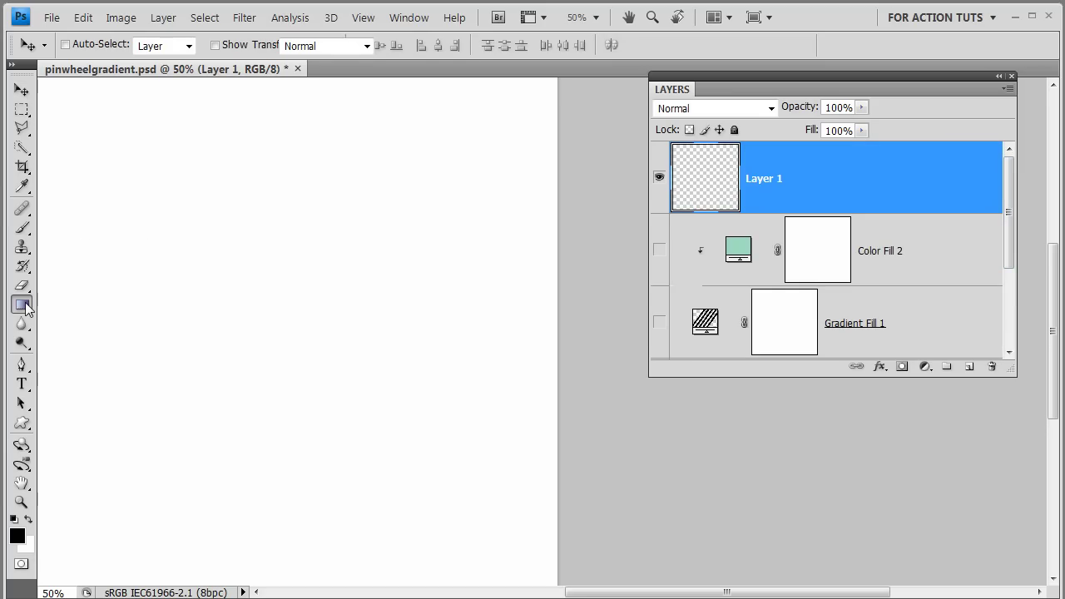
click(79, 305)
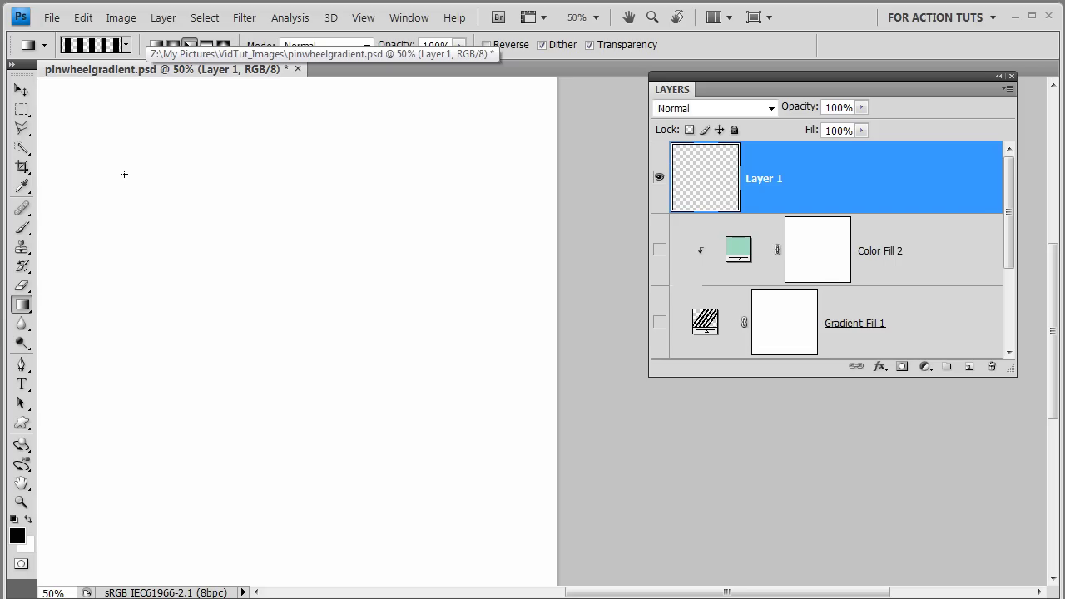
drag(124, 174, 315, 325)
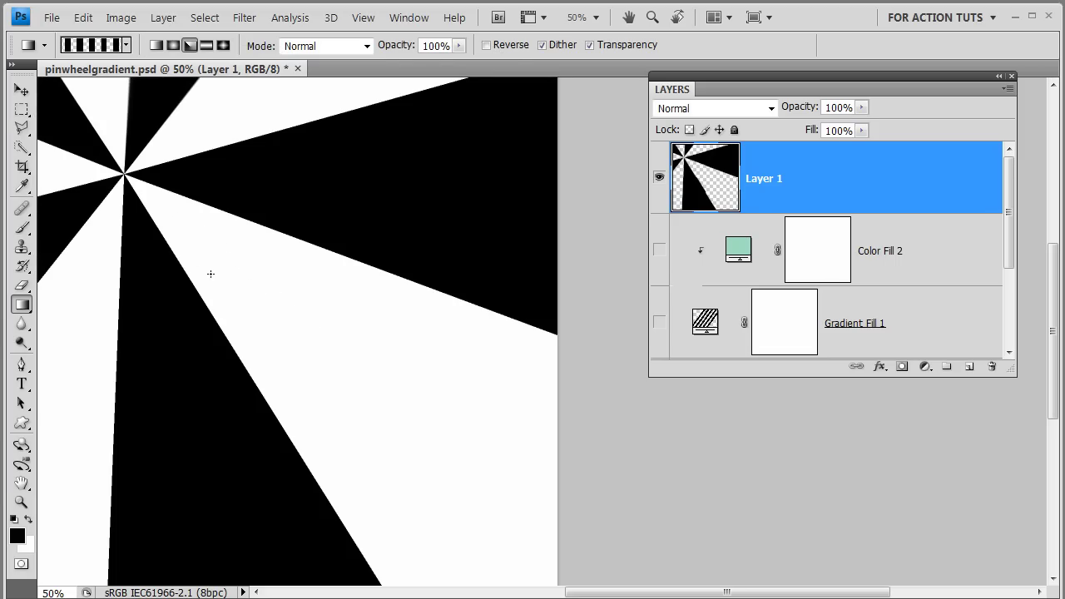
Move the pinwheel on Layer 1 around the canvas with the Move tool and return it close to its starting position.
click(24, 92)
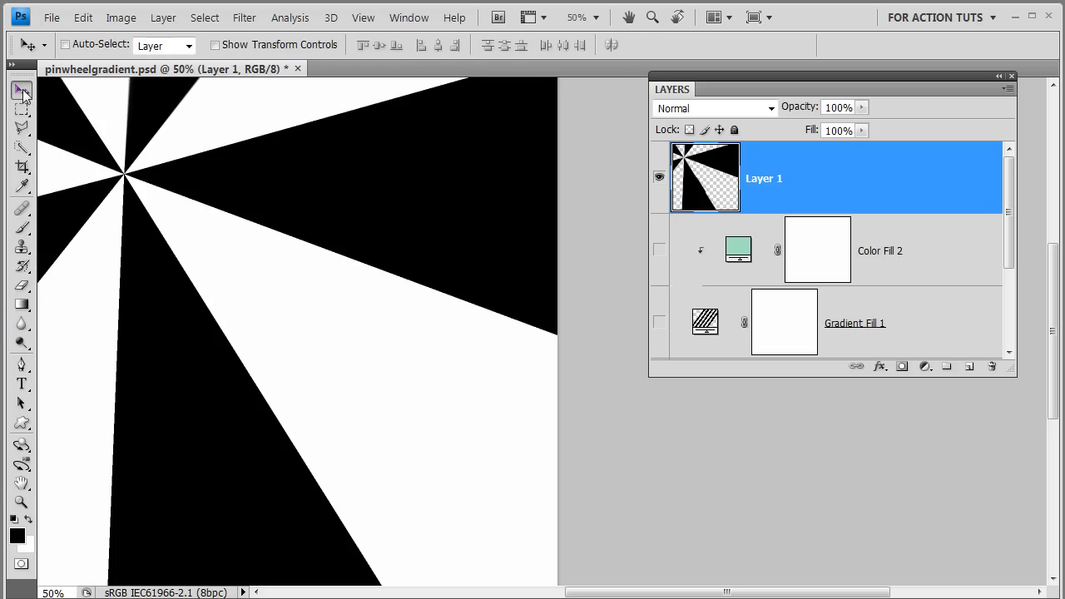
drag(143, 188, 222, 240)
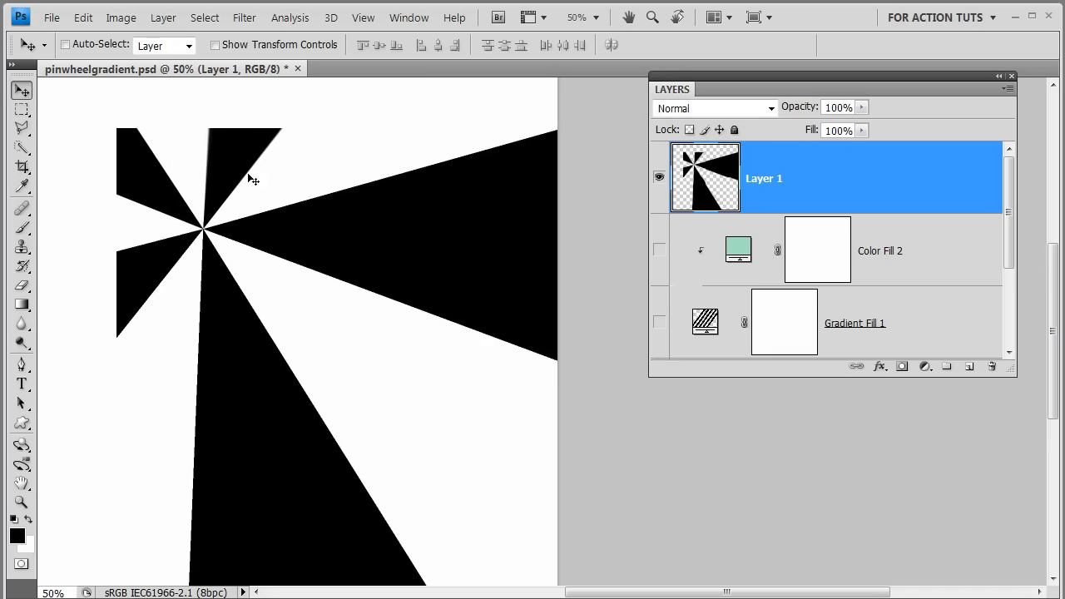
drag(246, 209, 136, 162)
drag(325, 231, 274, 219)
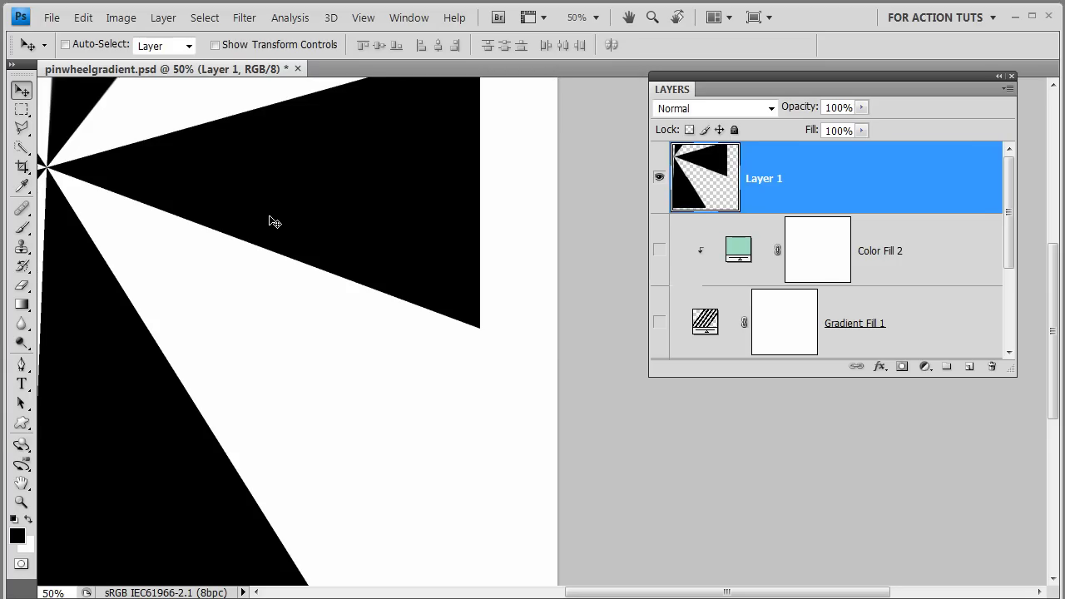
drag(194, 263, 293, 202)
drag(314, 155, 297, 219)
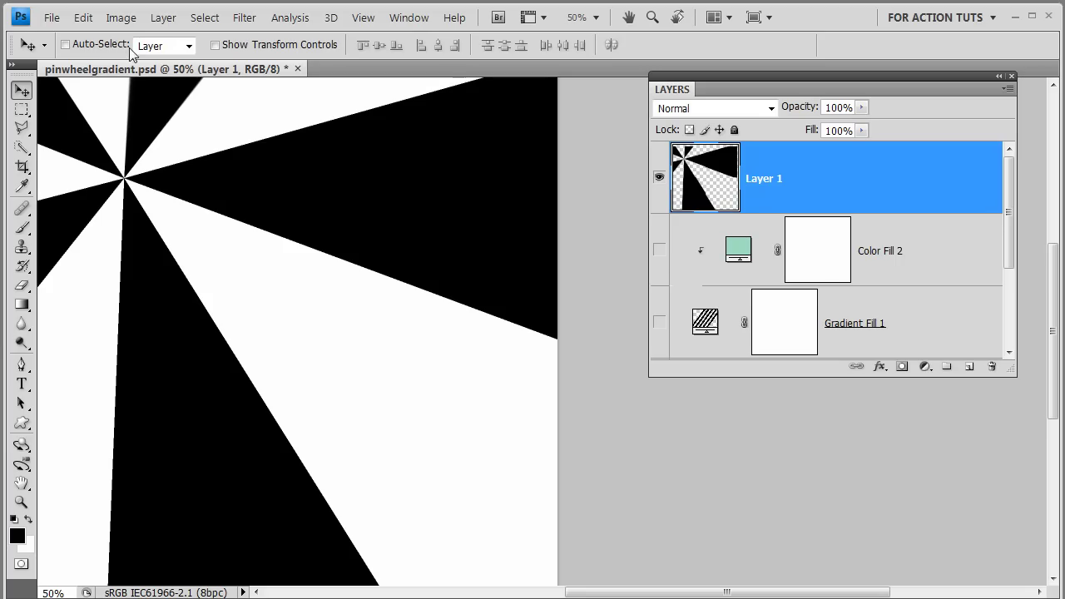
Hide Layer 1 and show Color Fill 2, Gradient Fill 1 and Color Fill 1 again.
click(925, 368)
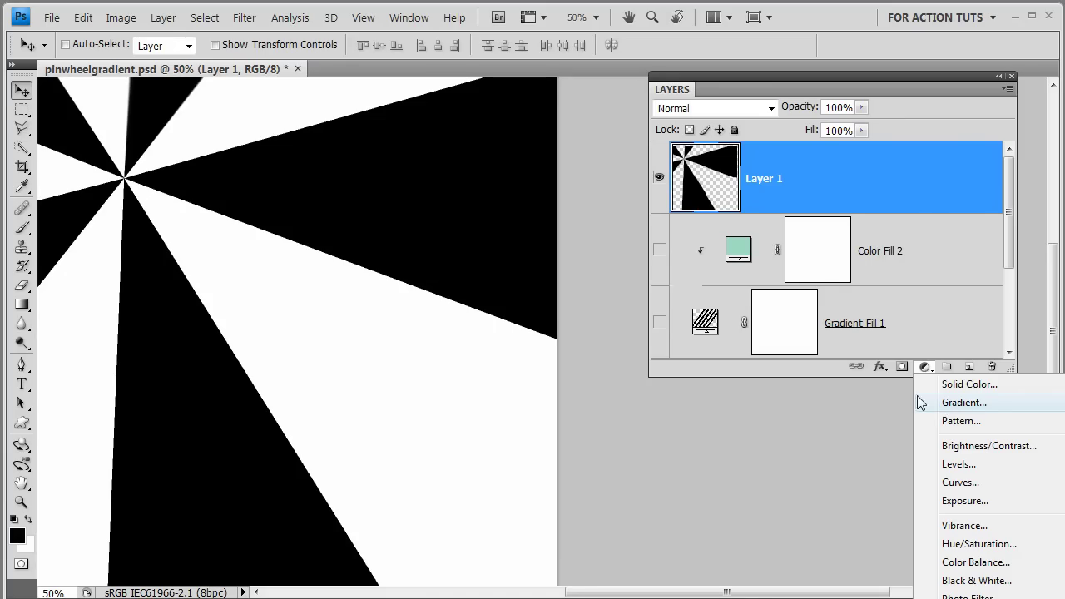
click(828, 196)
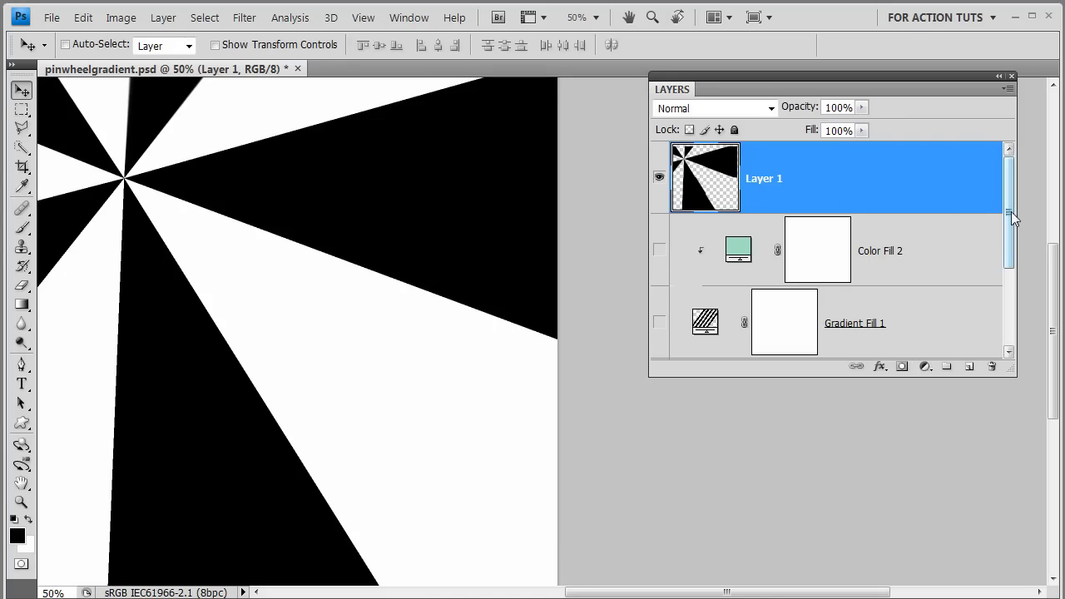
click(659, 178)
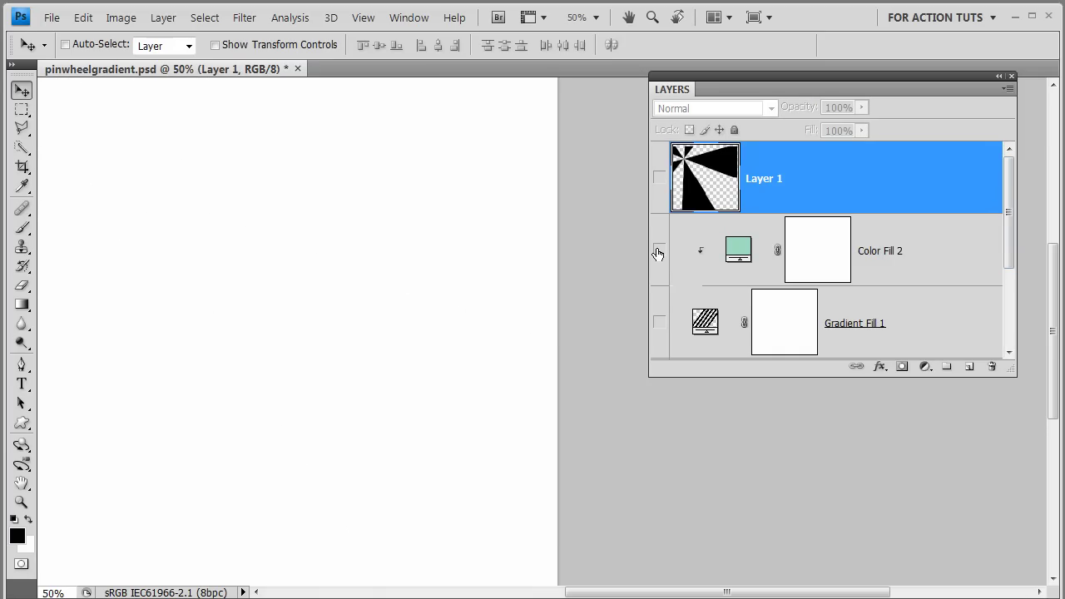
drag(660, 337, 658, 264)
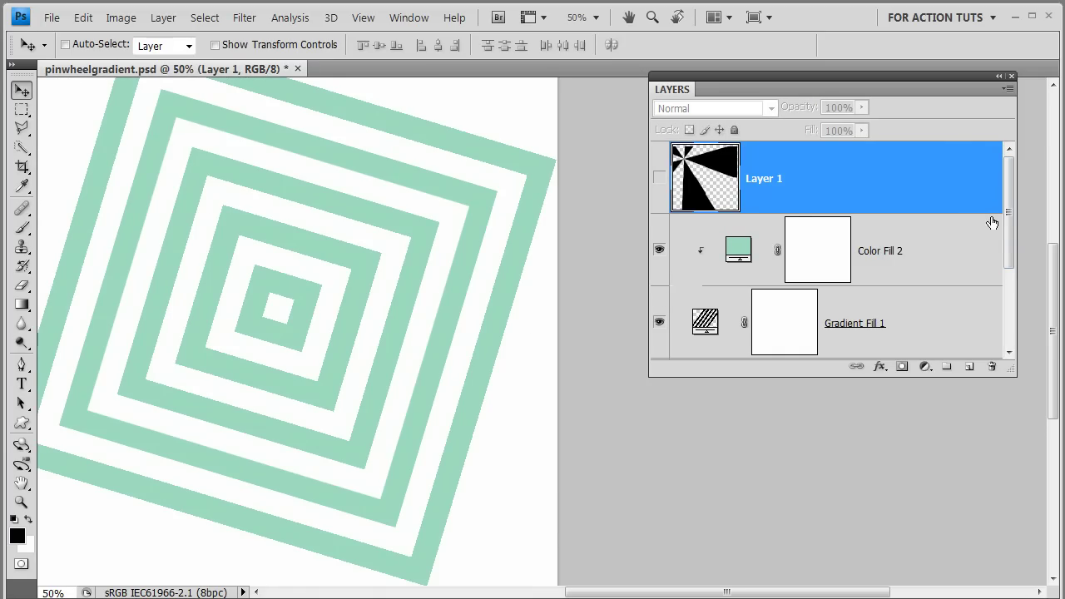
scroll(1009, 220, down, 3)
click(660, 295)
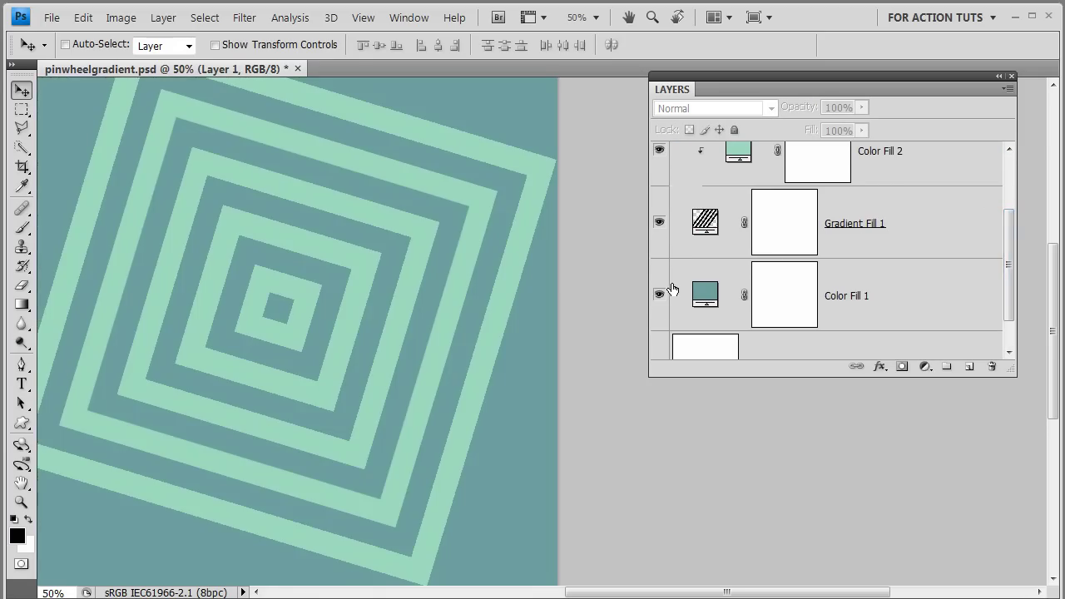
Reopen the settings of Gradient Fill 1 and shift its diamond pattern slightly right and down.
double_click(705, 233)
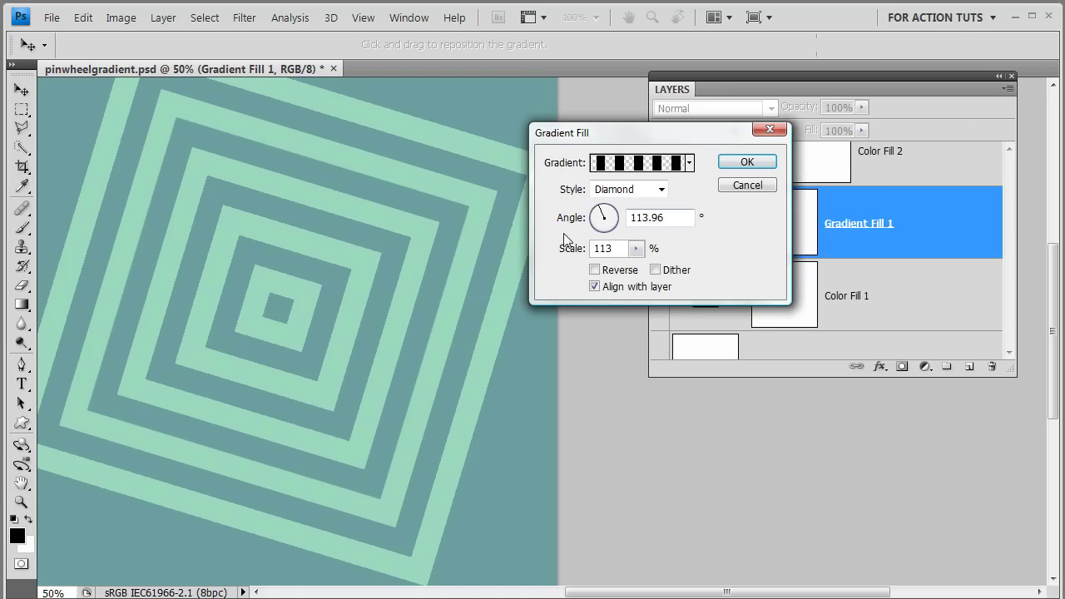
drag(329, 244, 344, 271)
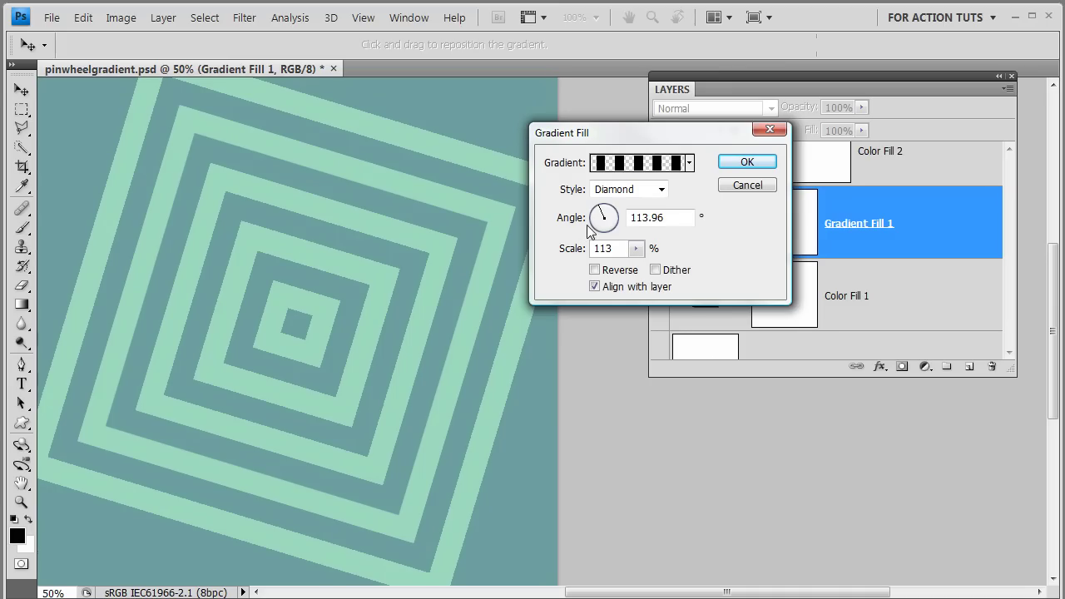
Reset the gradient presets to the default set without saving the current gradients.
click(690, 164)
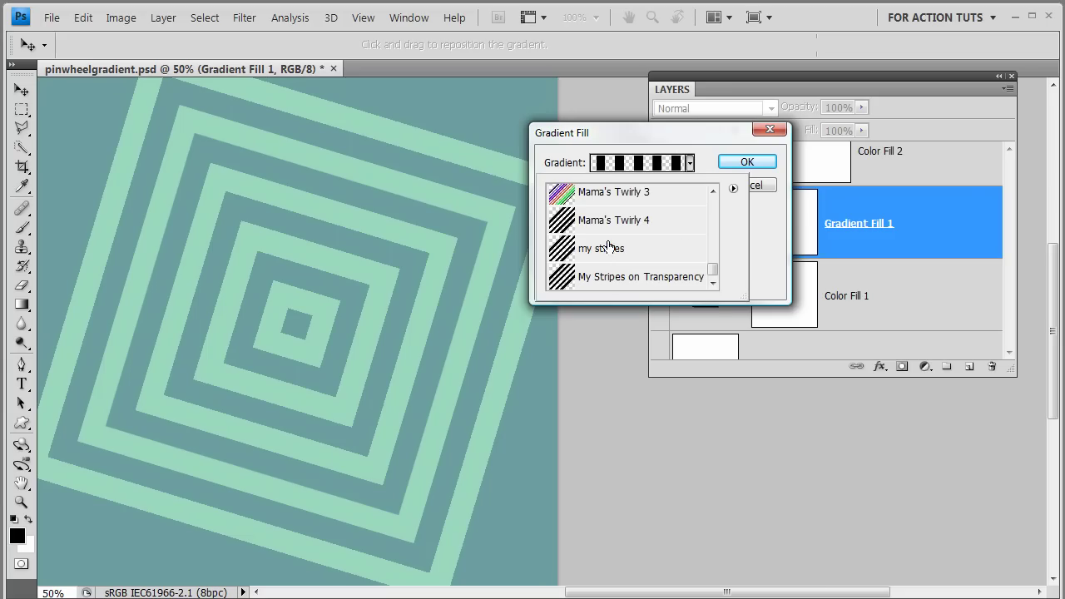
mouse_move(713, 269)
mouse_down()
mouse_move(716, 205)
mouse_move(715, 276)
mouse_up()
click(733, 190)
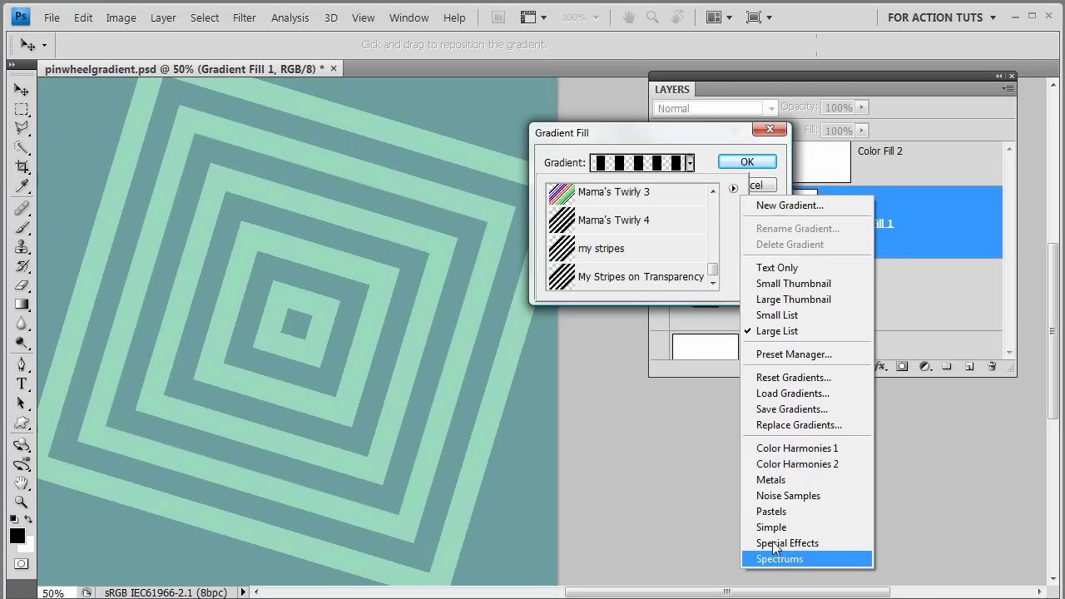
click(791, 379)
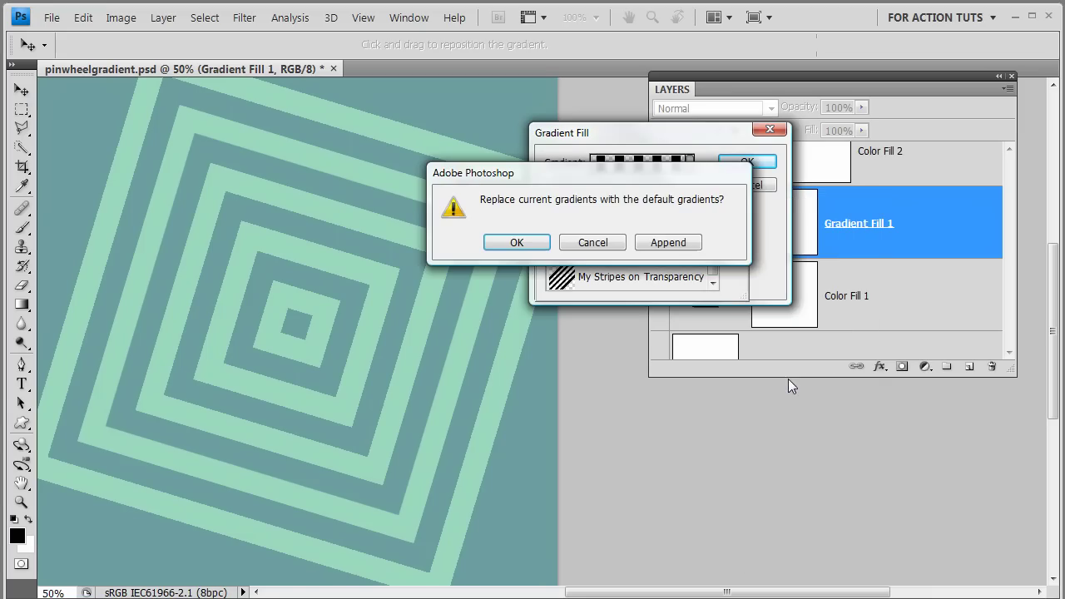
click(517, 243)
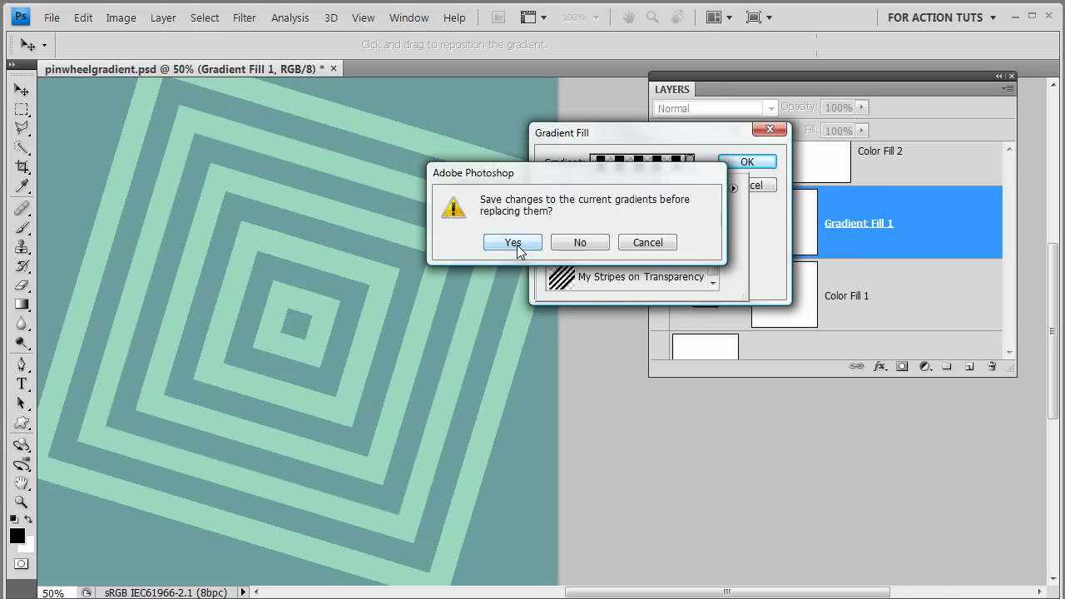
click(585, 245)
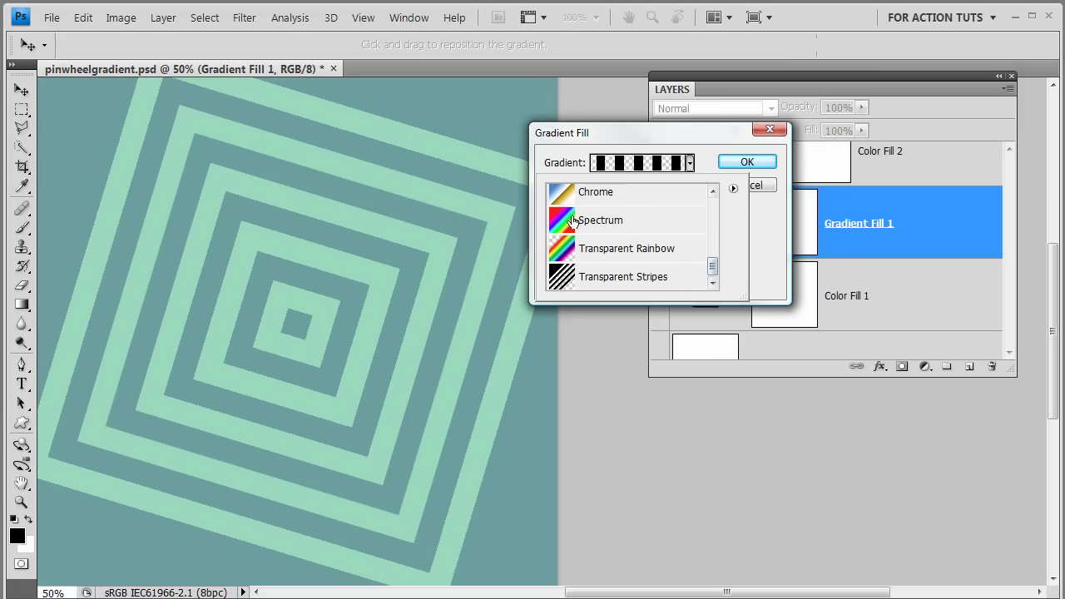
Apply the Transparent Stripes preset to Gradient Fill 1 and change its style to Angle.
click(609, 281)
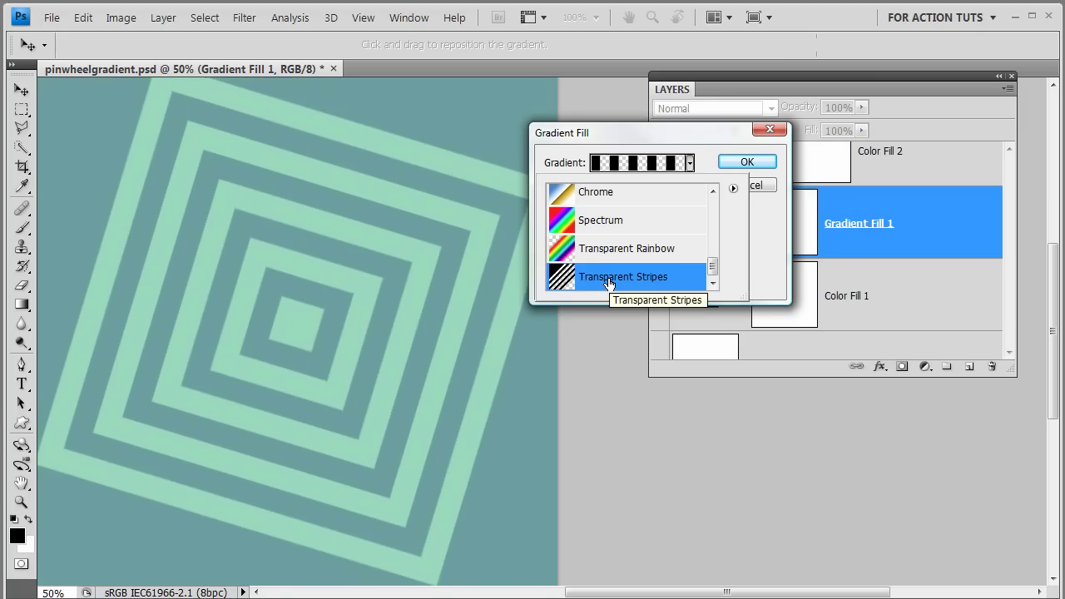
click(749, 168)
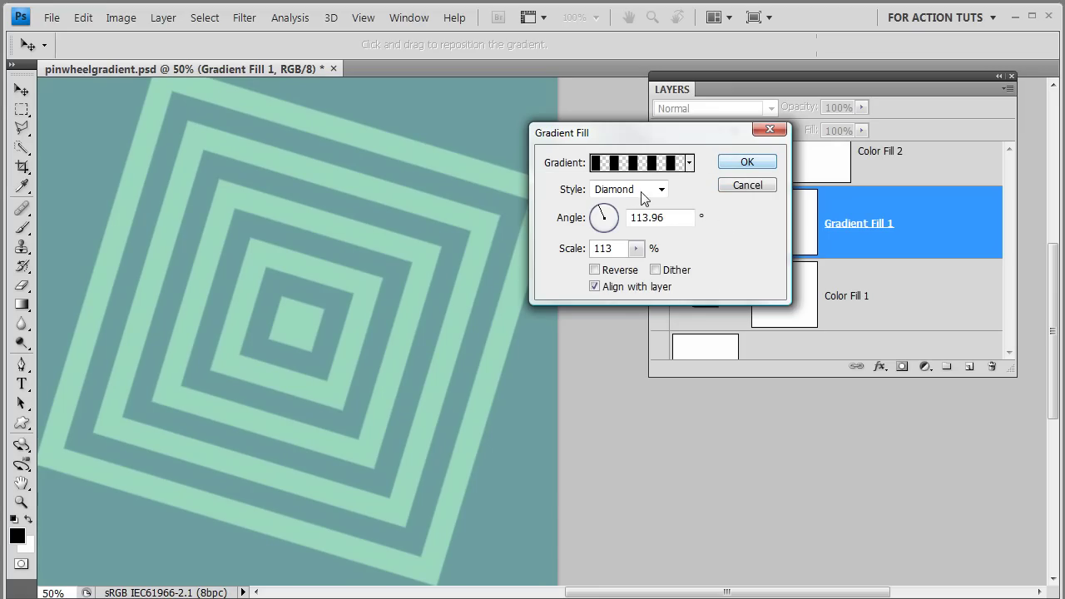
click(660, 191)
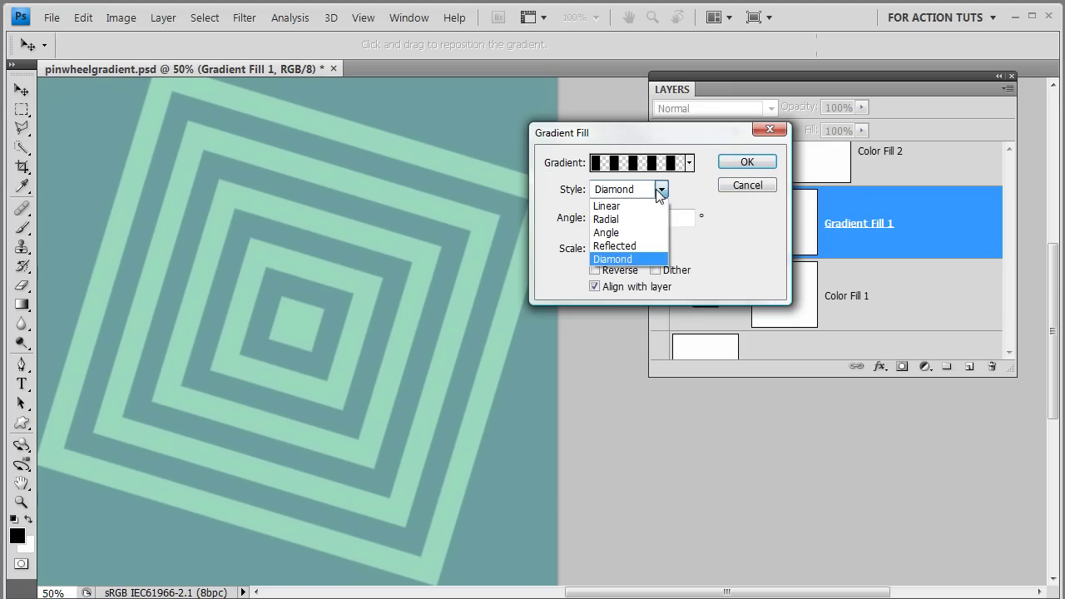
click(636, 233)
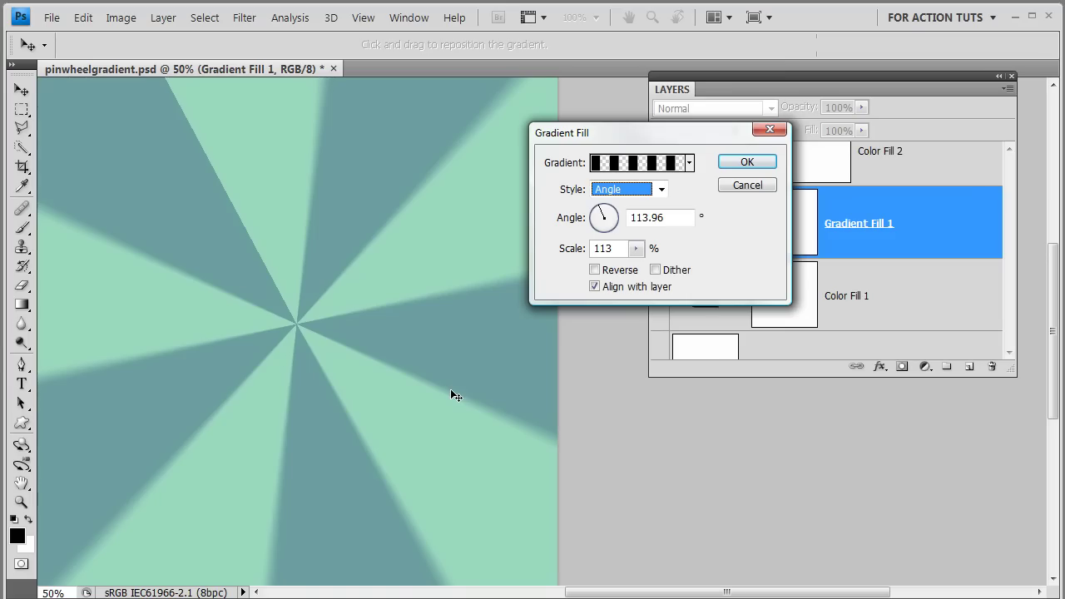
Switch the gradient style to Linear and set the scale to 100%.
click(689, 165)
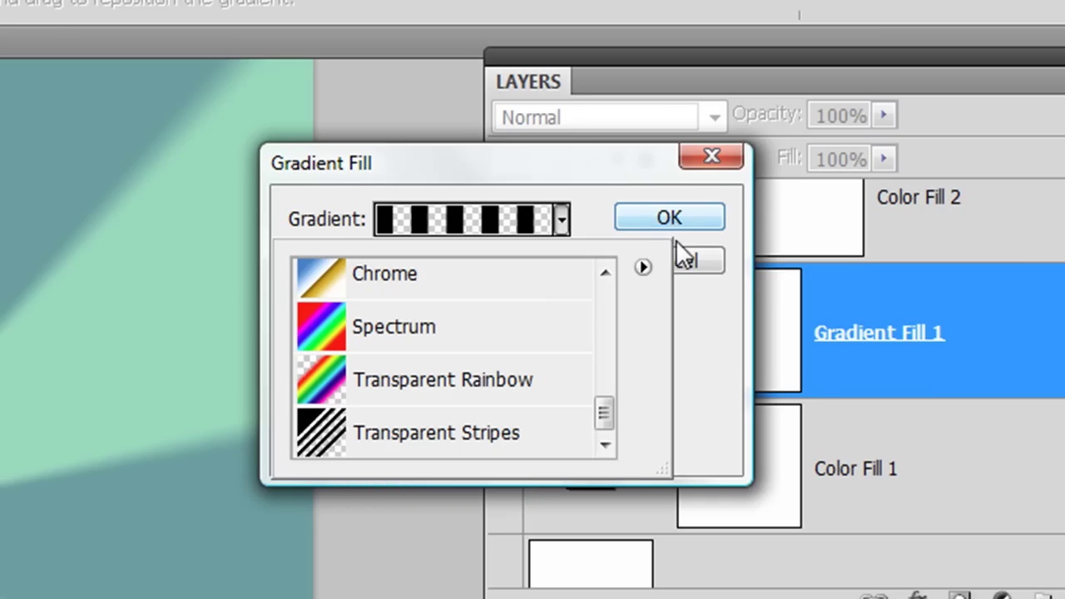
click(699, 330)
click(506, 269)
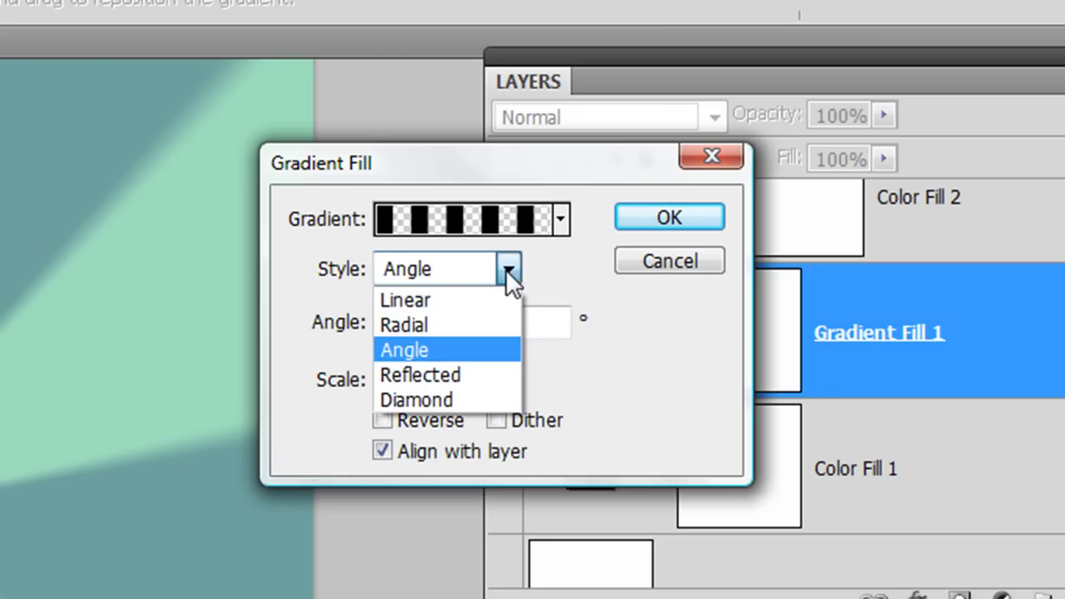
click(484, 302)
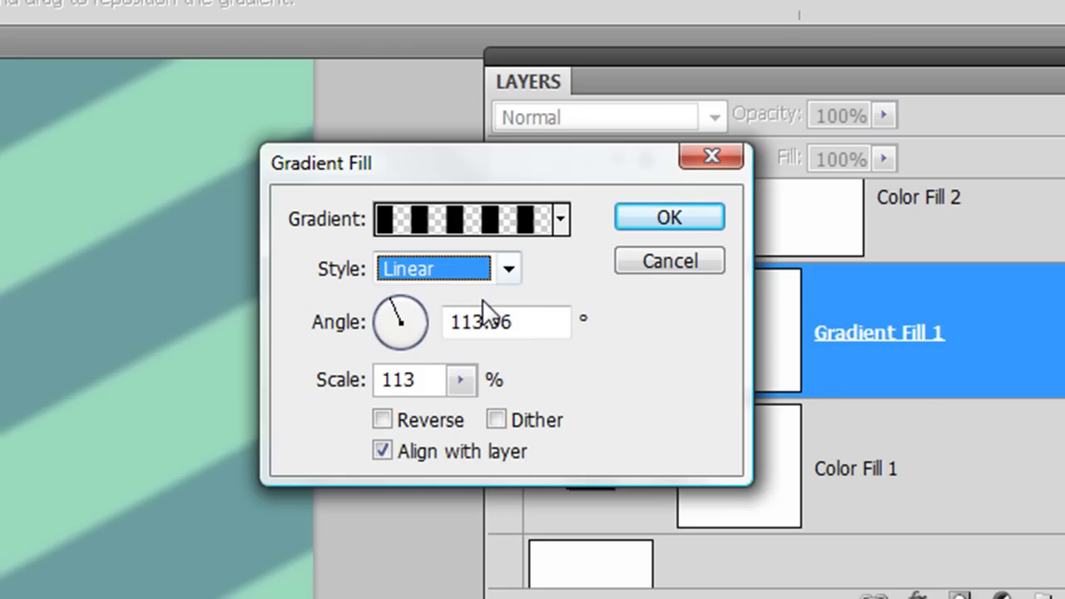
click(316, 387)
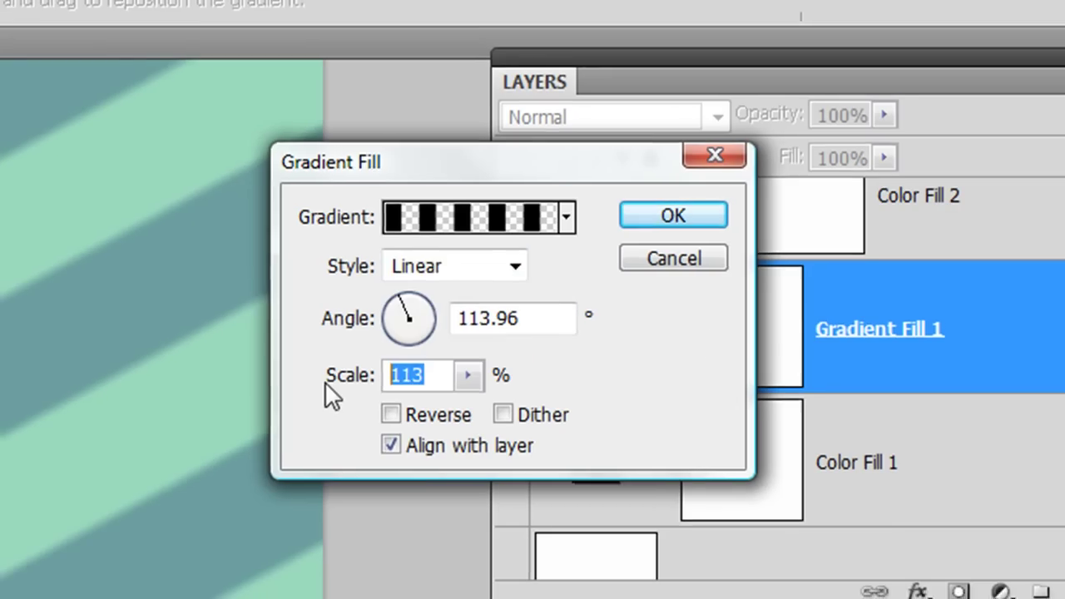
text(100)
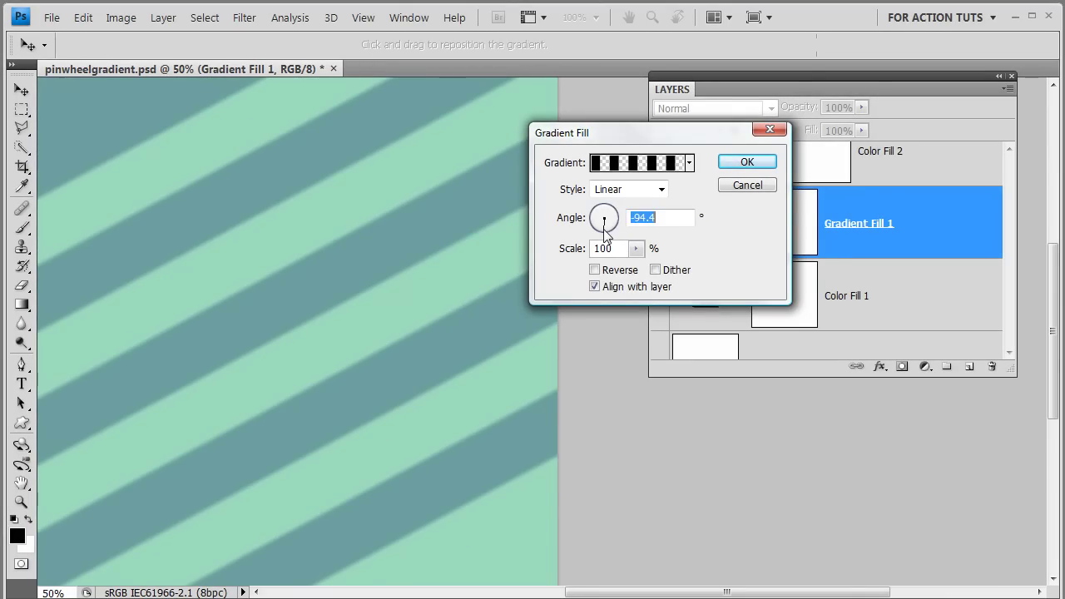
Rotate the linear stripes to -90° for horizontal bands and reduce the scale to 49%.
click(603, 232)
shift+click(605, 236)
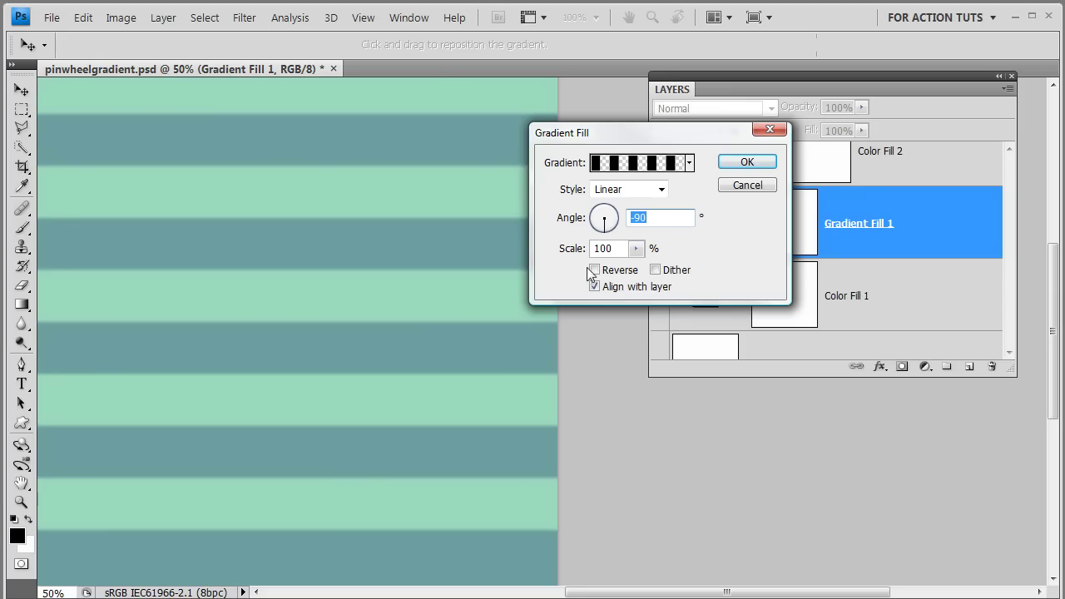
click(636, 248)
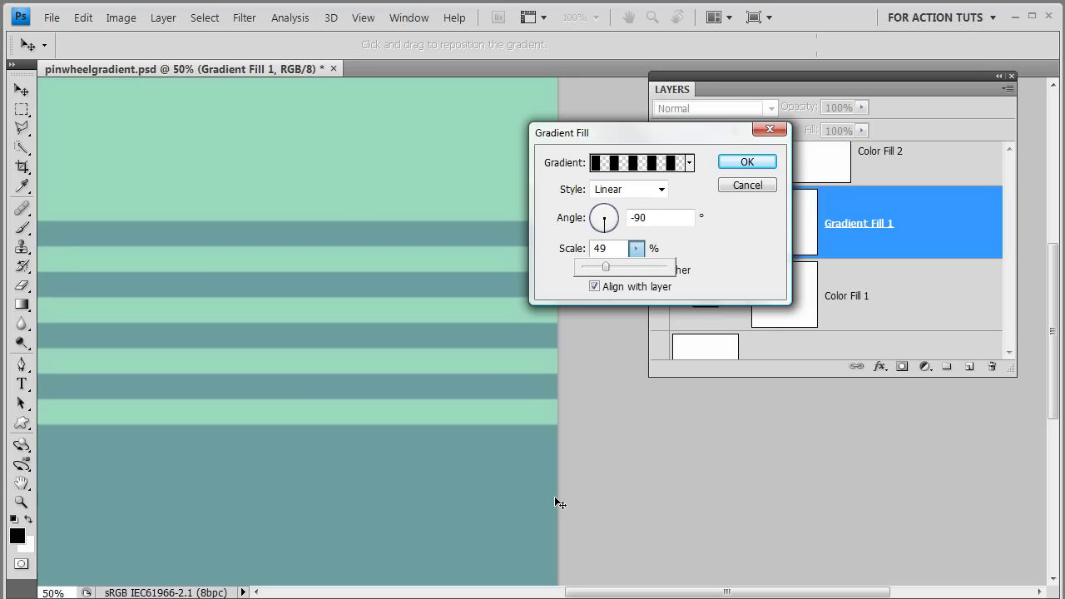
Try recolouring the Transparent Stripes start stop with the canvas's light green, undo it, and discard the gradient fill edits.
click(689, 165)
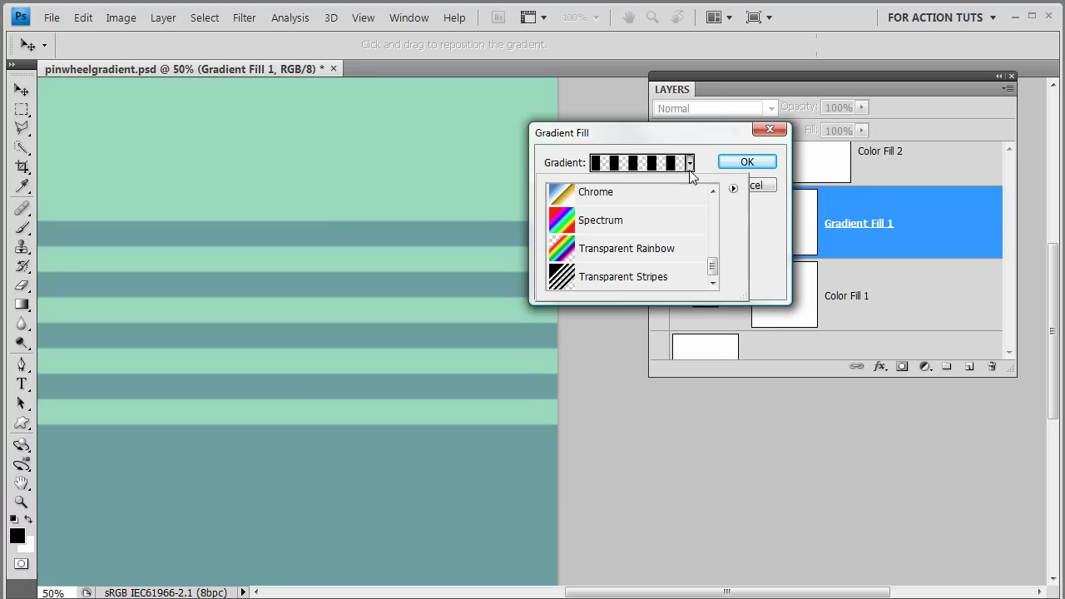
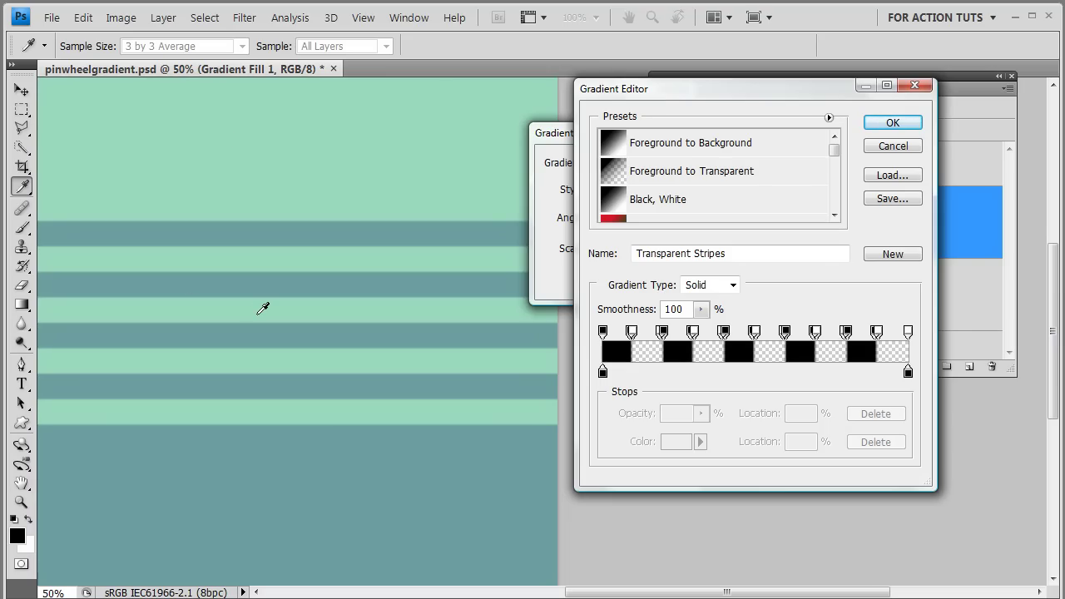
click(604, 376)
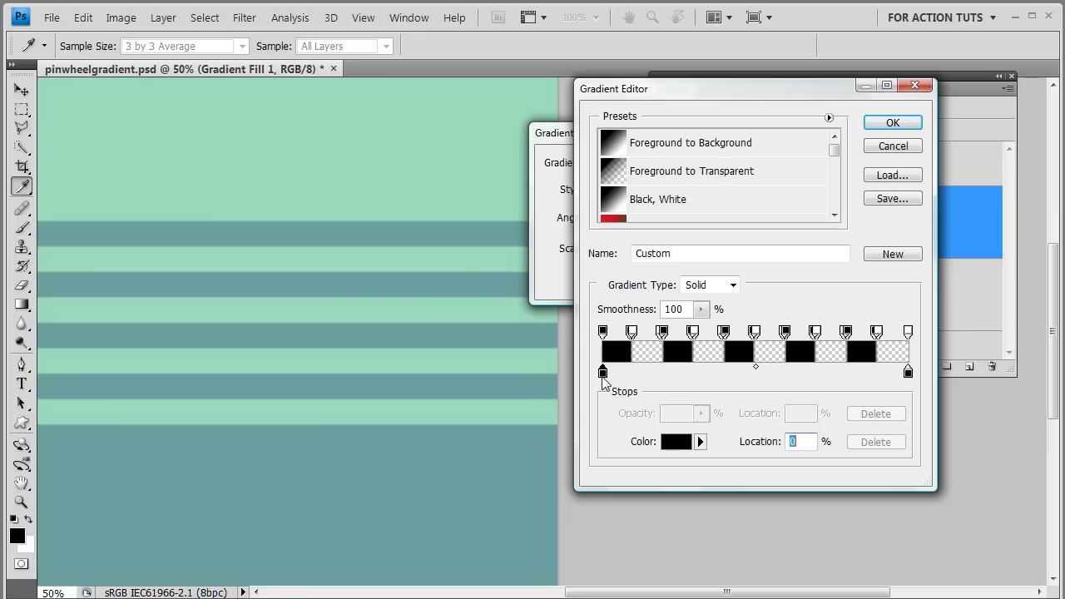
click(347, 159)
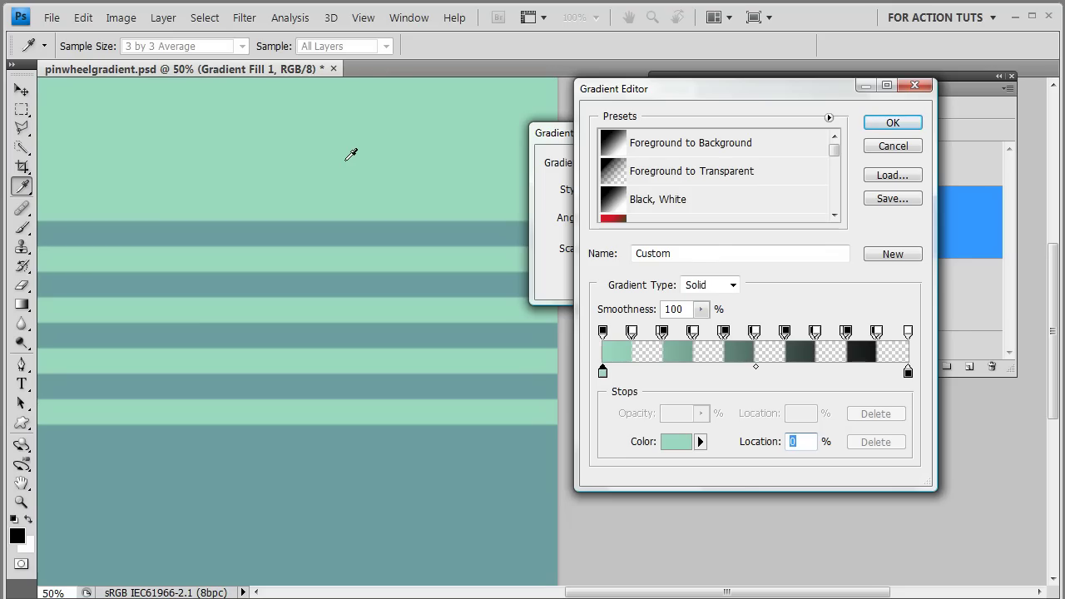
key(ctrl+z)
drag(800, 87, 573, 107)
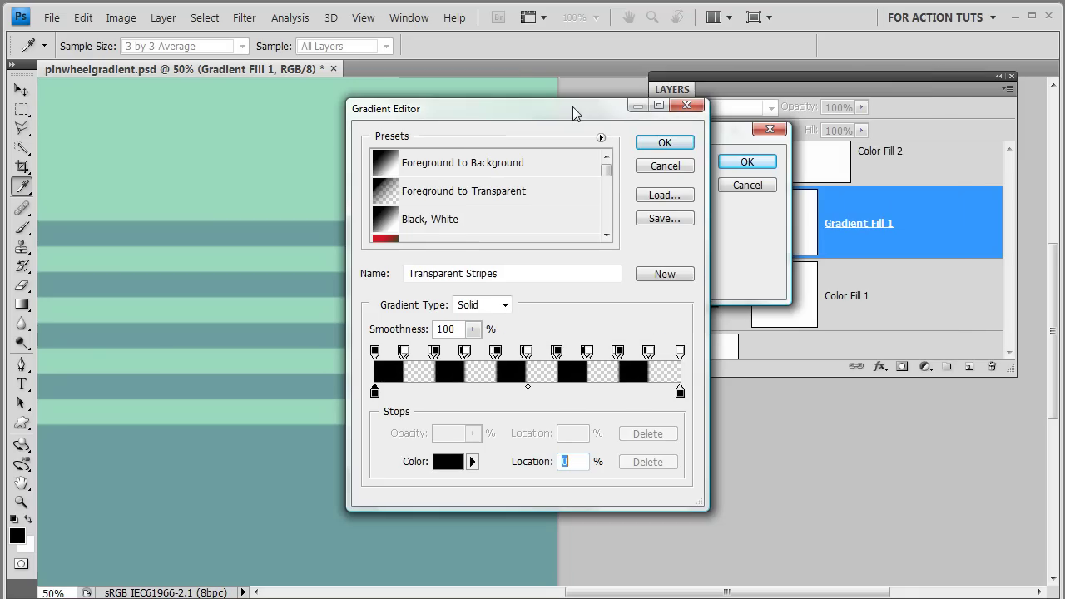
click(670, 168)
click(738, 188)
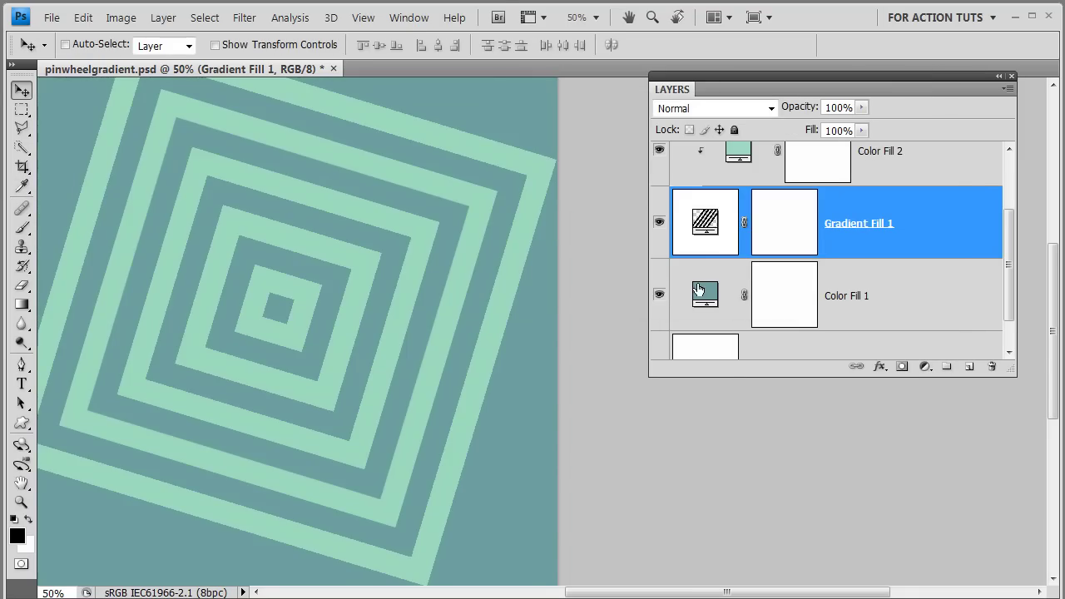
Hide Color Fill 1 and Color Fill 2, and delete both together with Gradient Fill 1, leaving only the Background.
click(659, 295)
click(659, 151)
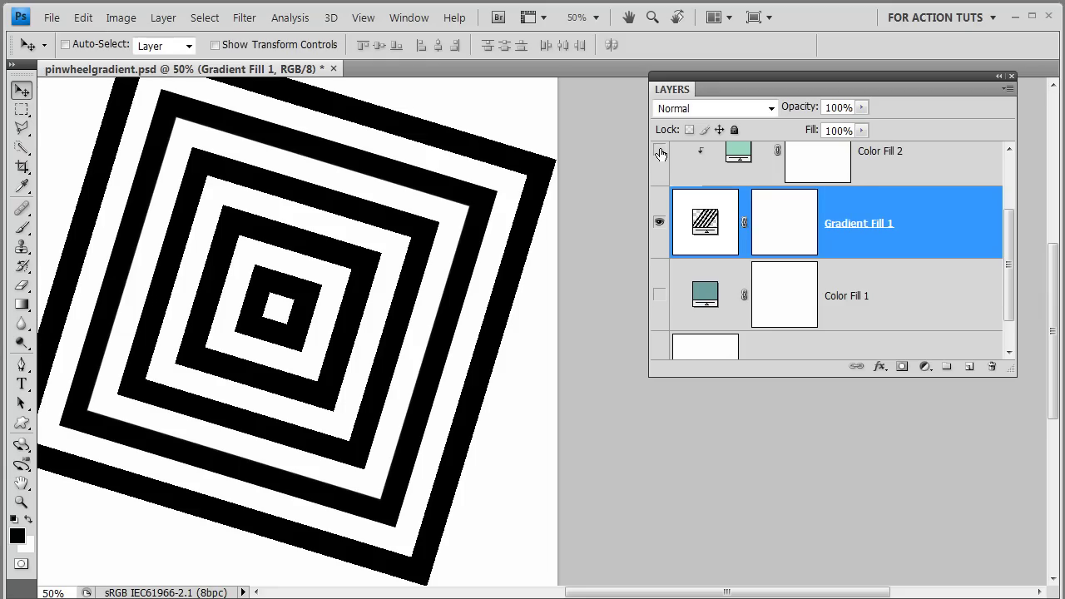
click(885, 286)
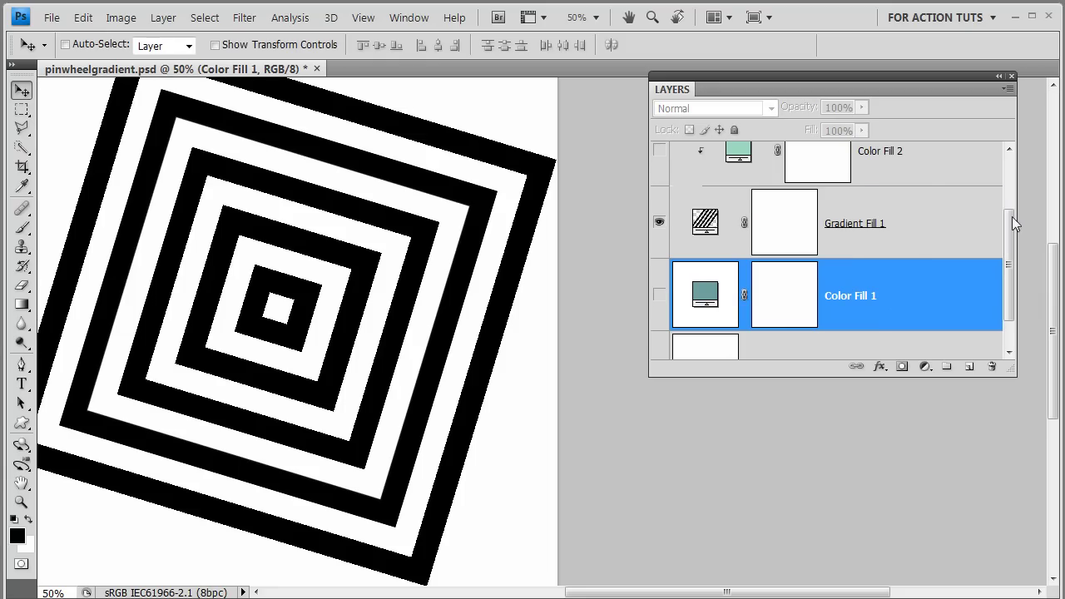
shift+click(933, 175)
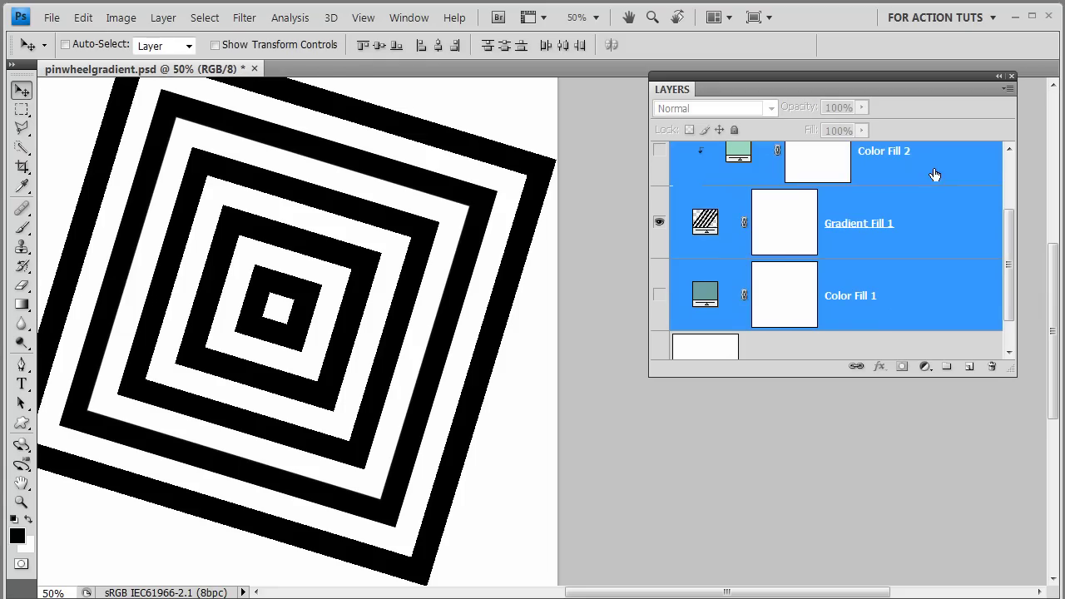
click(992, 367)
drag(840, 184, 993, 367)
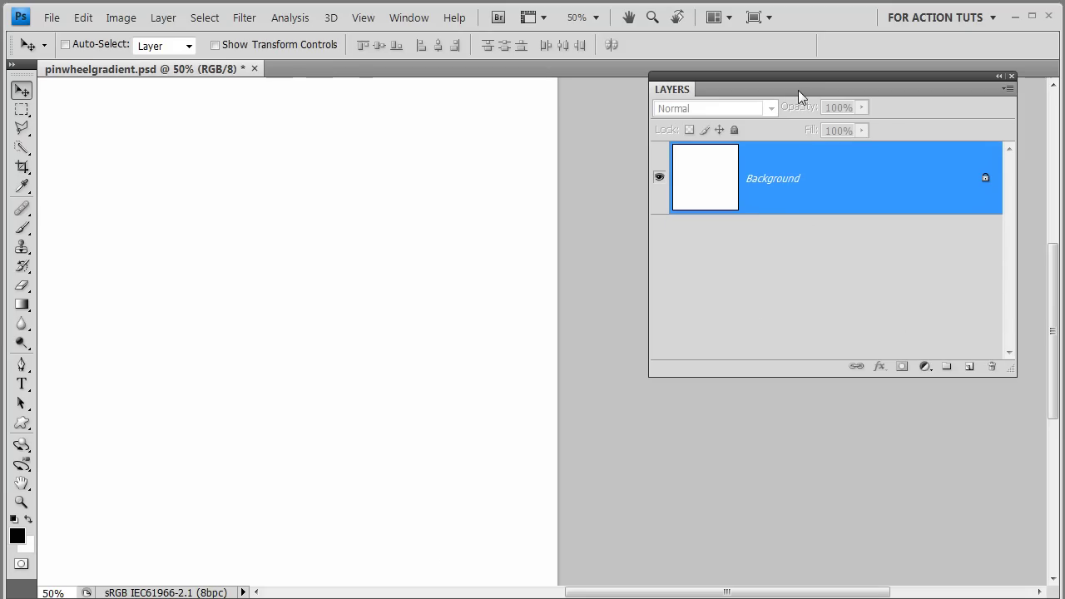
Add a gradient fill layer above the Background using the Foreground to Transparent preset.
drag(791, 75, 758, 72)
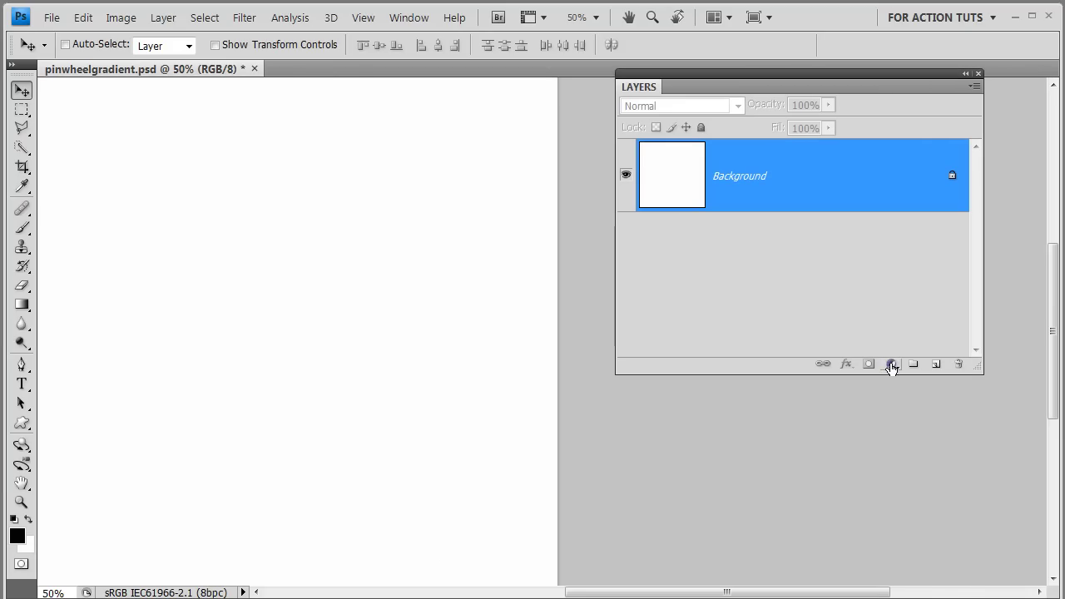
click(891, 367)
click(915, 397)
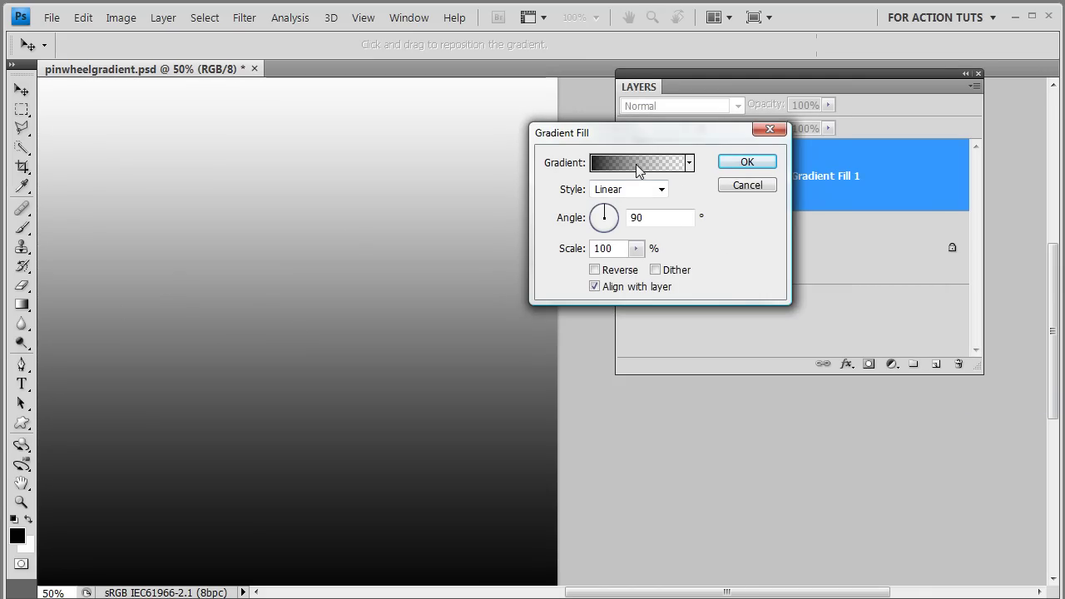
click(687, 164)
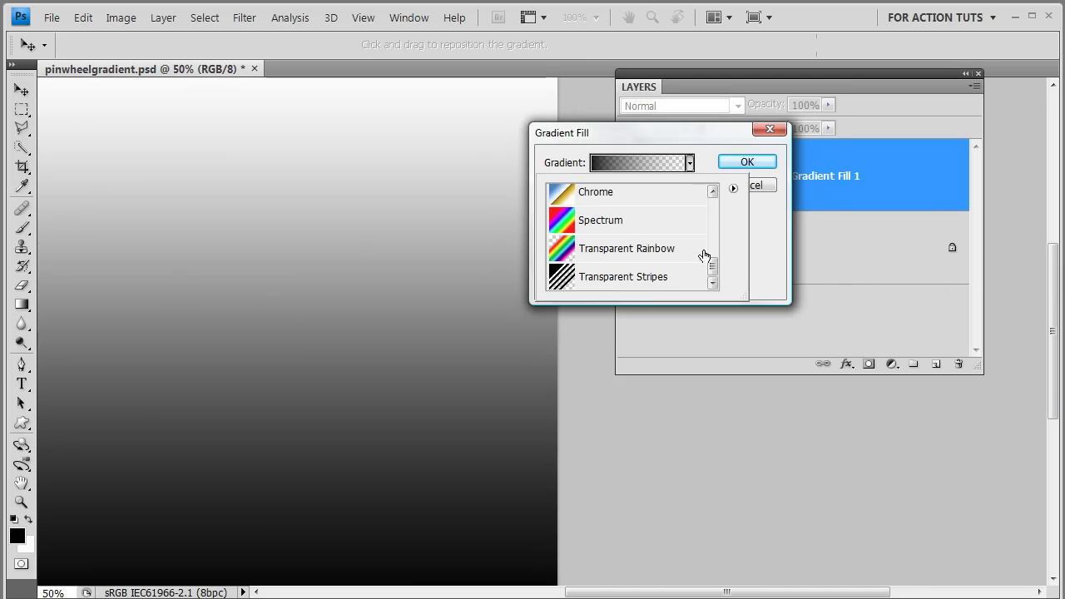
drag(713, 268, 721, 204)
click(560, 227)
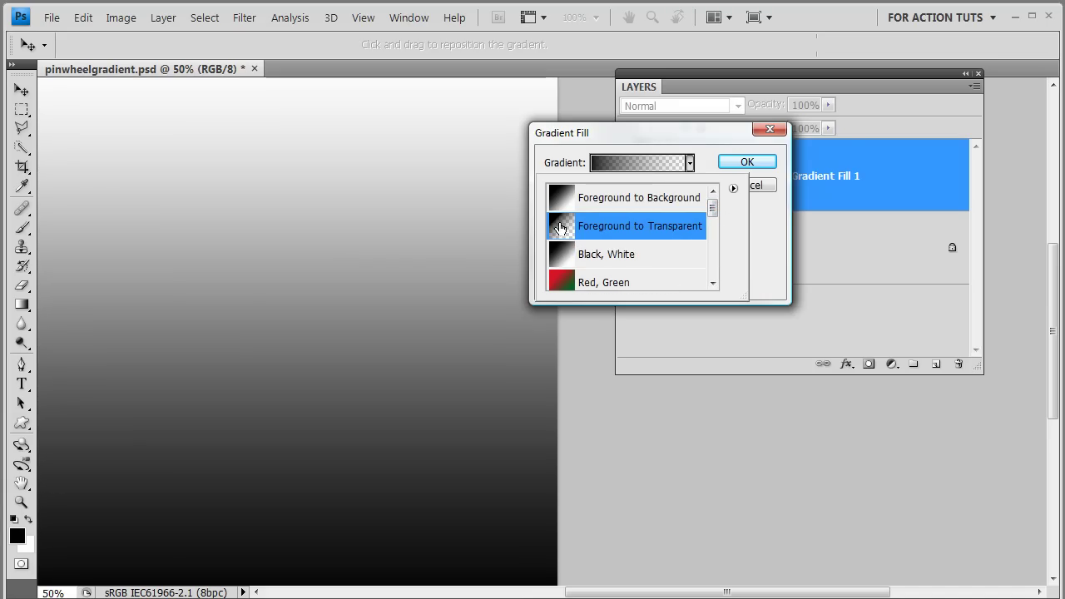
click(754, 165)
Open the fill's gradient for editing and add colour stops at about 10%, 20%, 34% and 43%.
click(689, 162)
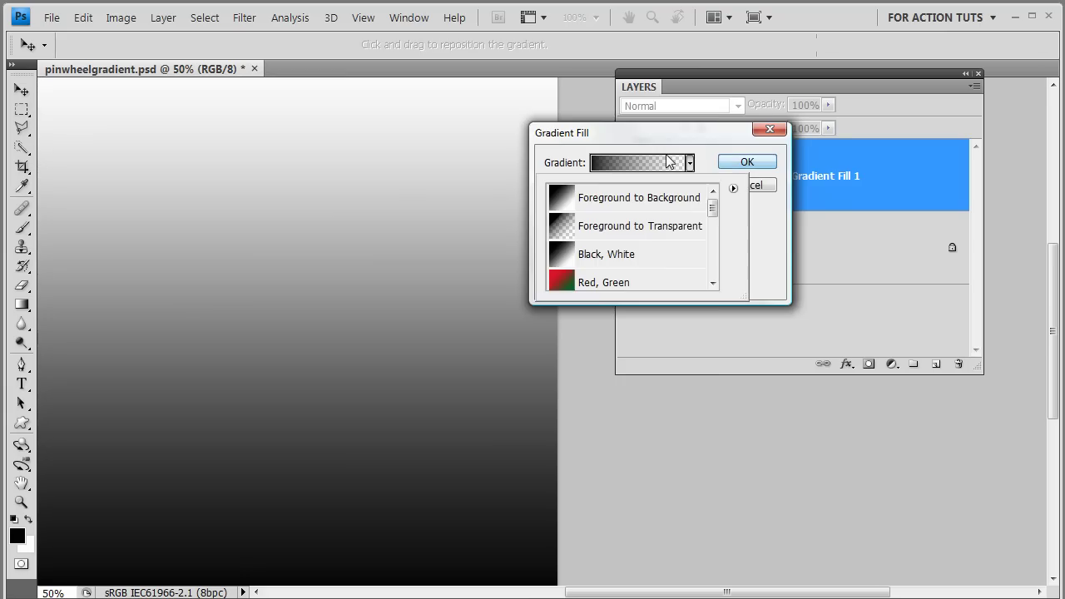
click(666, 164)
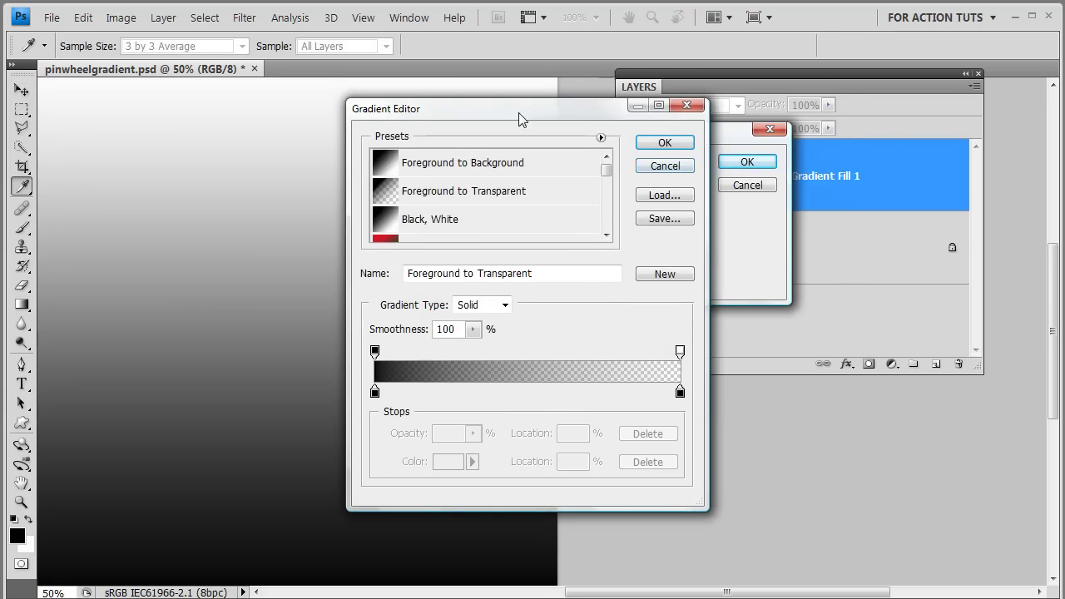
drag(521, 117, 691, 91)
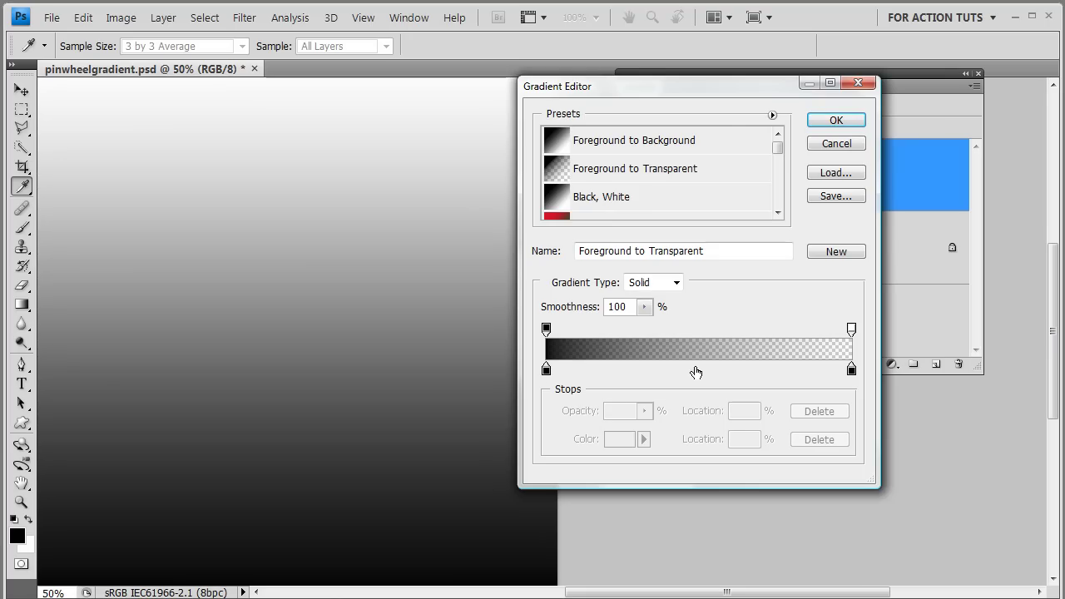
click(576, 369)
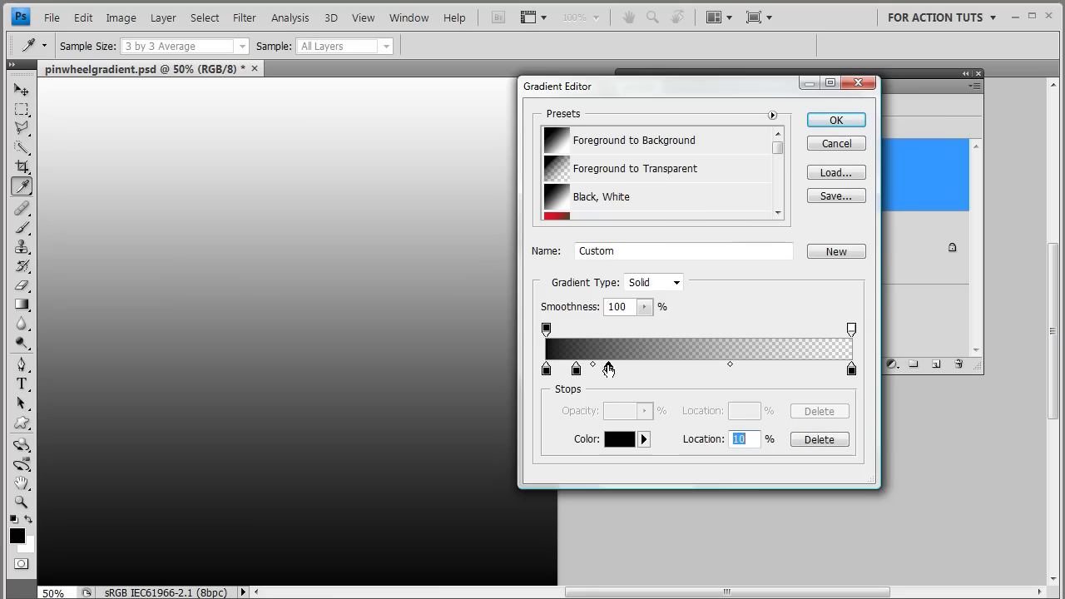
click(648, 369)
click(675, 369)
Colour the stop at 43% red (df3b3b) and the stop at 20% medium blue.
double_click(676, 371)
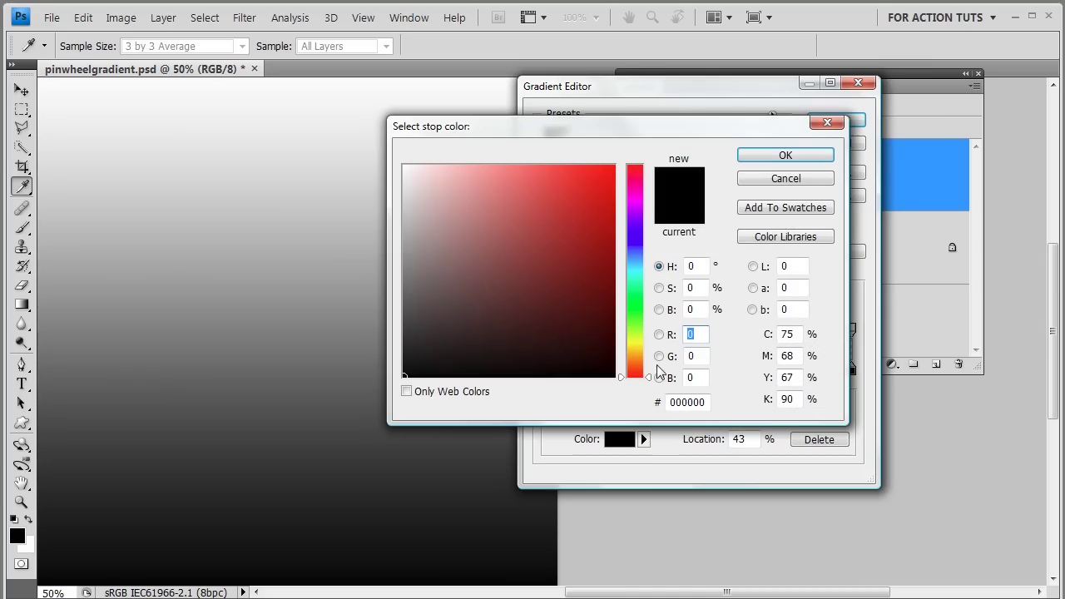
click(558, 192)
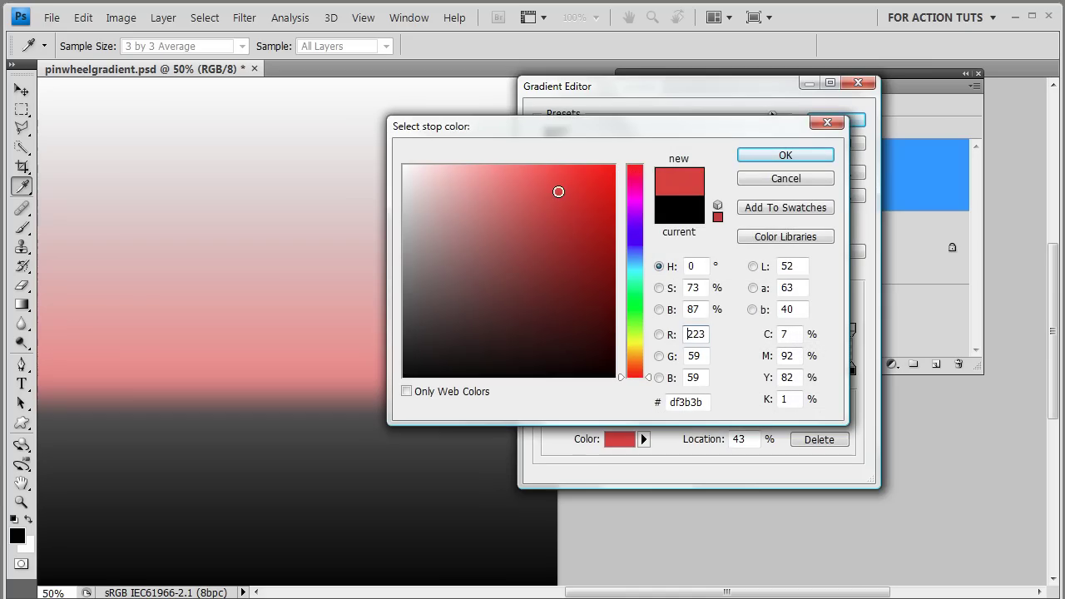
click(785, 156)
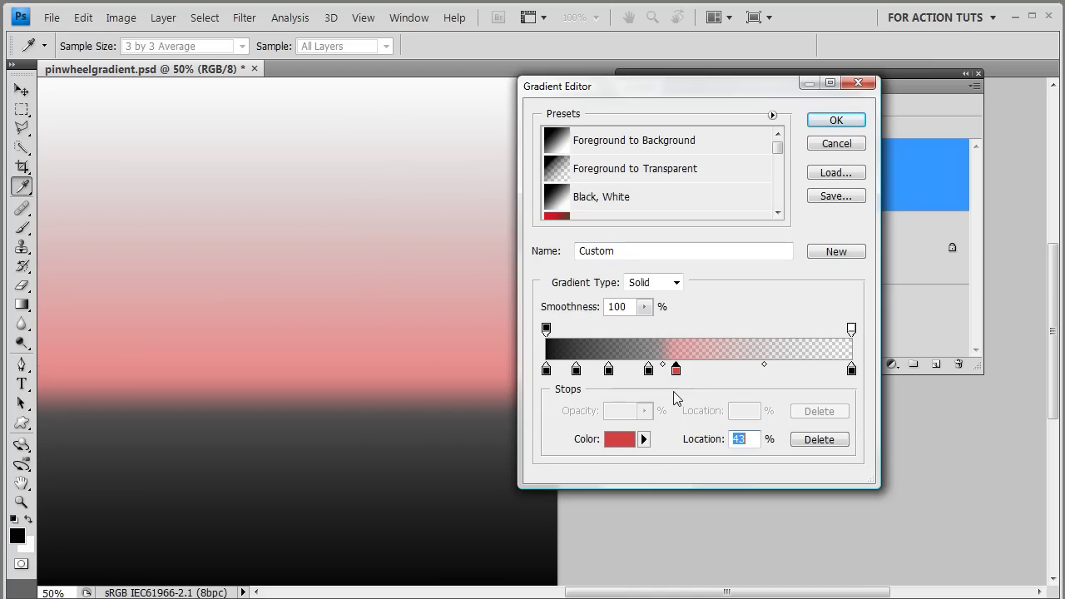
double_click(608, 369)
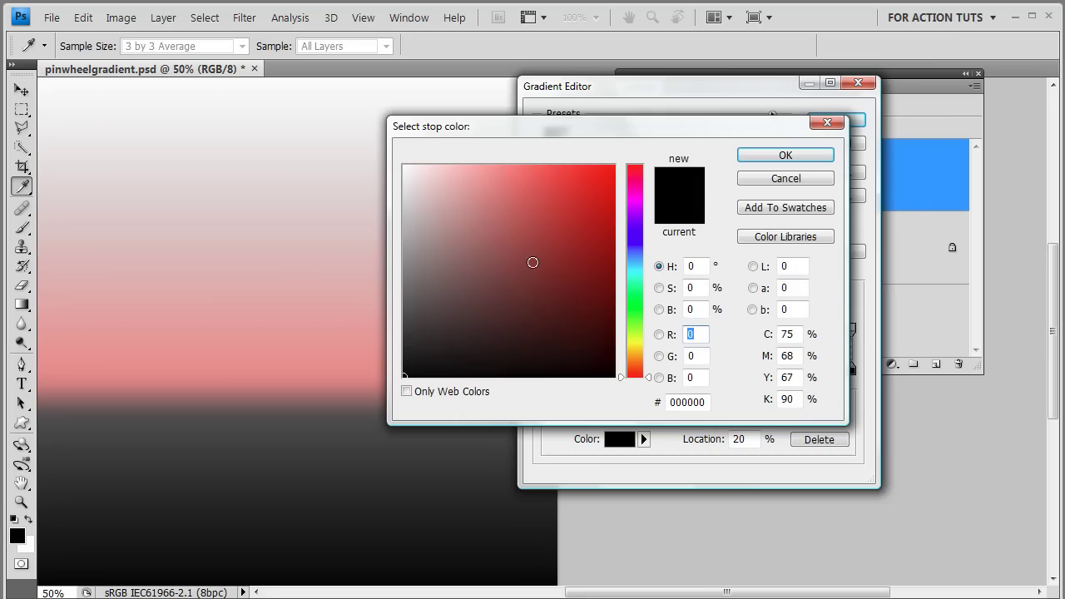
click(634, 263)
click(589, 215)
click(785, 156)
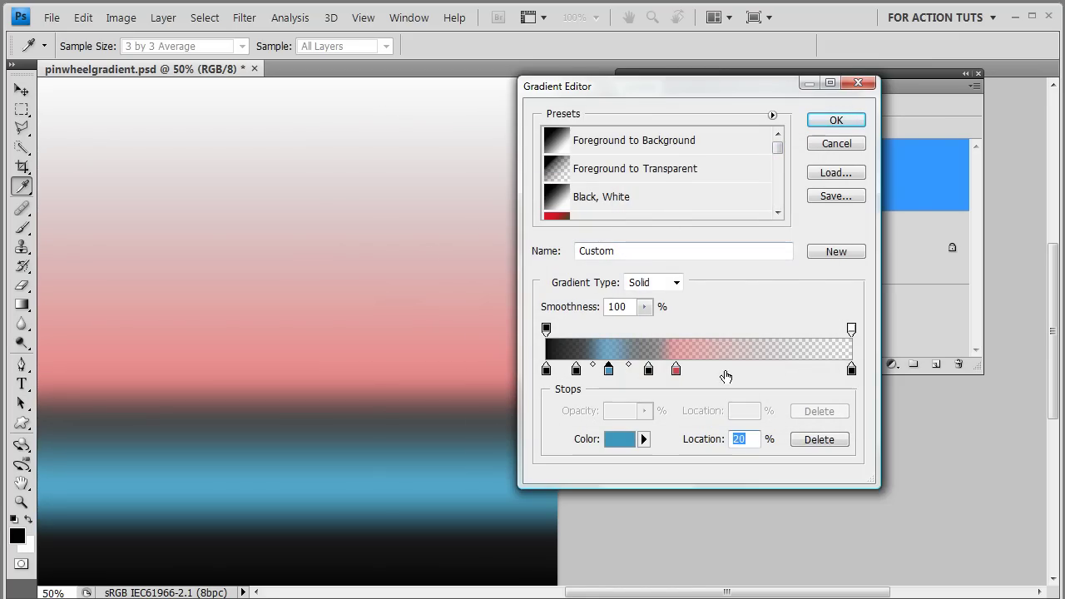
Colour the stop at 34% yellow-green (d3dc3e).
click(649, 371)
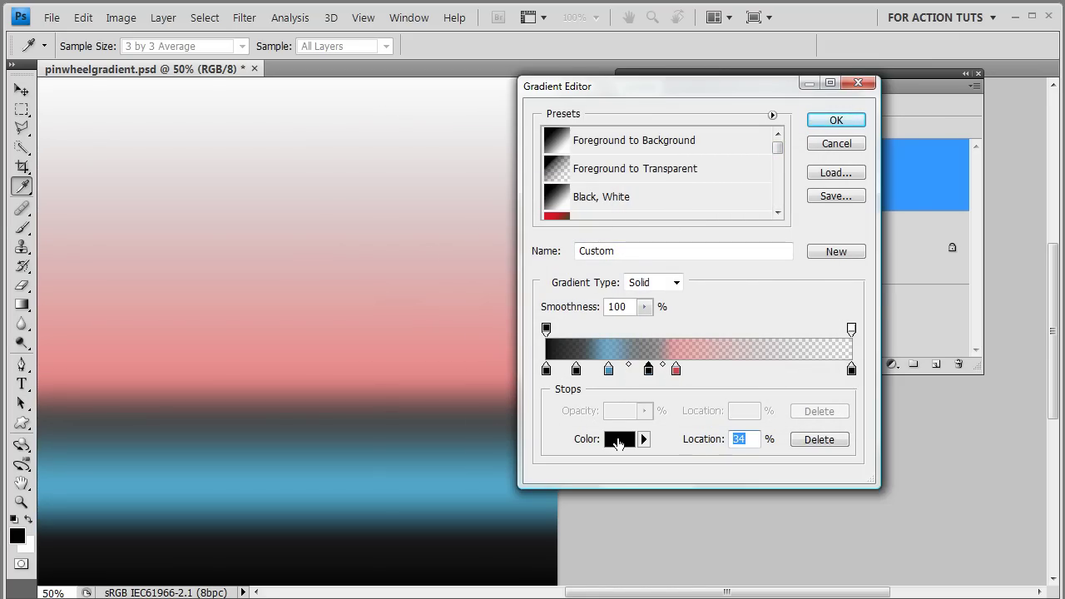
click(617, 441)
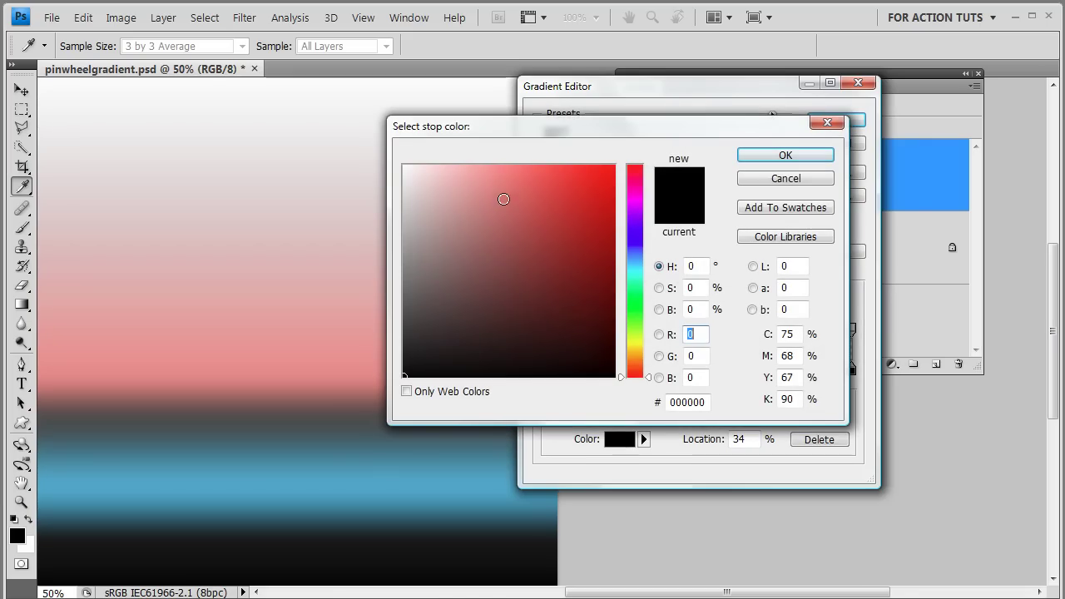
click(635, 340)
click(555, 194)
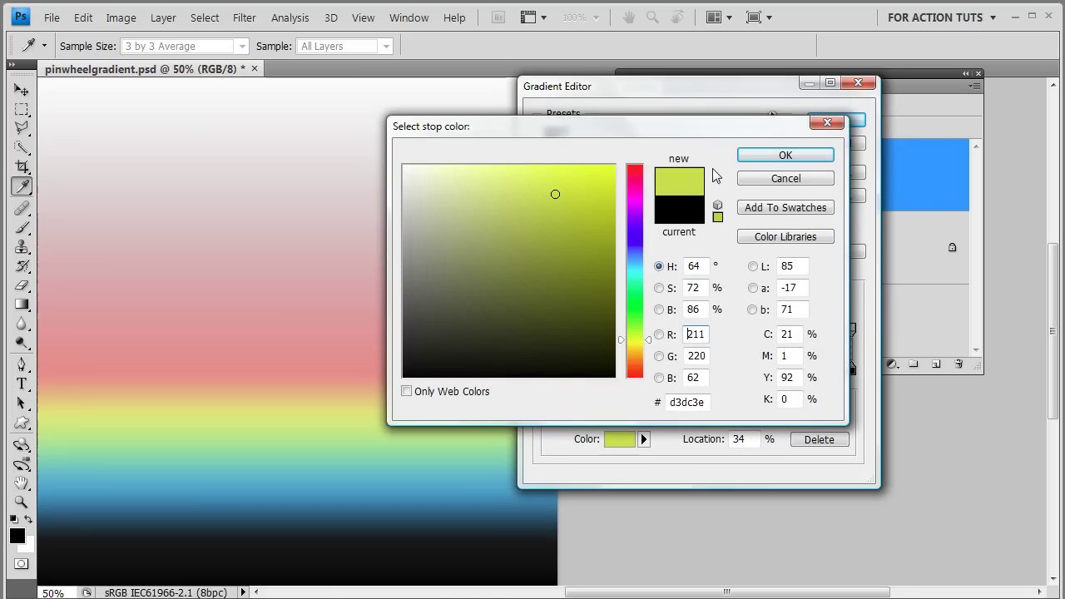
click(793, 158)
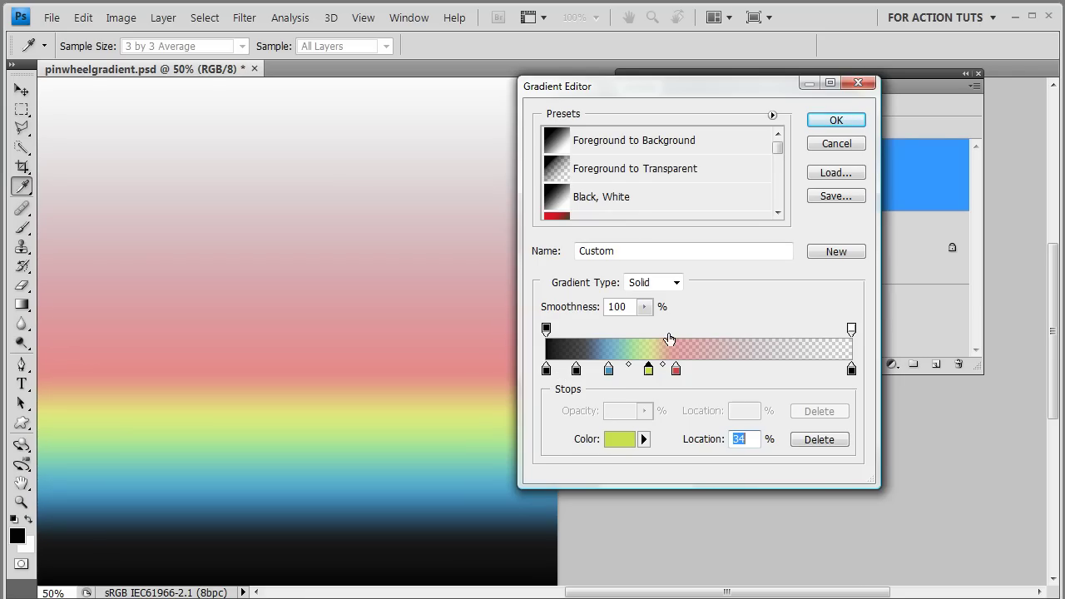
Raise the opacity of the gradient's end opacity stop at 100% location to 100%.
click(546, 330)
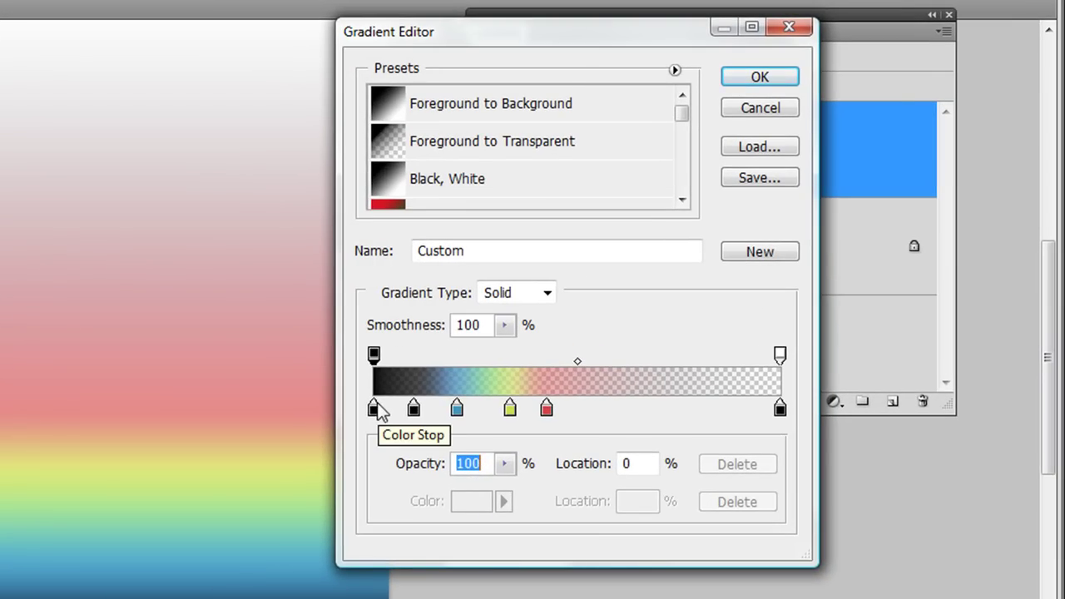
click(780, 352)
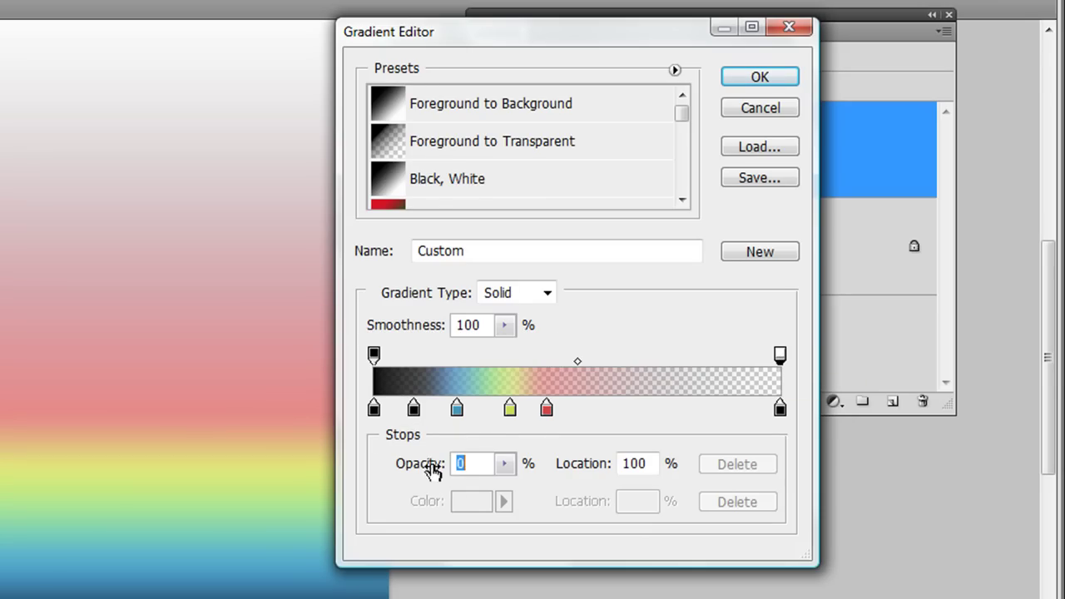
click(503, 465)
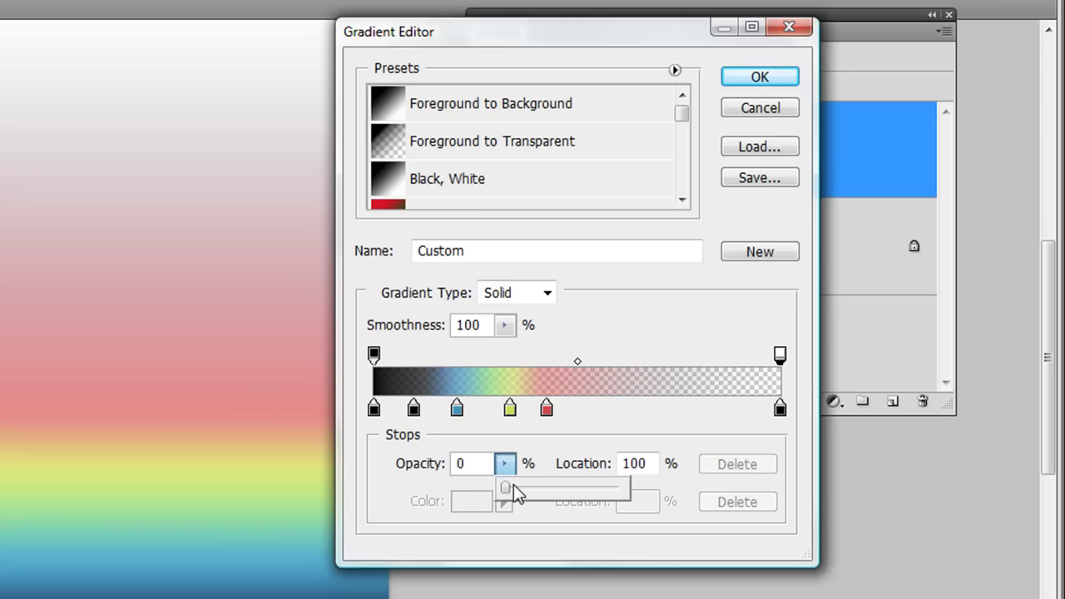
drag(511, 488, 629, 498)
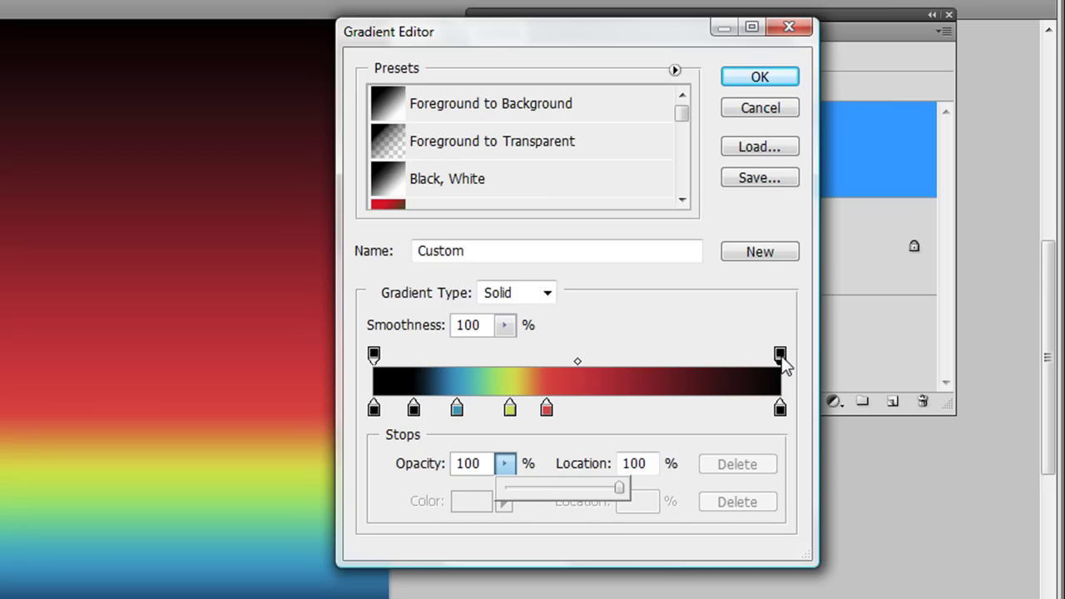
Change the end colour stop at 100% location to turquoise.
double_click(781, 409)
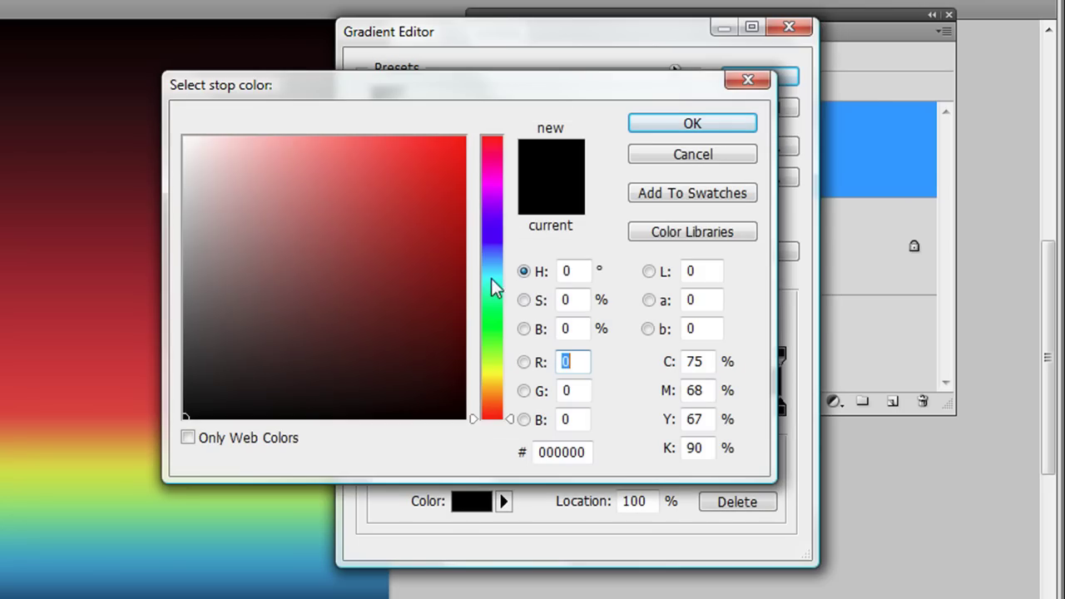
click(492, 278)
drag(428, 183, 421, 173)
click(690, 125)
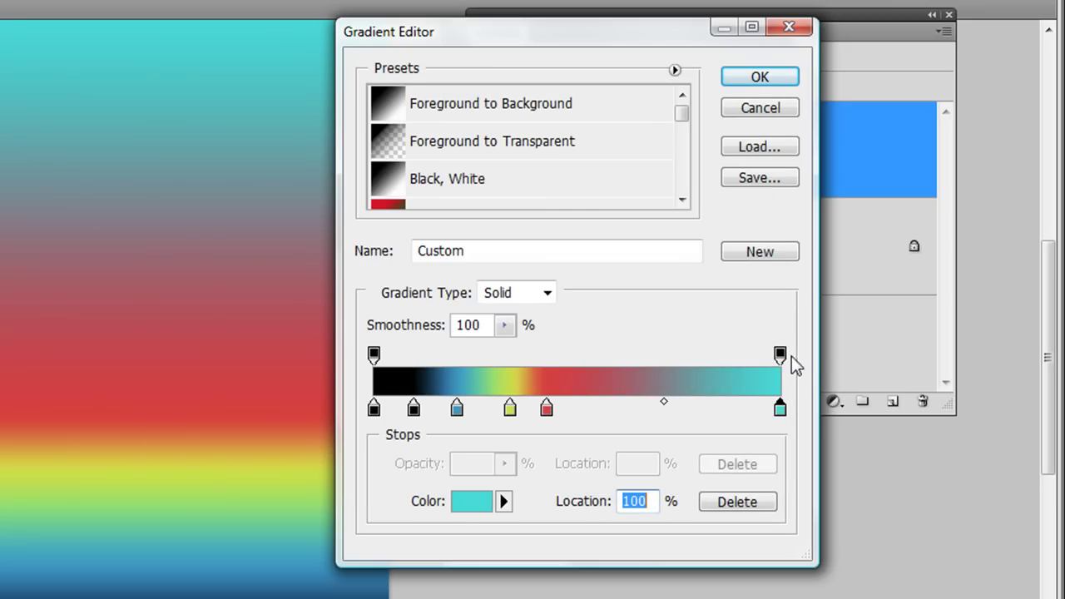
Lower the opacity of the end opacity stop at 100% location to 29%.
click(780, 356)
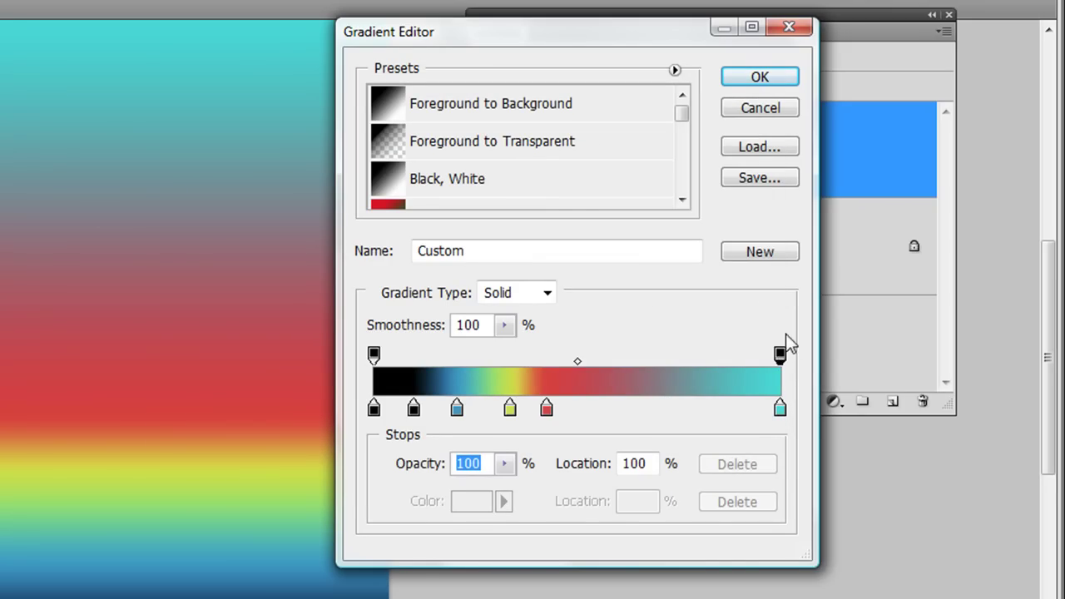
click(506, 463)
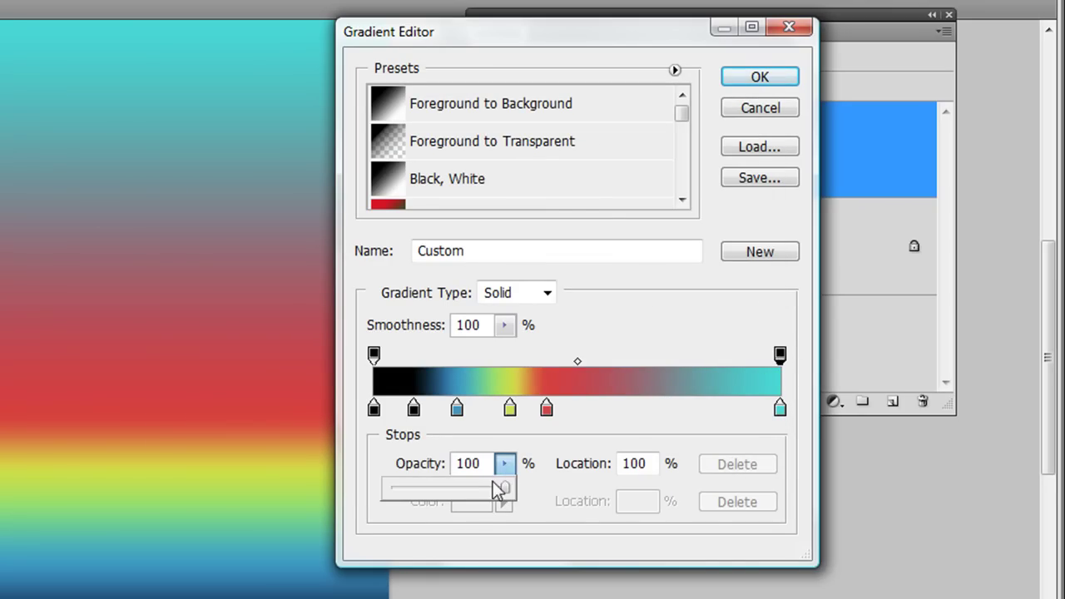
click(470, 488)
drag(457, 489, 424, 490)
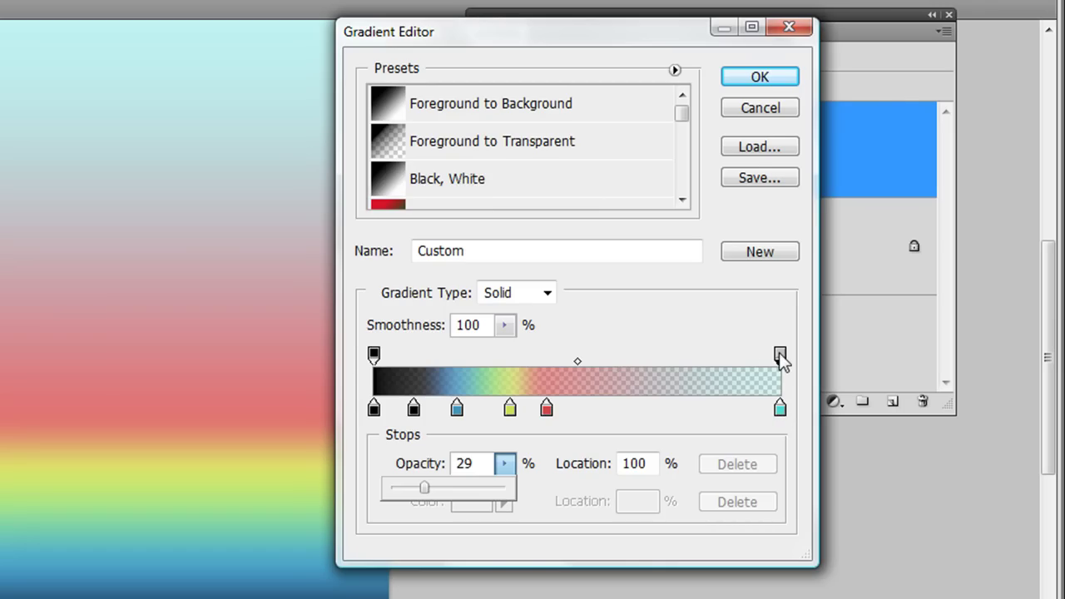
Add opacity stops at 12% and 34% locations and set the one at 34% to 73% opacity.
click(424, 356)
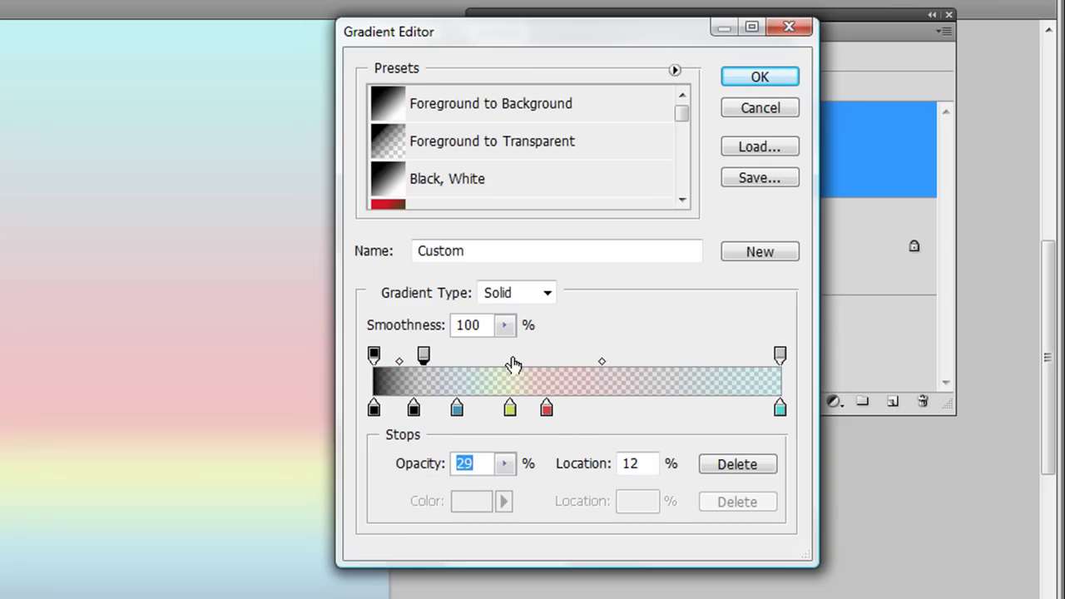
click(511, 356)
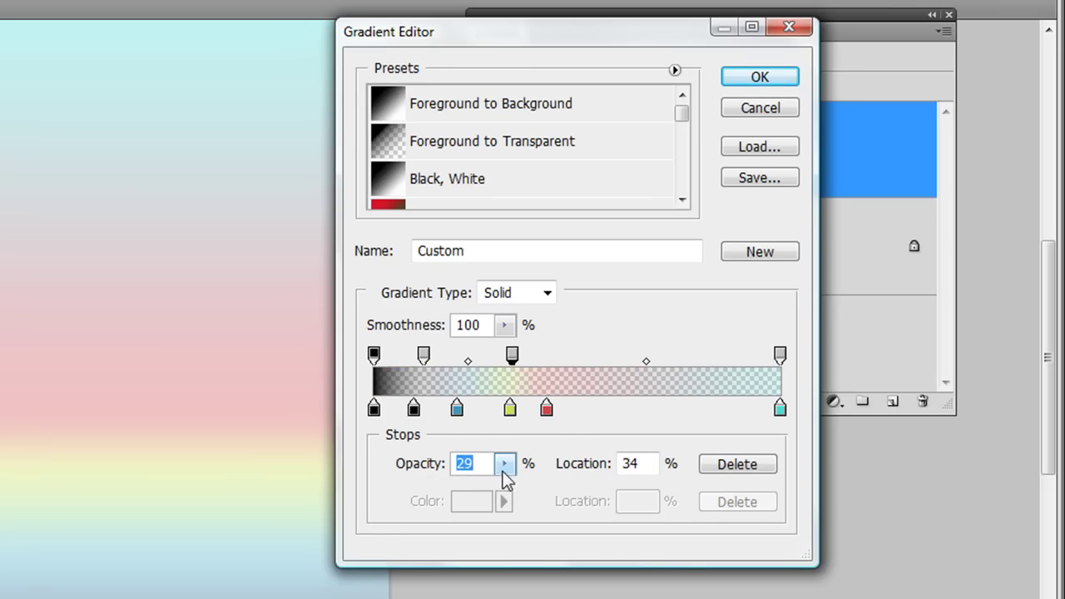
drag(503, 463, 554, 488)
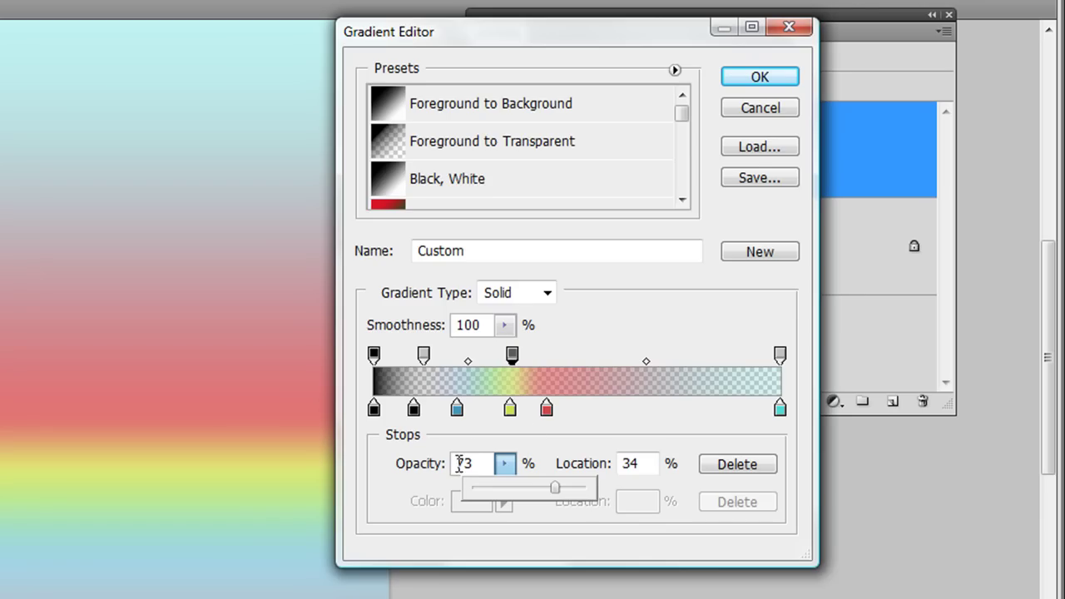
Remove the intermediate opacity stops at 34% and 12% locations from the gradient.
click(514, 359)
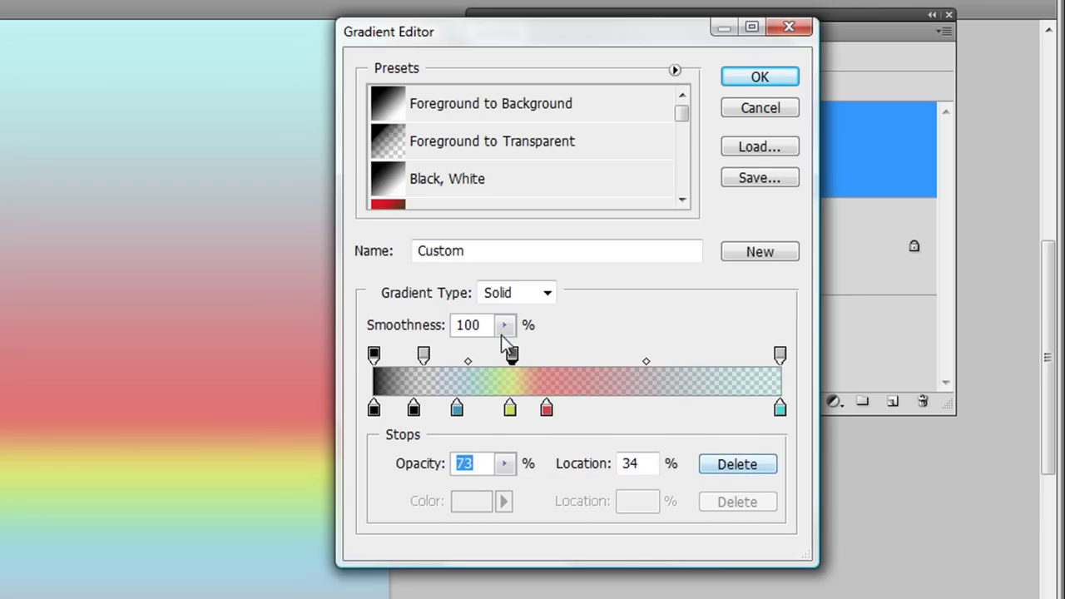
click(734, 463)
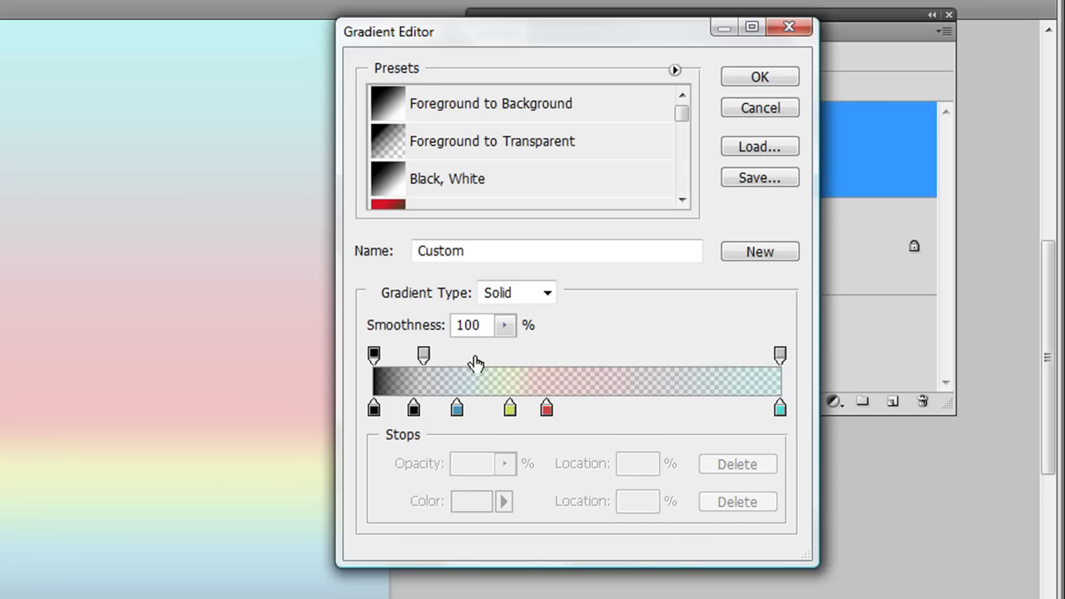
click(424, 356)
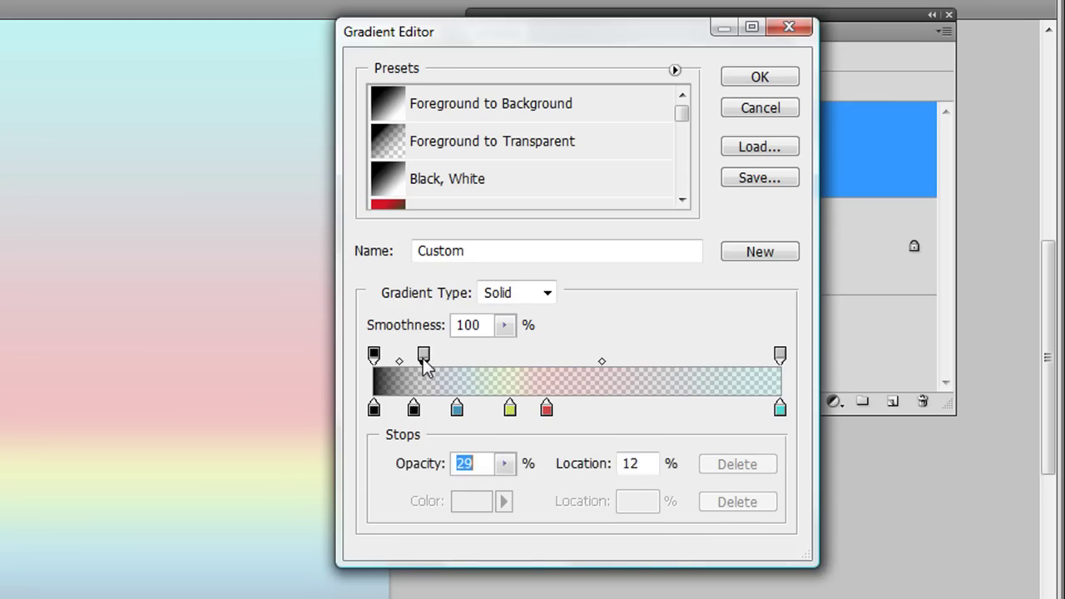
drag(423, 356, 658, 308)
Remove the blue, inner black, yellow-green and red colour stops, keeping only the two end colour stops.
click(457, 409)
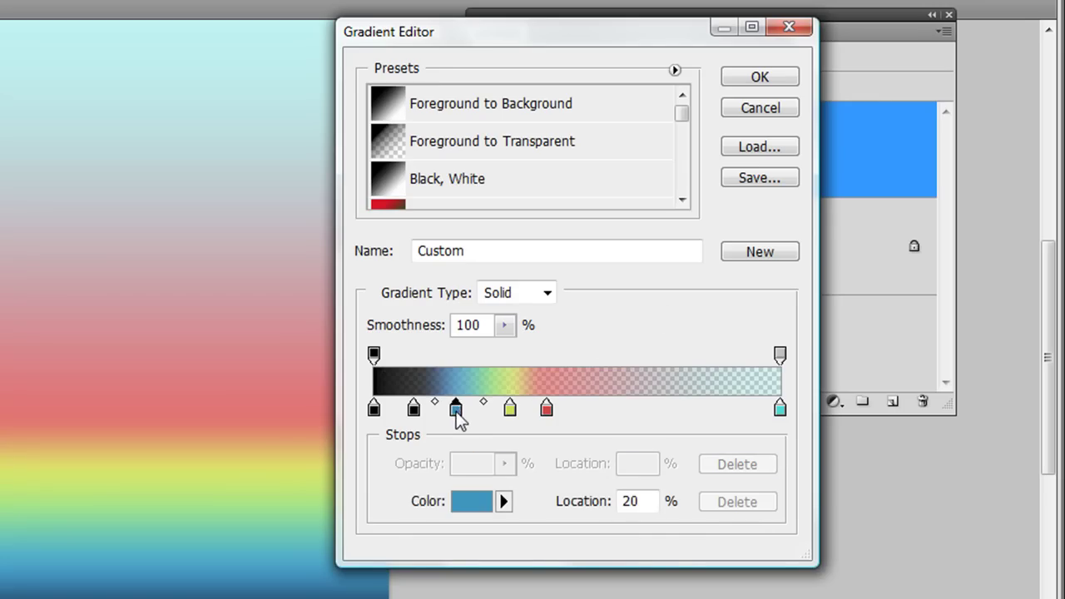
drag(458, 412, 405, 468)
drag(414, 408, 407, 469)
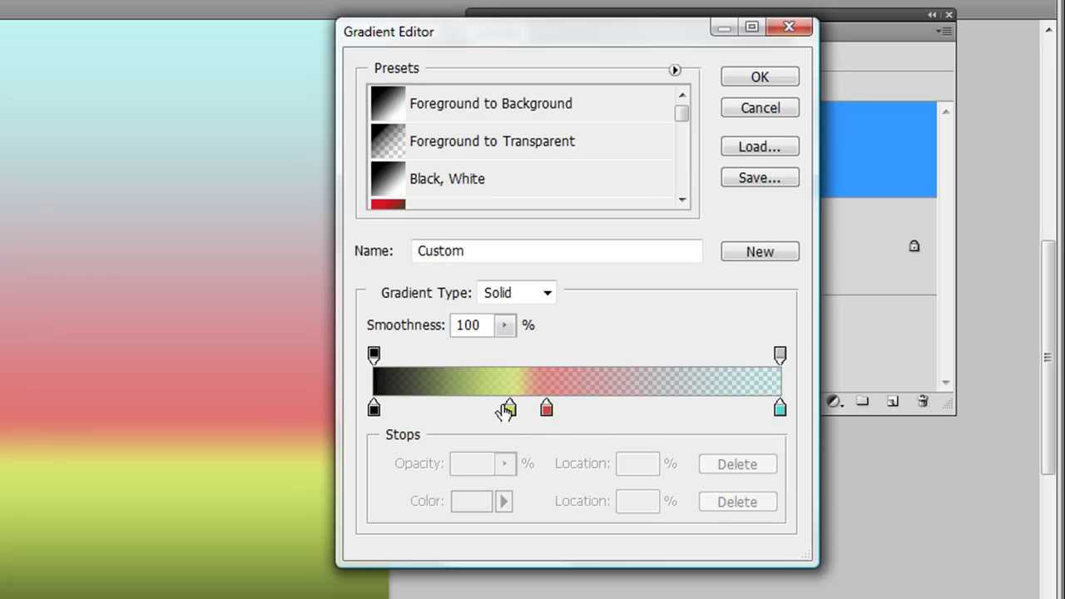
drag(507, 410, 494, 466)
drag(547, 409, 475, 470)
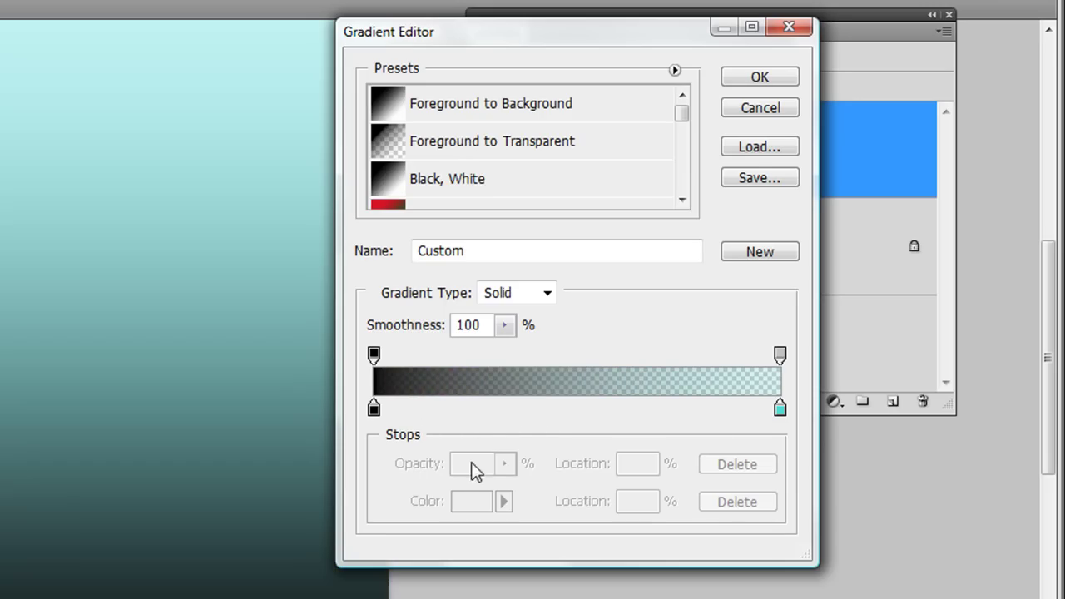
Change the end colour stop at 100% location to black (000000).
double_click(780, 409)
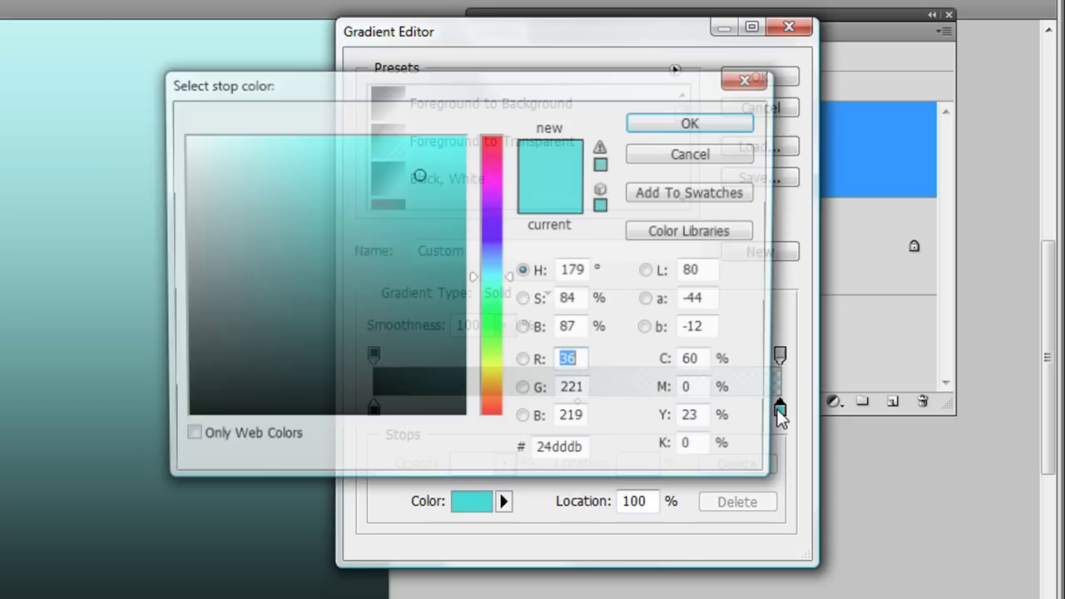
drag(338, 363, 89, 448)
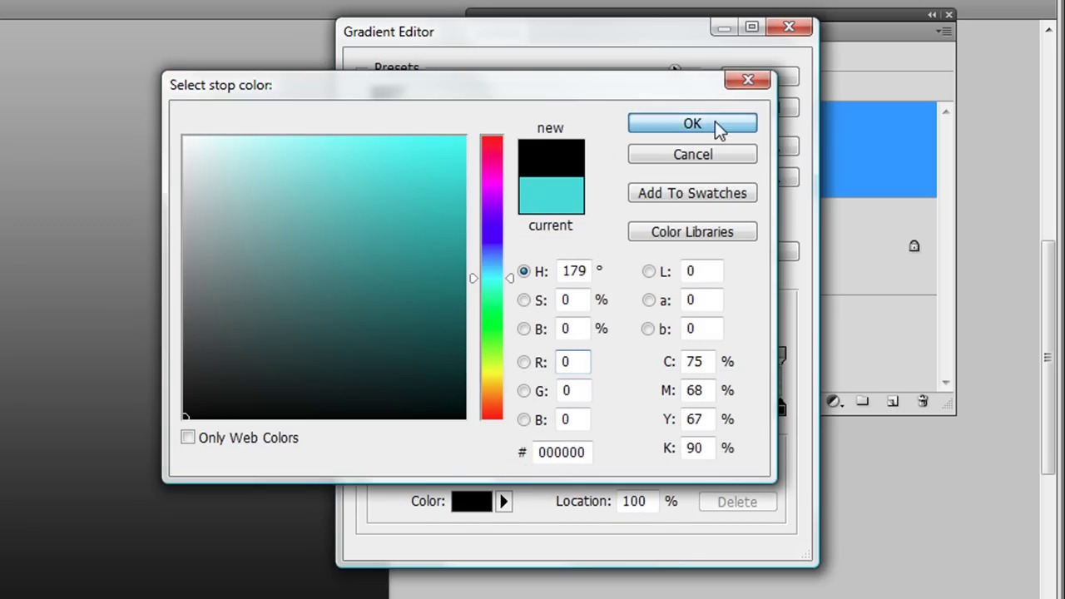
click(715, 123)
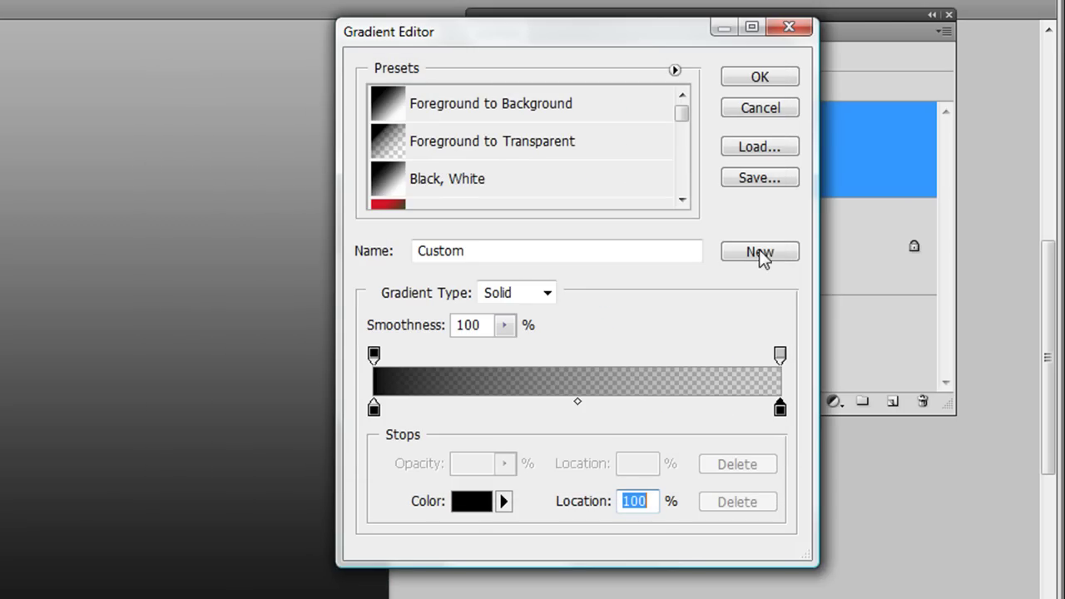
Set the opacity stops at both ends of the gradient to 0%.
click(780, 354)
drag(498, 471, 440, 491)
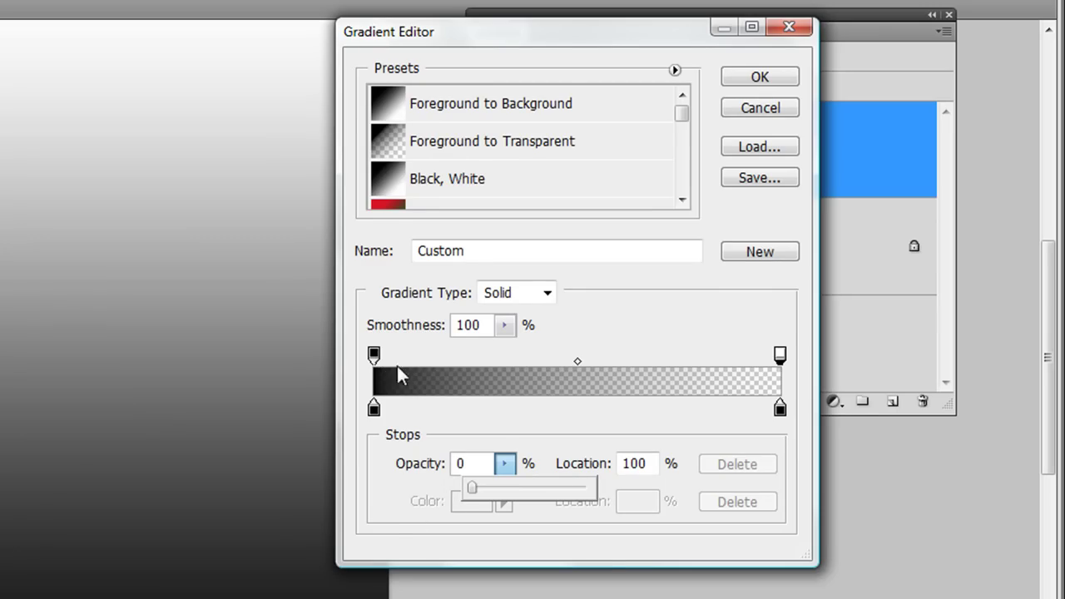
click(373, 356)
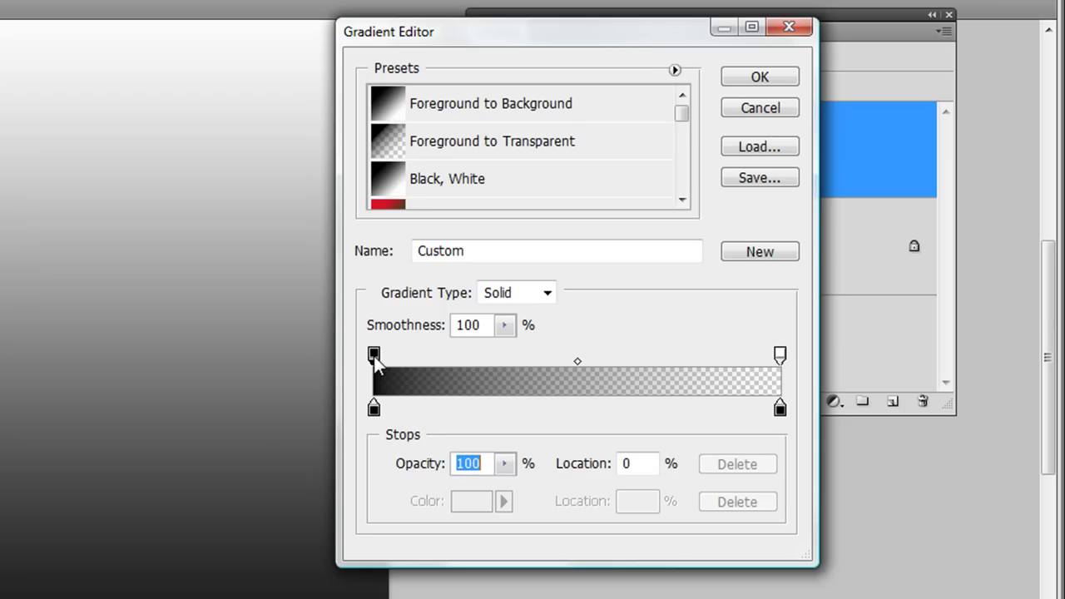
click(504, 465)
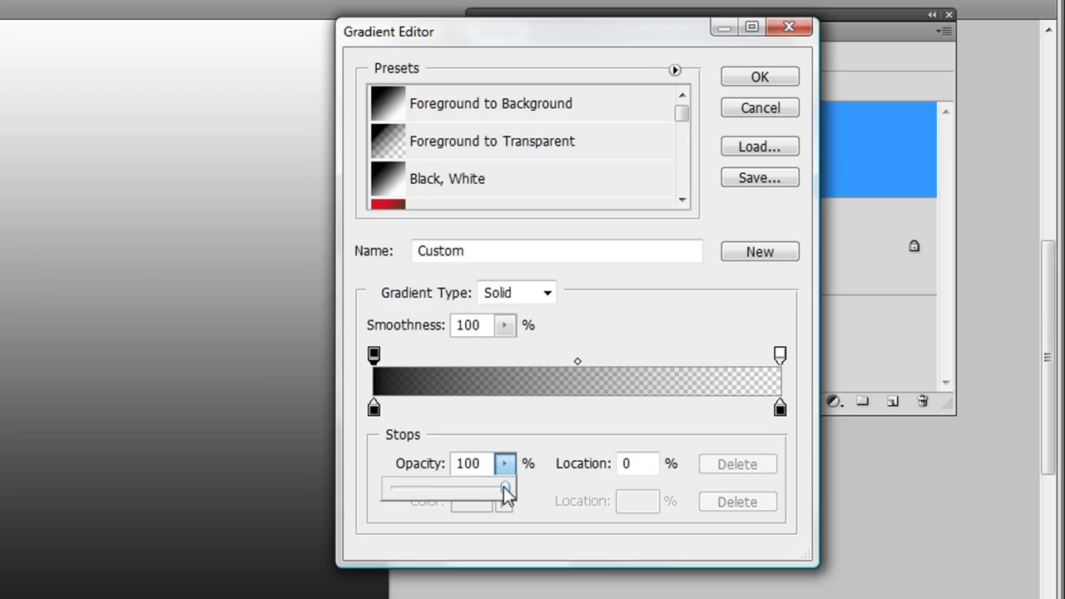
drag(503, 487, 359, 493)
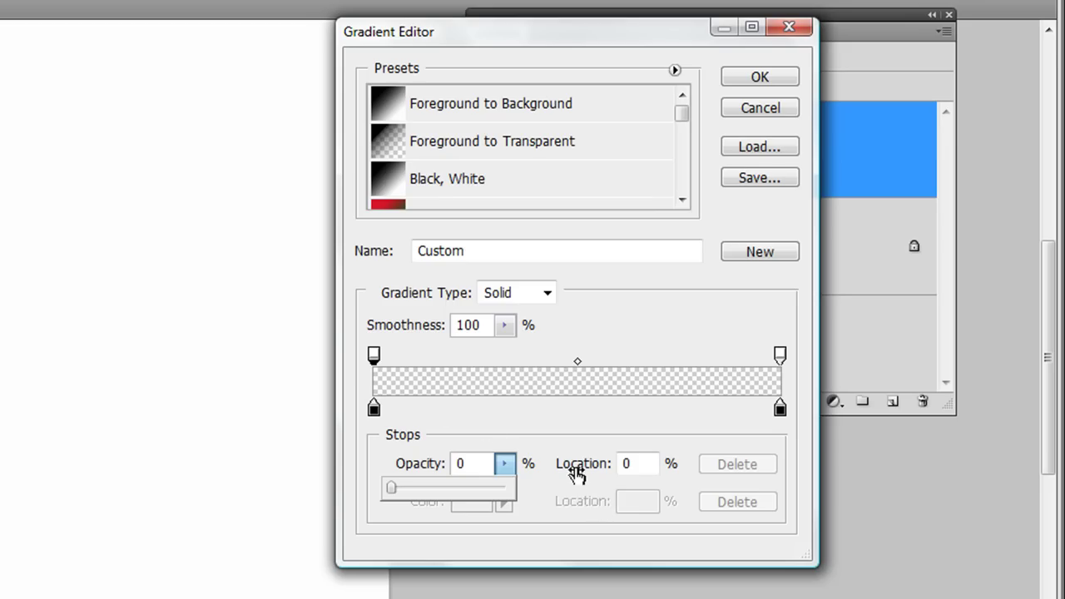
Add an opacity stop with 0% opacity near the gradient's start and set its location to 5%.
click(635, 464)
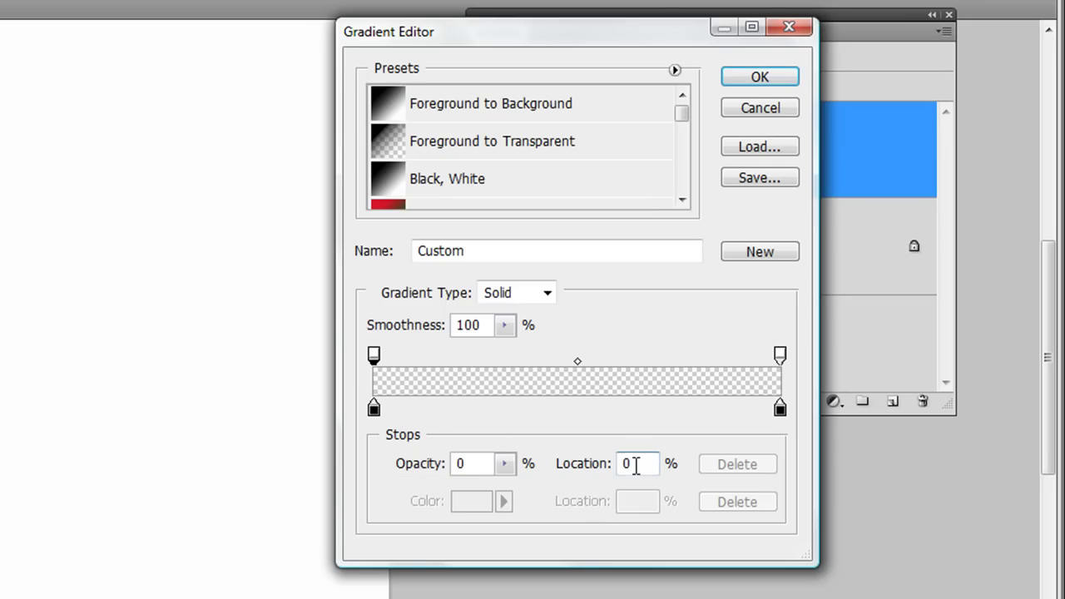
click(401, 360)
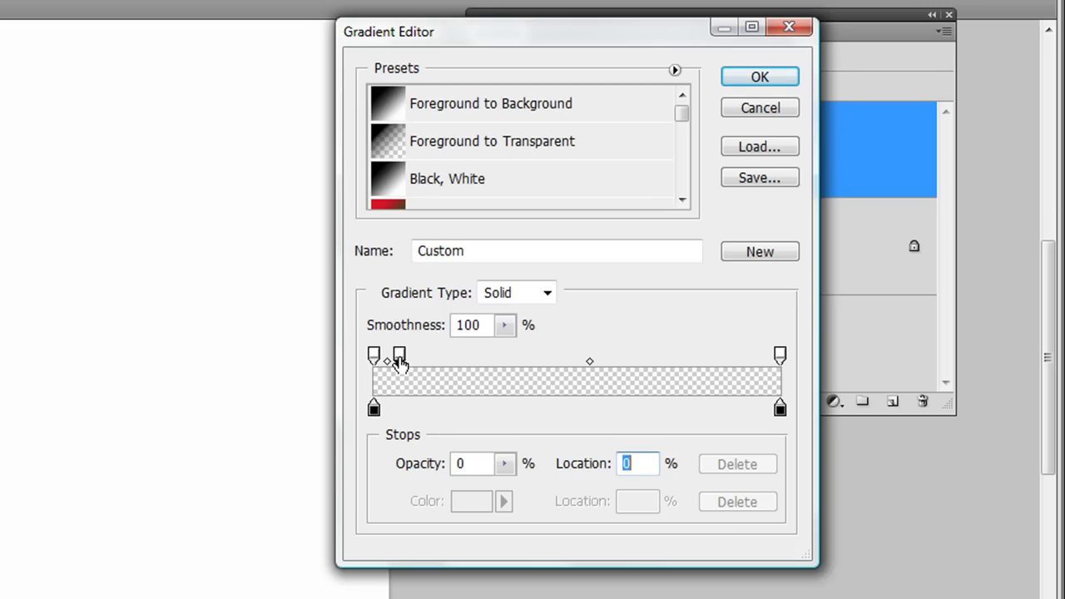
click(634, 464)
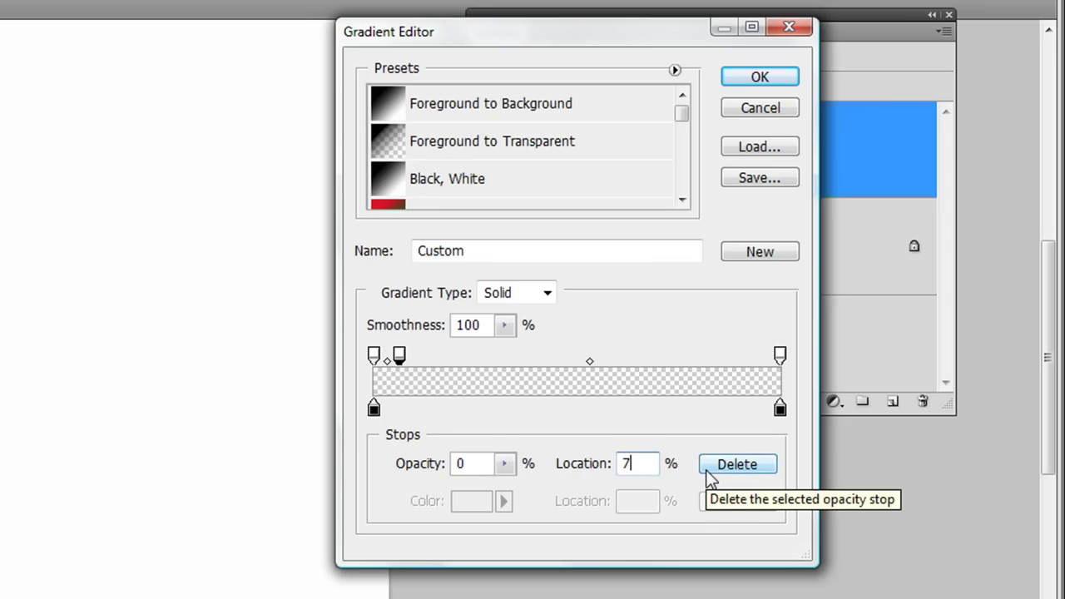
key(Down)
key(Down)
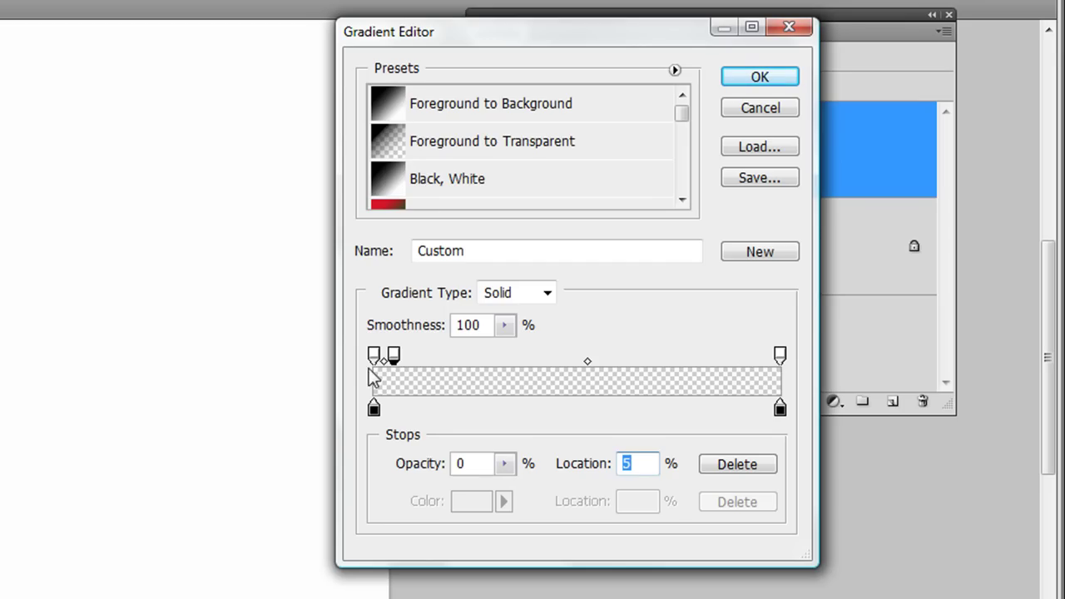
Add an opacity stop with 0% opacity near the gradient's end and set its location to 95%.
click(757, 360)
double_click(649, 461)
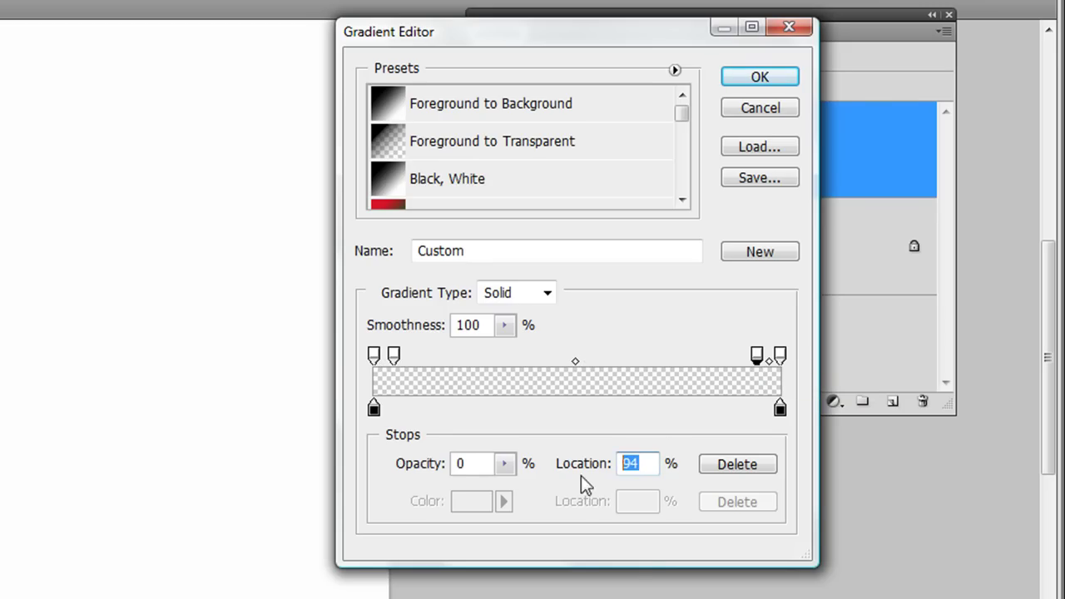
text(95)
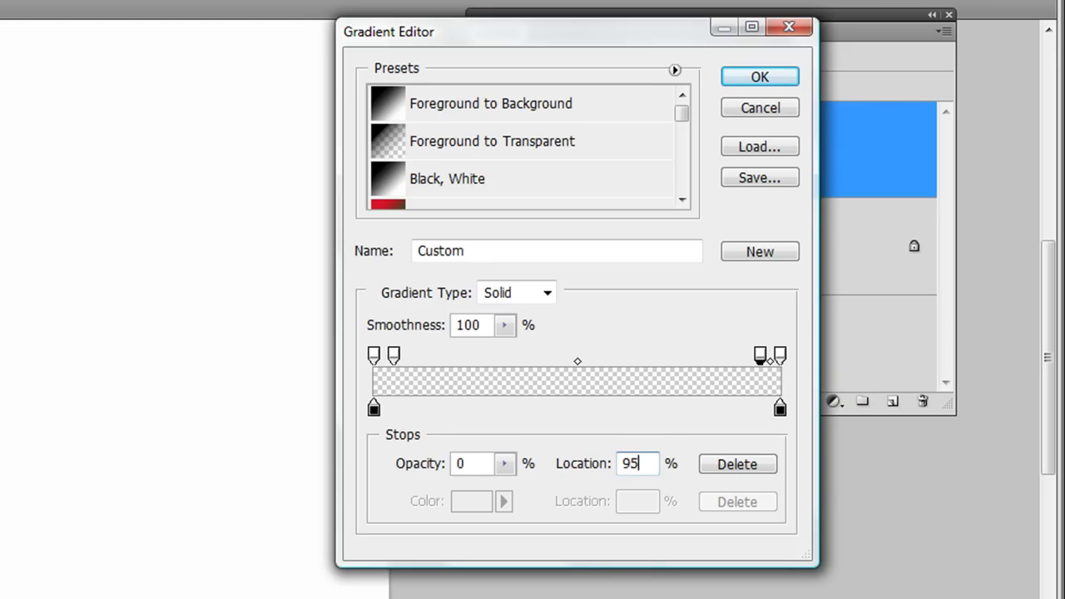
Add two 100% opacity stops and move them onto the transparent stops at 5% and 95% to create hard edges.
click(421, 359)
drag(503, 466, 647, 498)
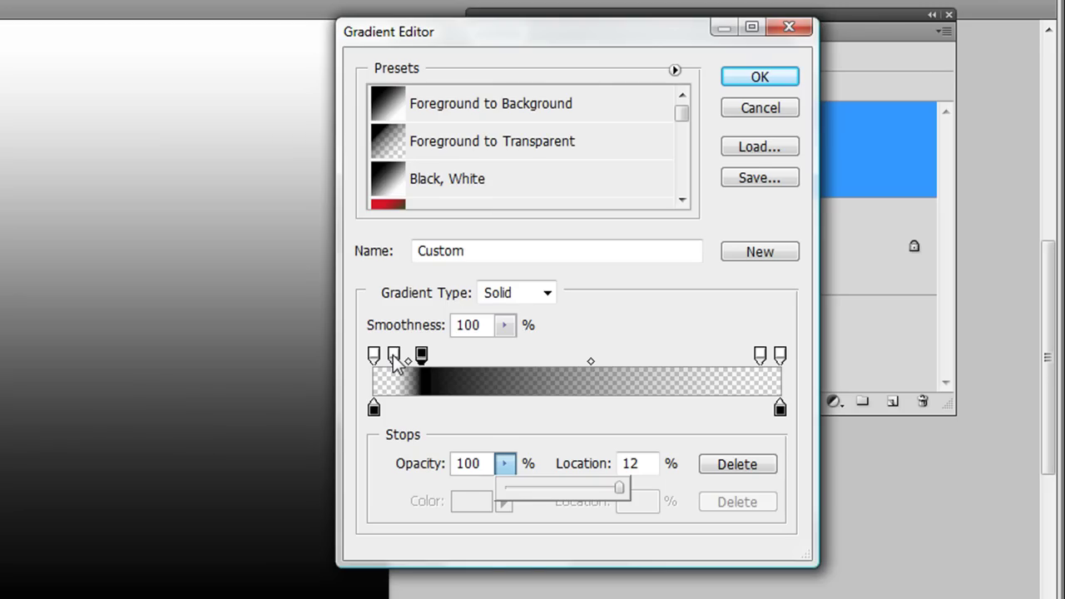
click(645, 463)
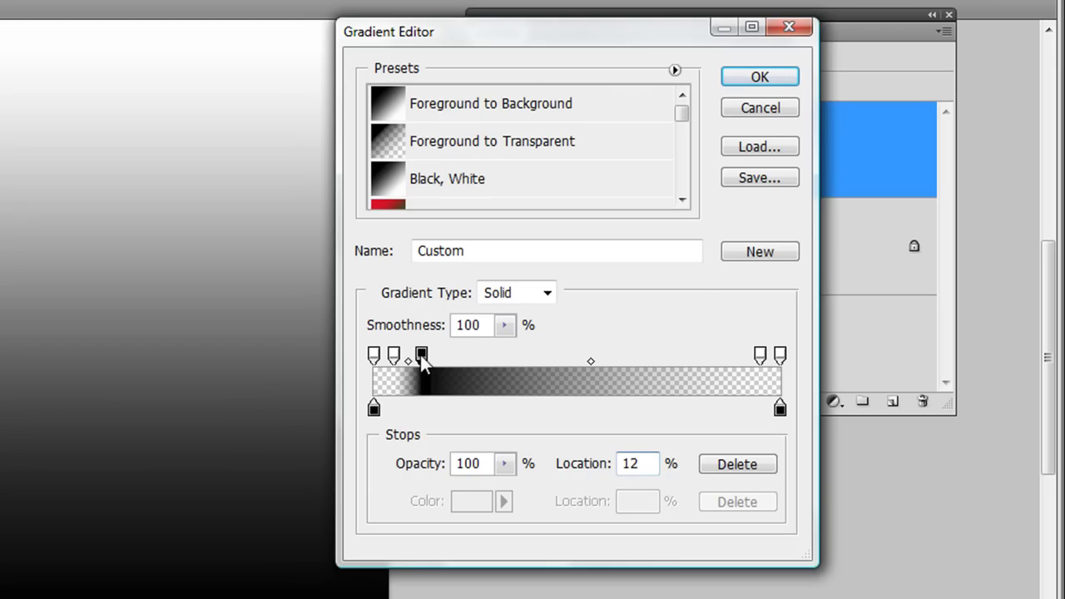
drag(420, 354, 395, 355)
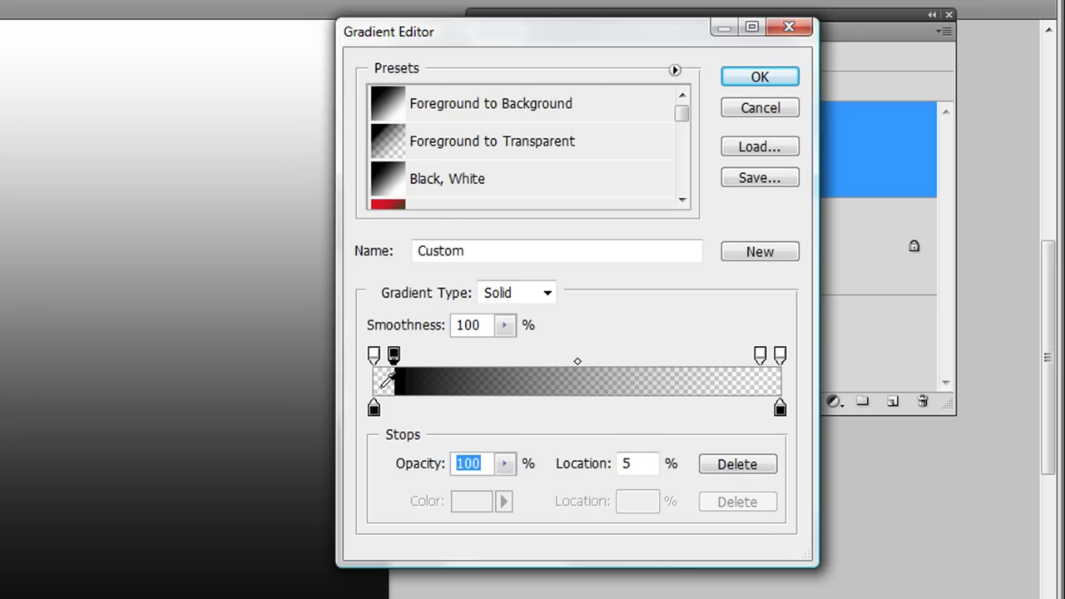
click(736, 363)
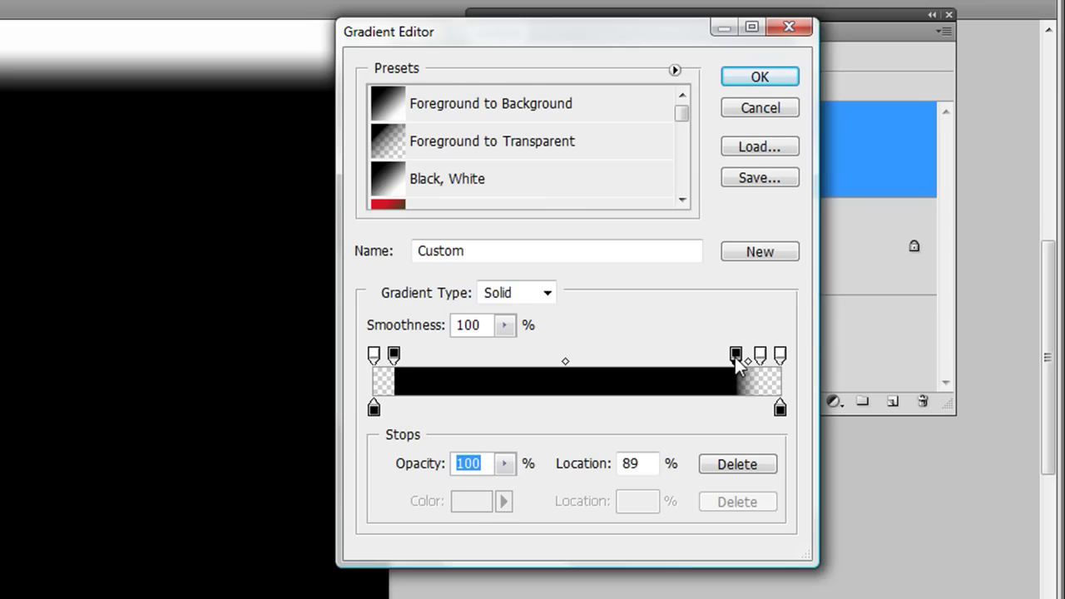
drag(737, 358, 762, 359)
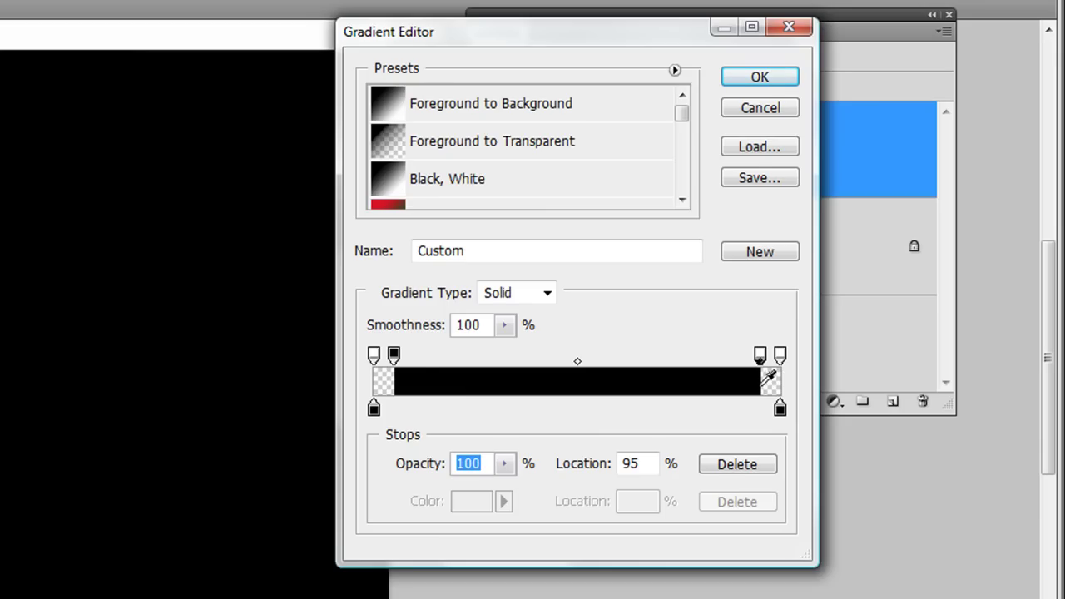
Add another 100% opacity stop and set its location to 15%.
click(431, 356)
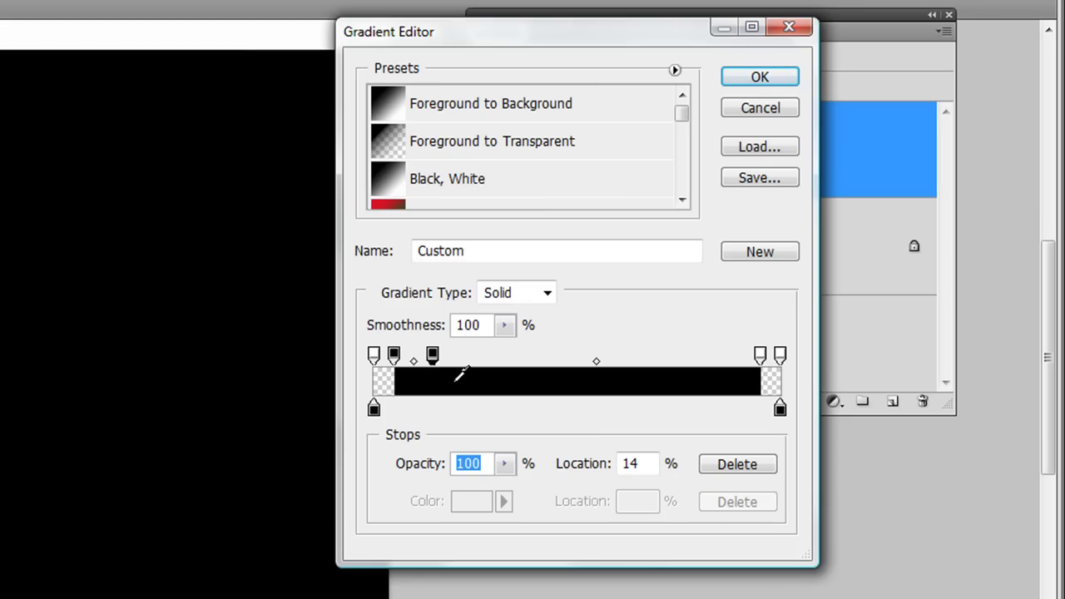
drag(630, 466, 638, 463)
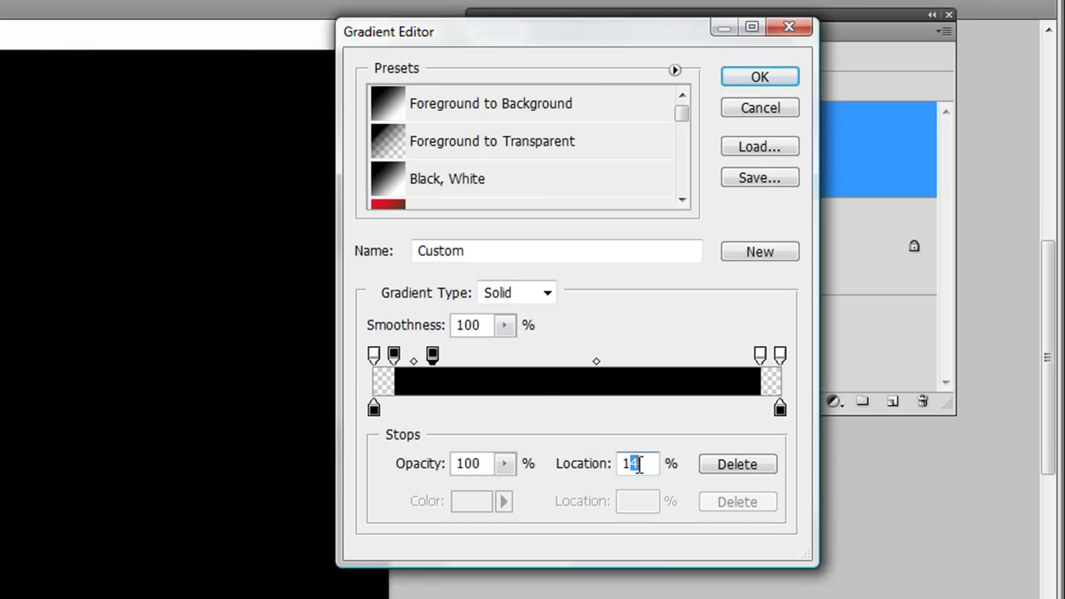
text(5)
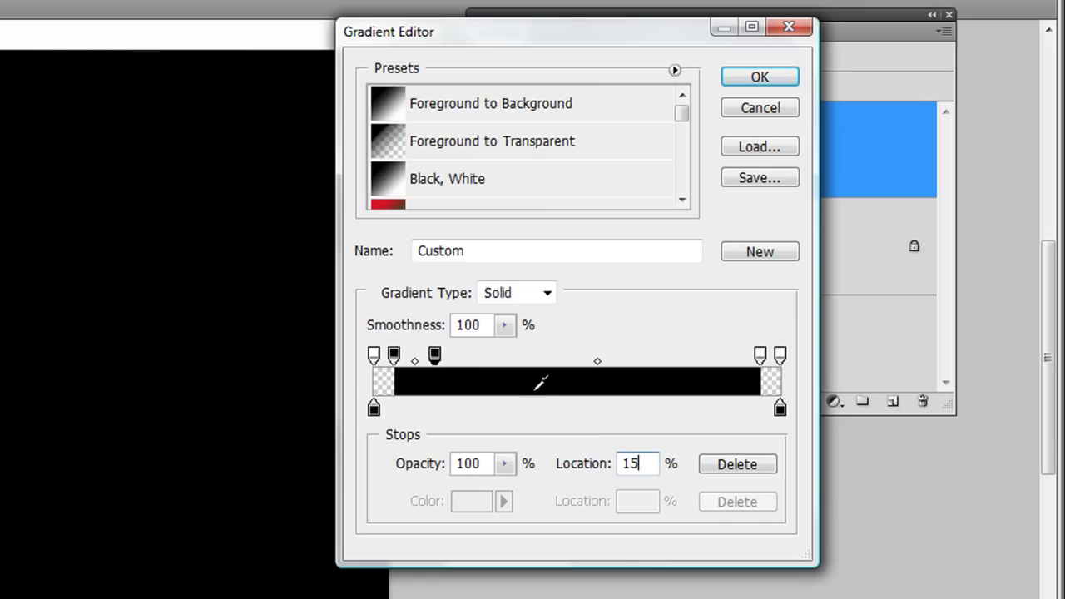
Add an opacity stop with 0% opacity and move it onto the 100% stop at 15% to create a hard edge.
click(460, 358)
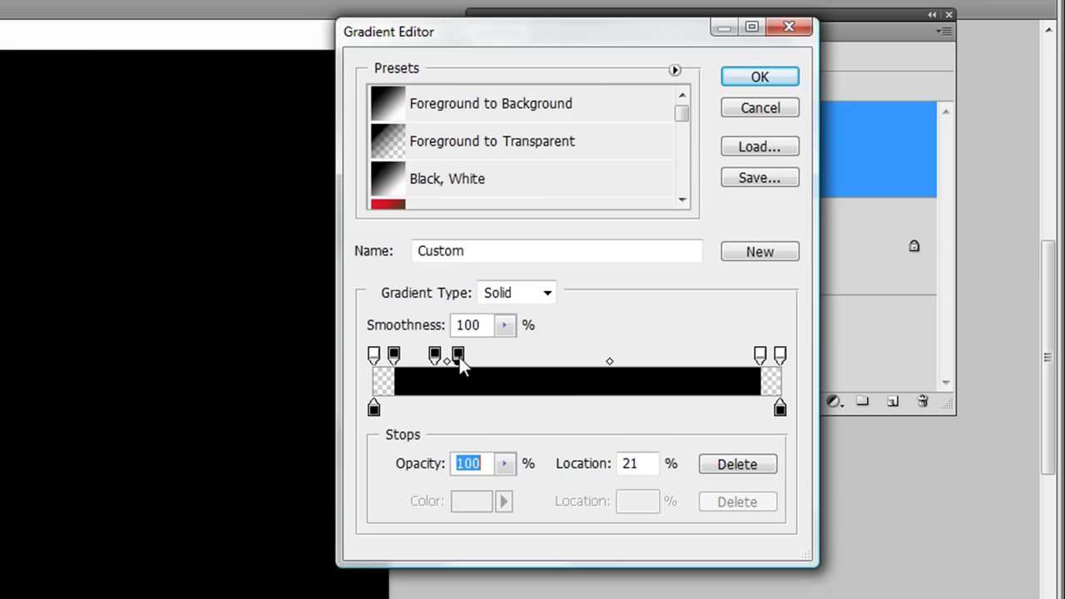
click(504, 465)
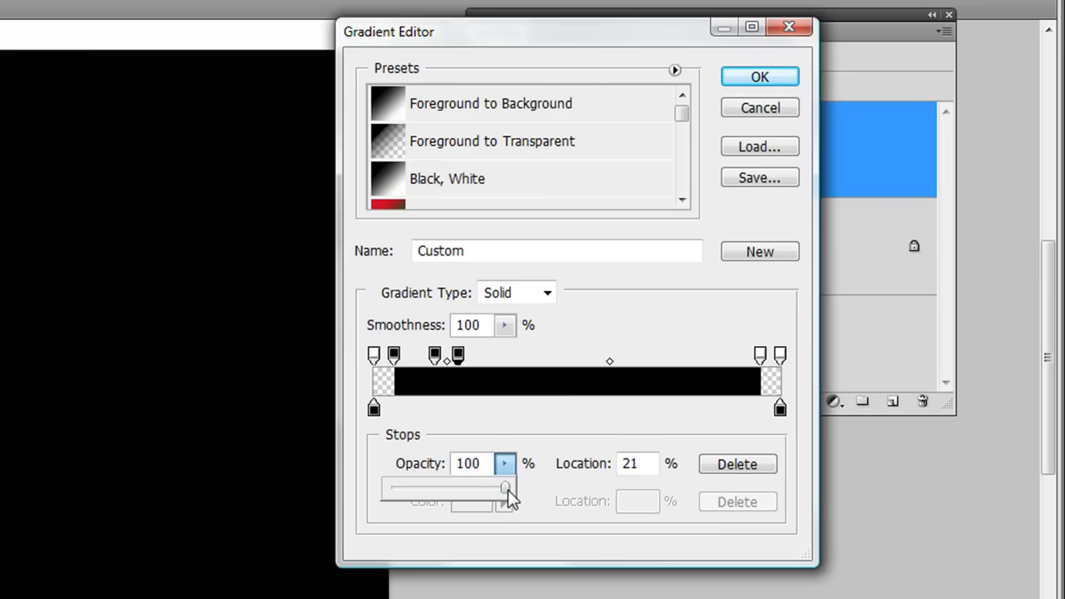
drag(507, 489, 377, 489)
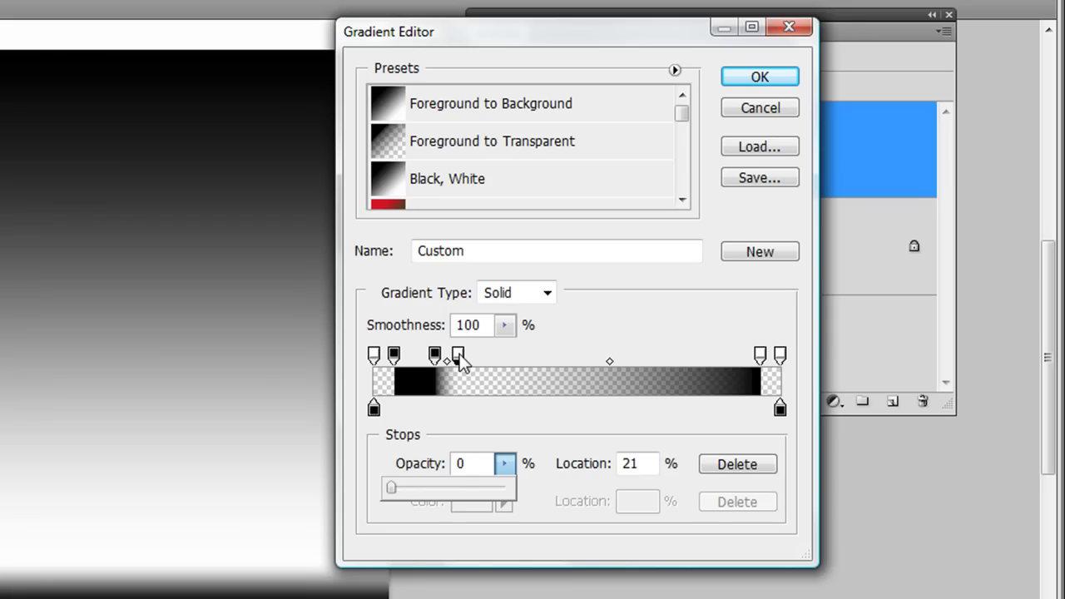
click(460, 354)
drag(460, 354, 435, 358)
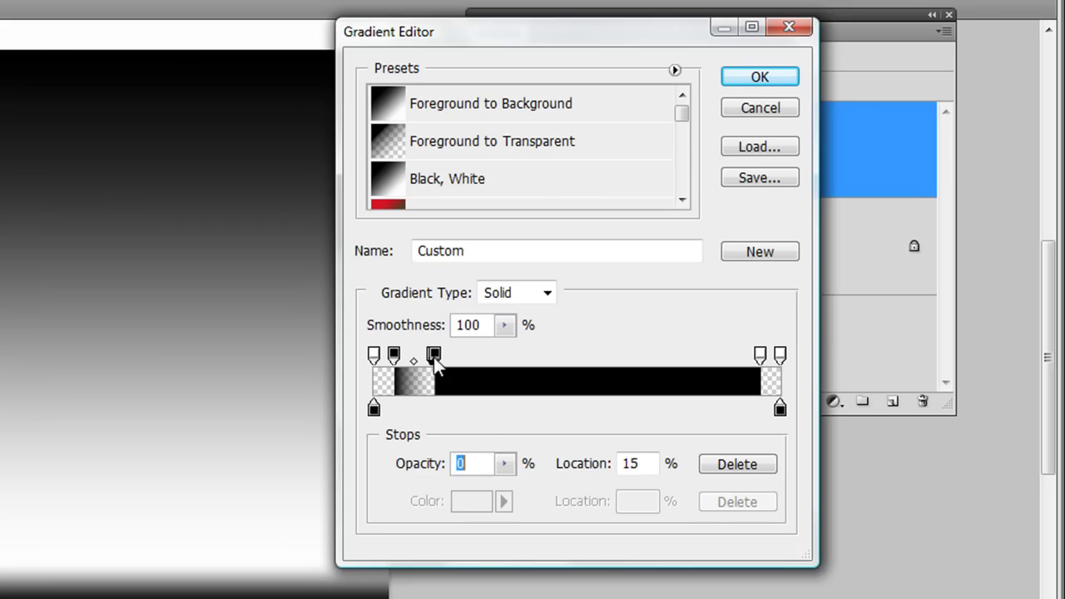
click(434, 357)
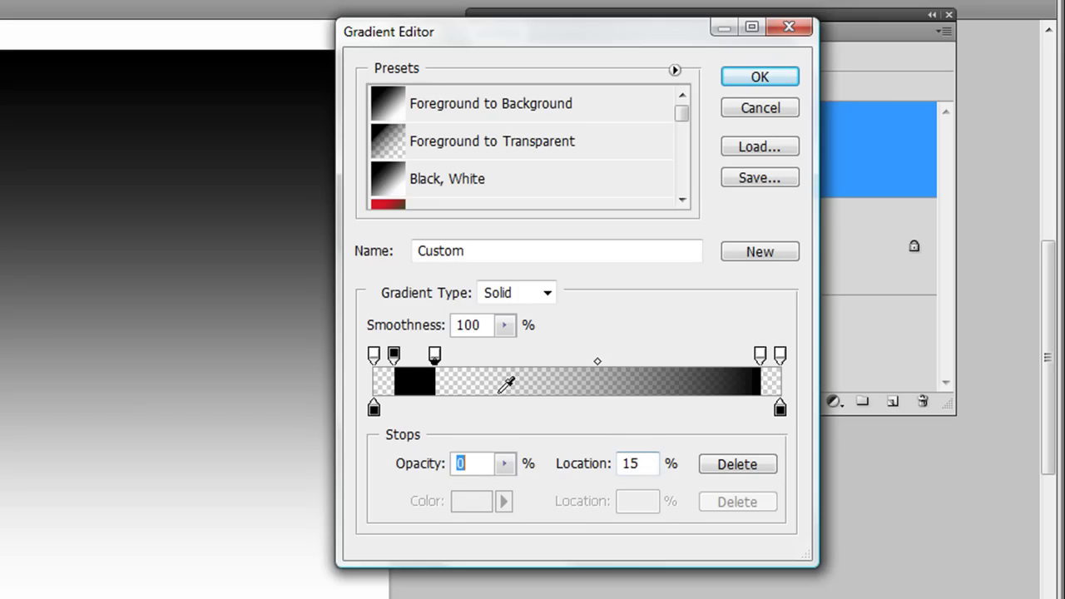
click(434, 357)
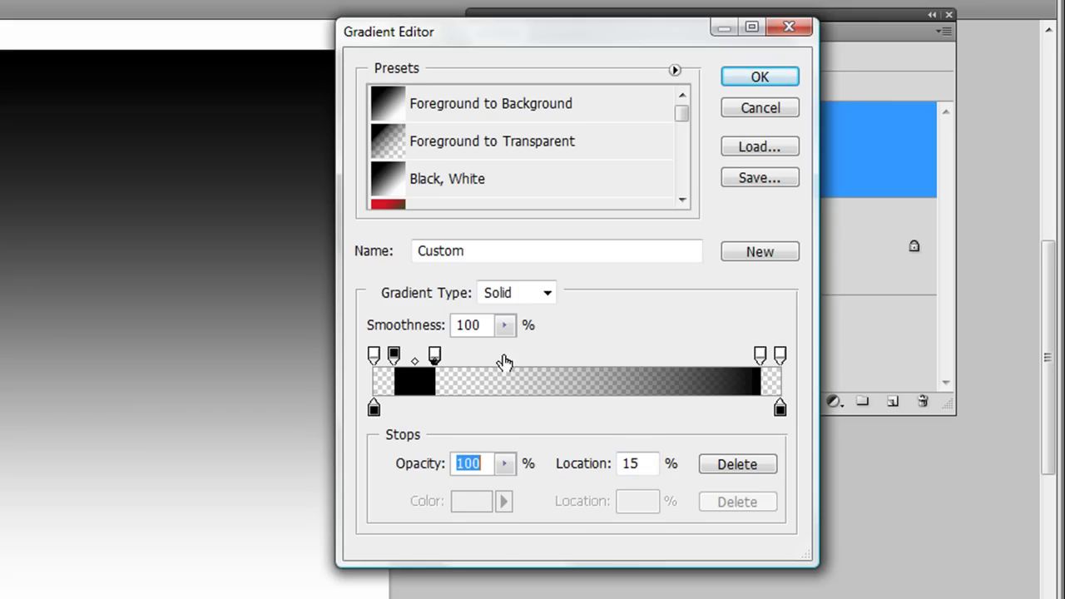
Add a 100% opacity stop at 85%, then add a 0% opacity stop and move it onto the same location.
click(722, 357)
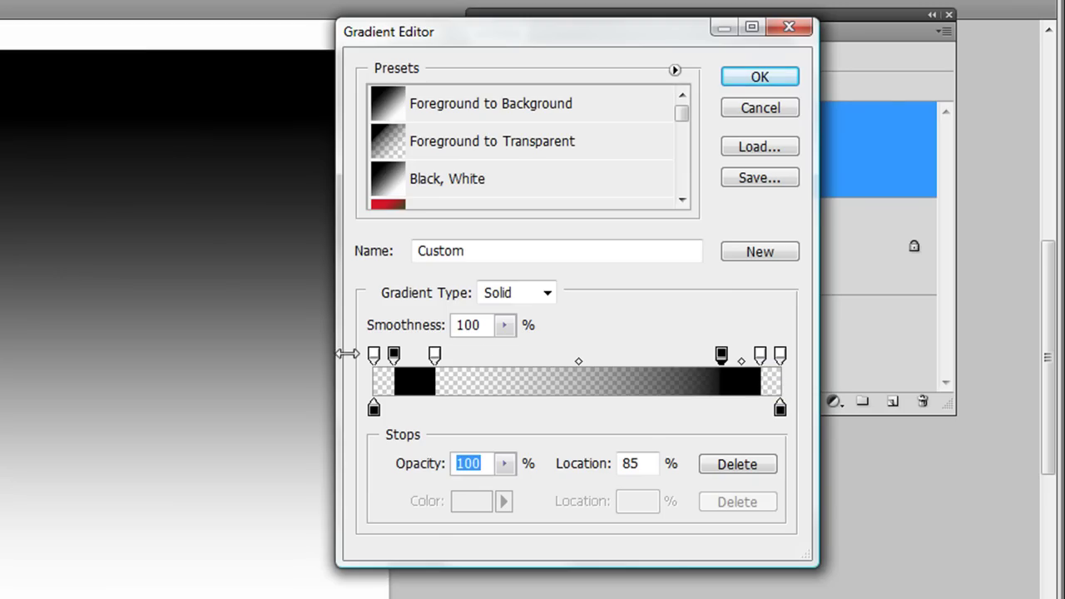
click(779, 356)
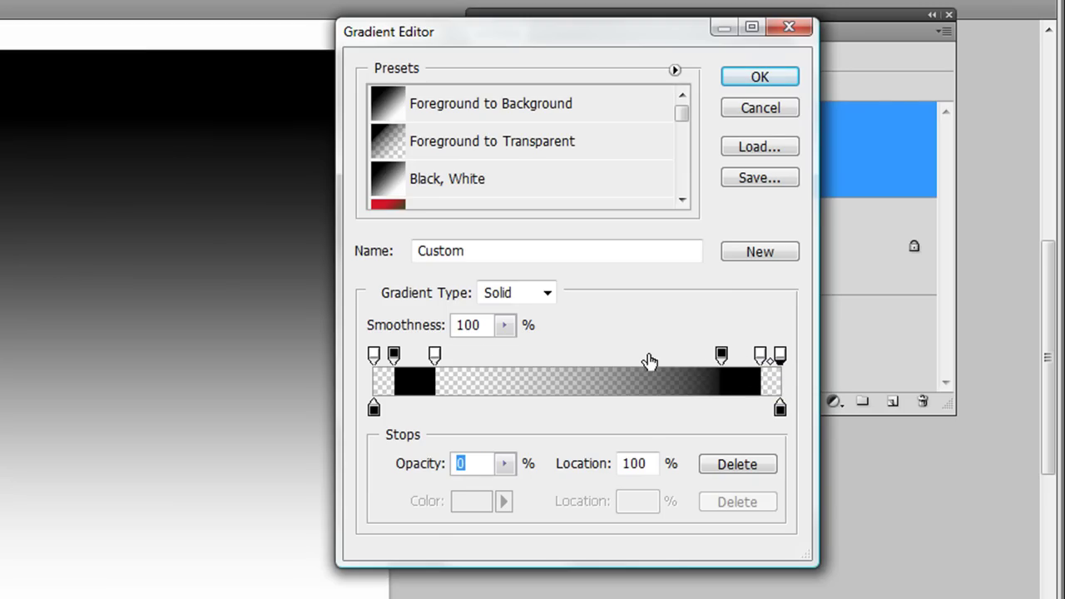
click(696, 356)
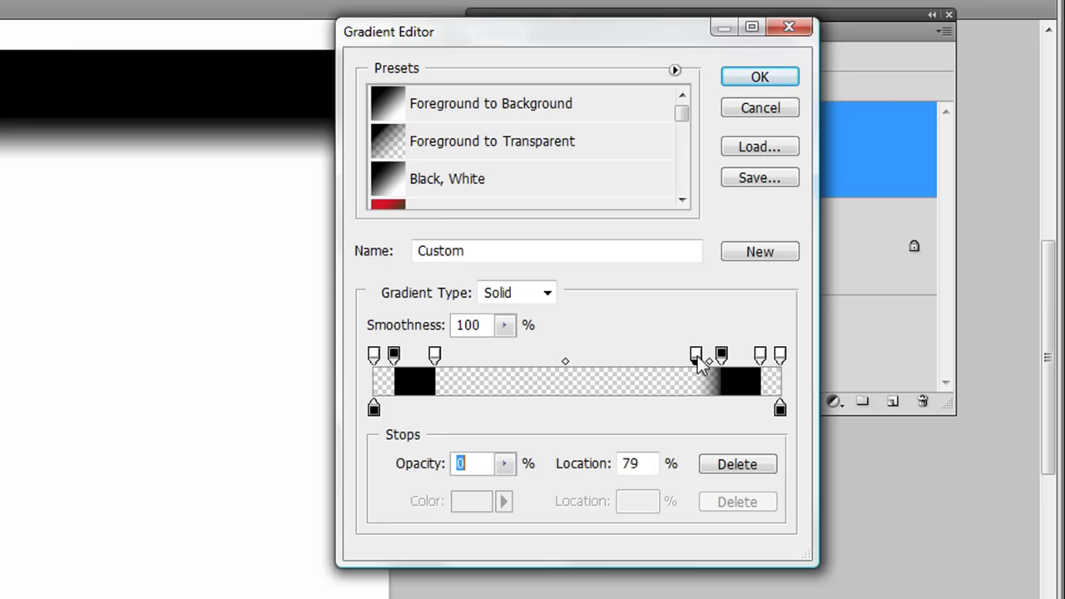
drag(696, 359, 724, 367)
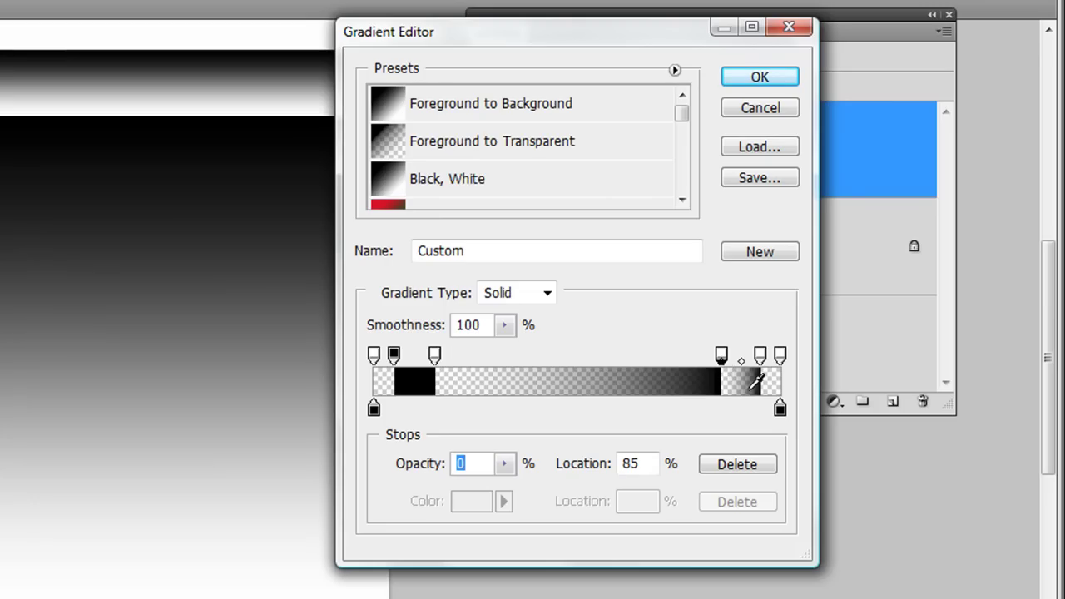
Reorder the stacked 100% and 0% opacity stops at 85% so the middle is transparent and the black stripe has a hard edge.
text(100)
key(Return)
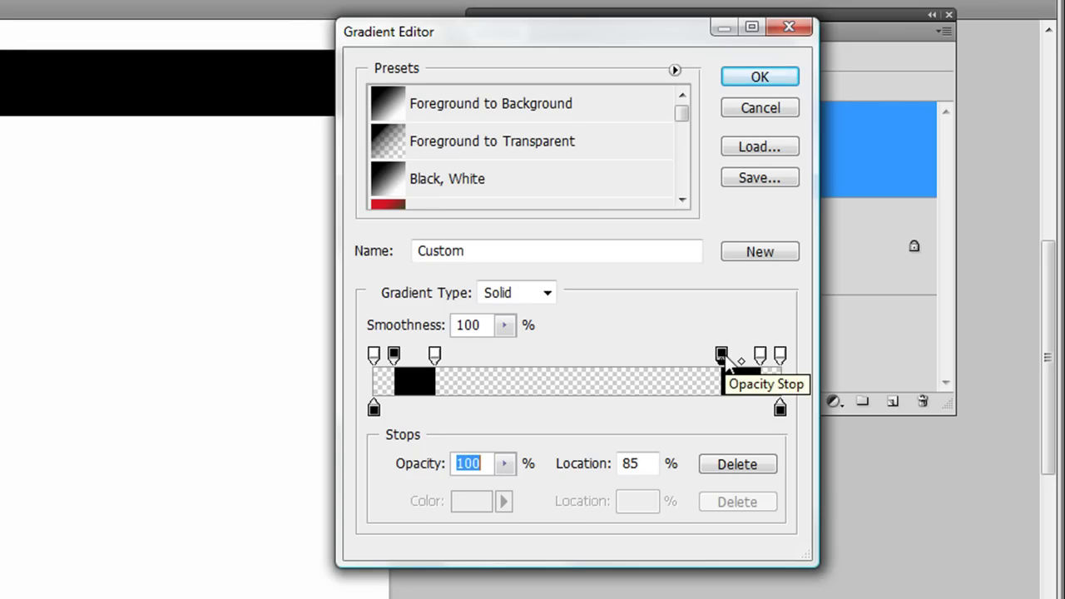
text(0)
key(Return)
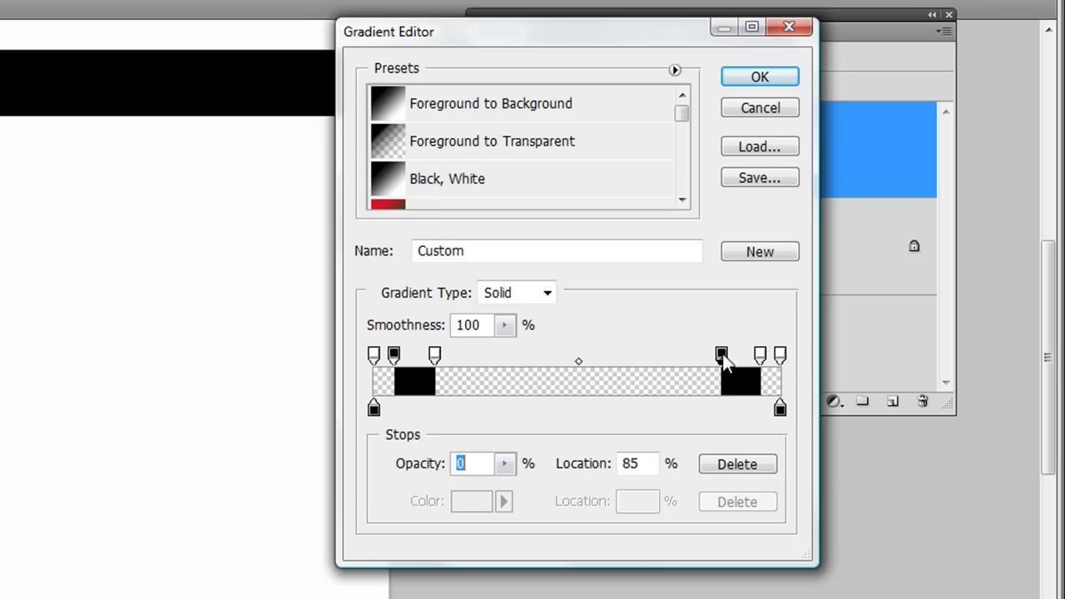
text(100)
key(Return)
text(0)
key(Return)
text(100)
key(Return)
Add a 100% opacity stop at 25% and stack a 0% opacity stop onto it, transparent on the side facing 15%.
click(471, 366)
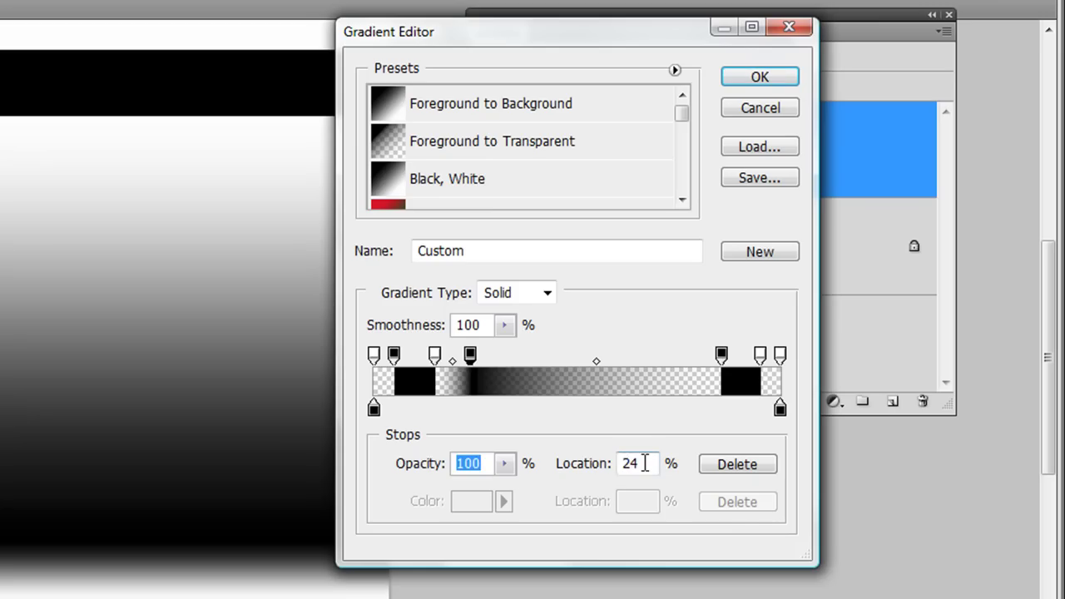
double_click(645, 463)
text(25)
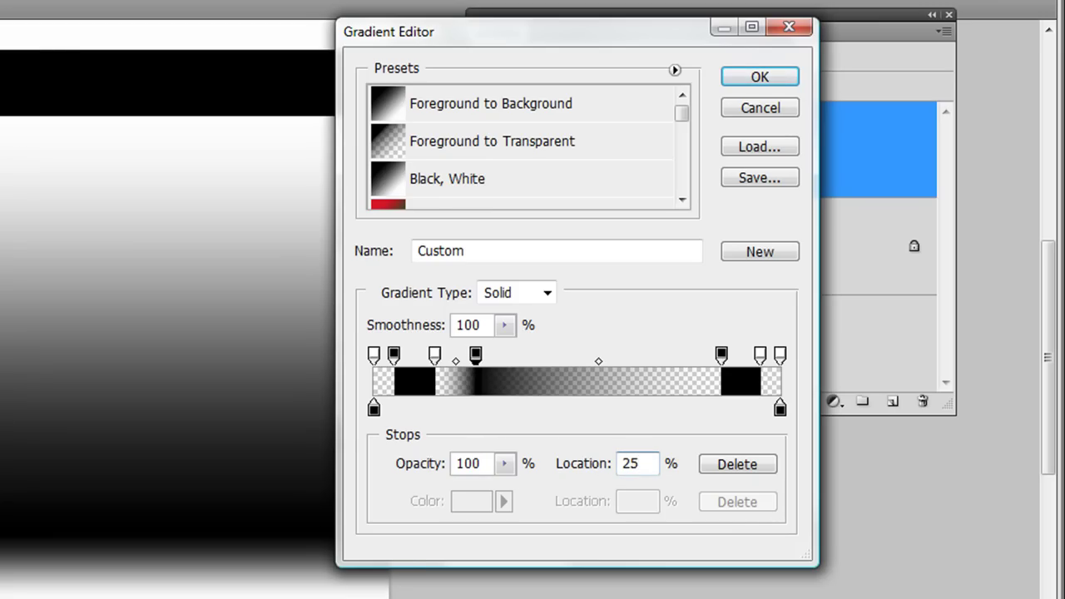
click(373, 357)
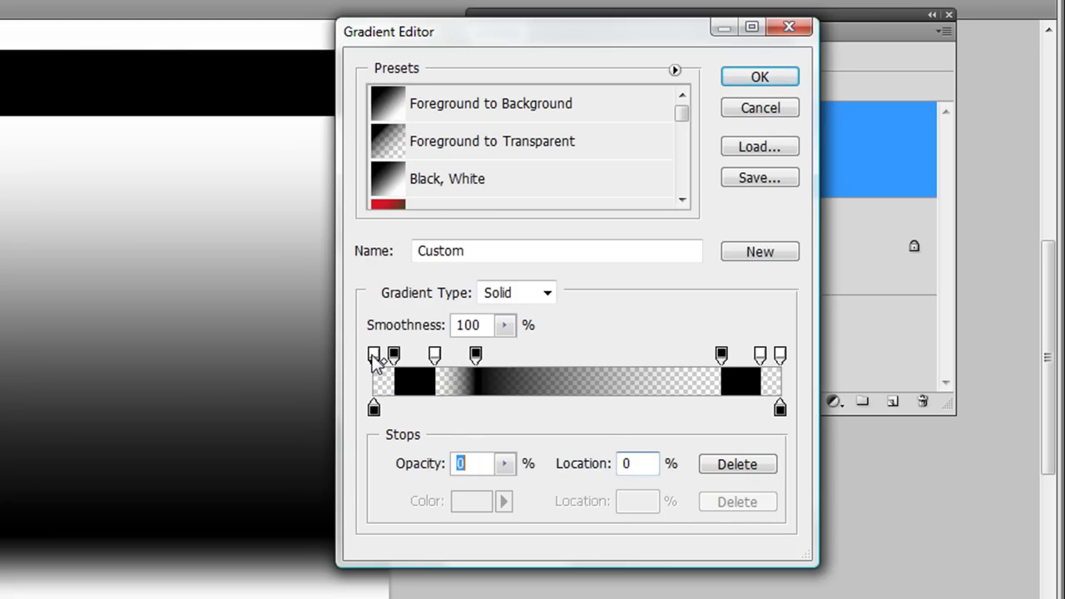
click(510, 358)
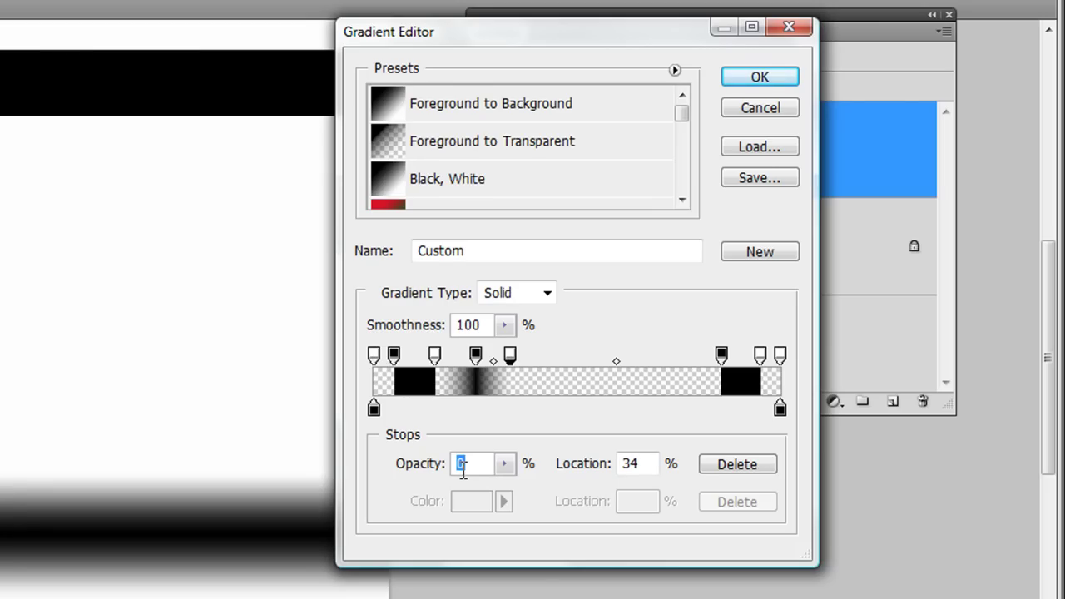
drag(508, 358, 477, 356)
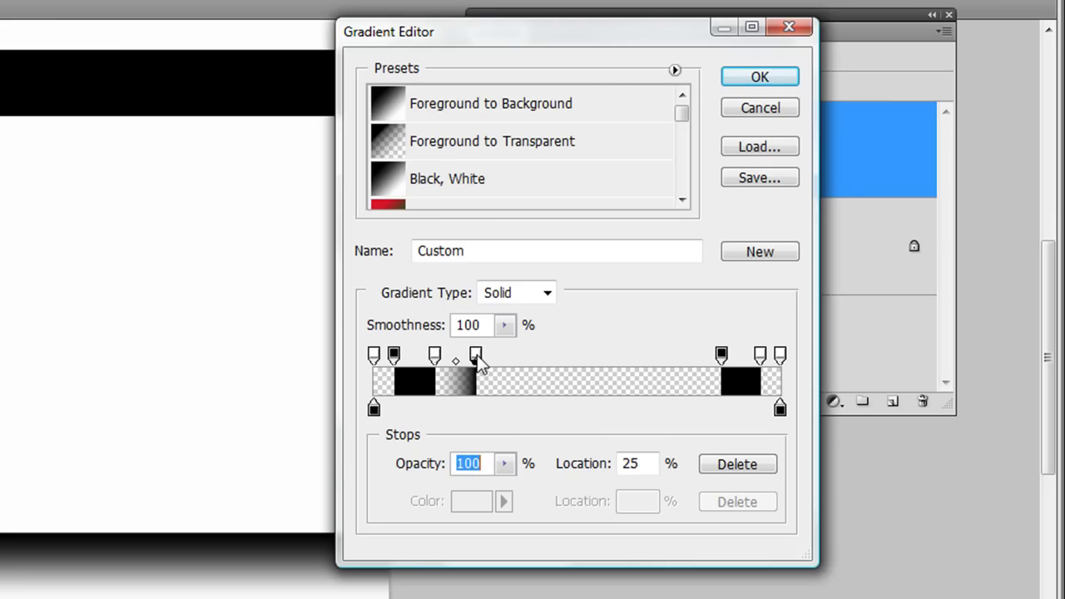
drag(477, 354, 476, 354)
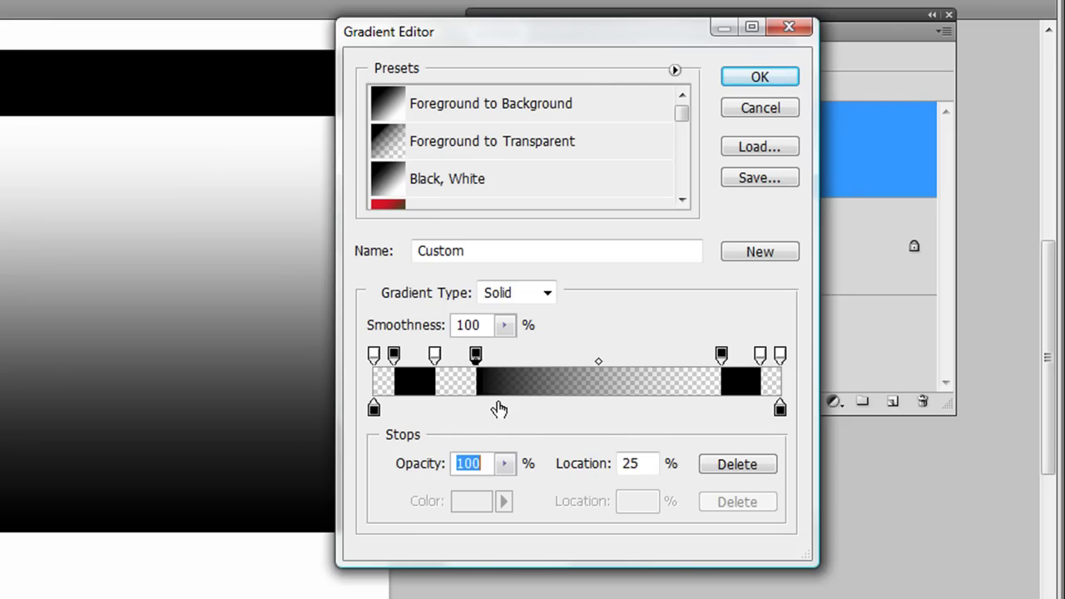
Add a 100% opacity stop at 73% and stack a 0% opacity stop onto it to create a hard edge.
click(670, 363)
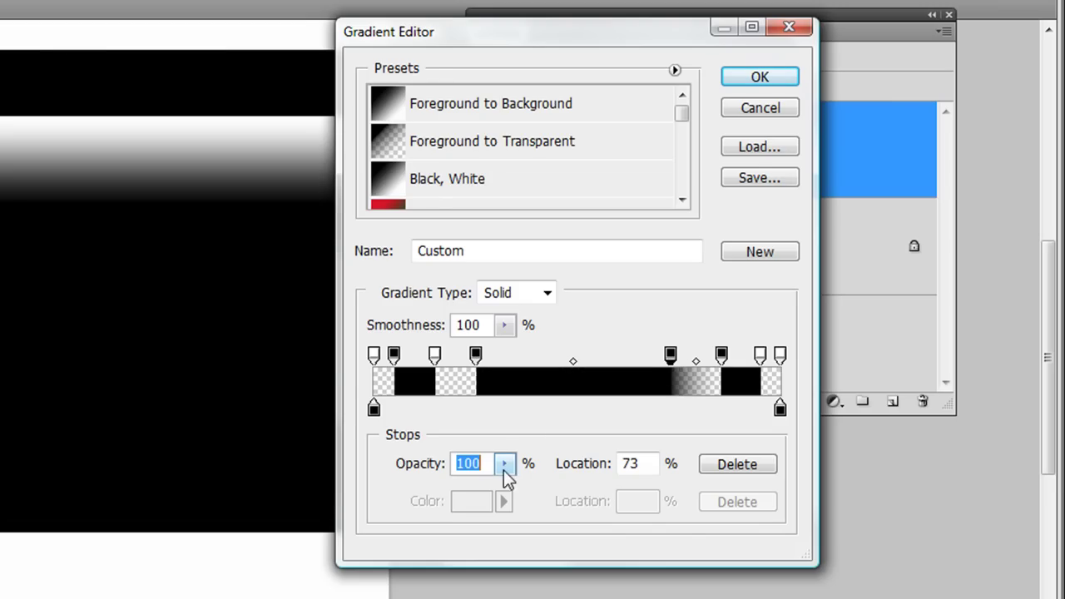
click(635, 369)
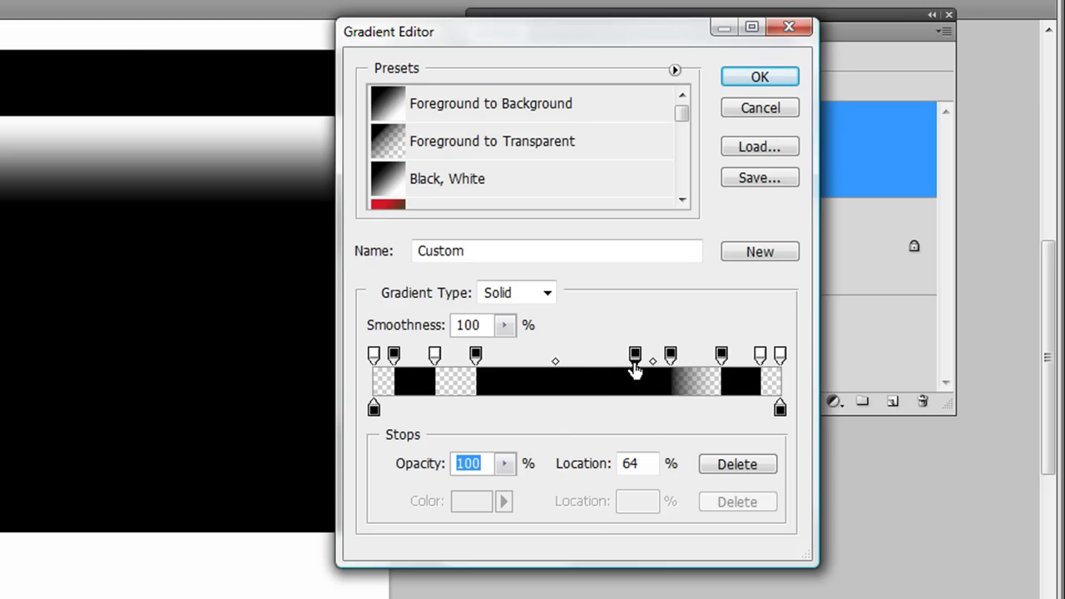
click(504, 464)
drag(504, 488, 369, 487)
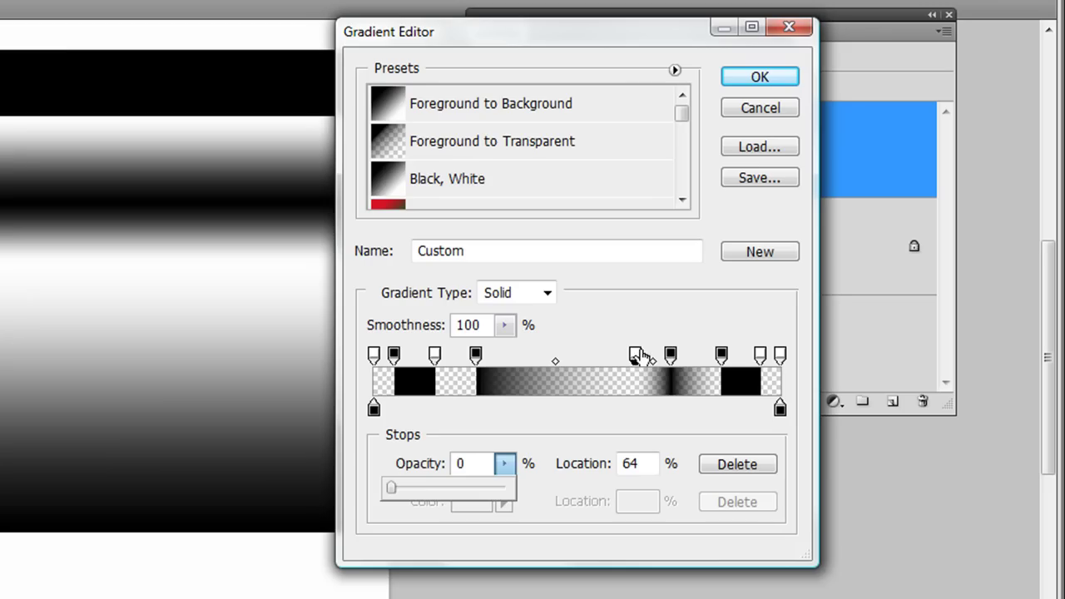
drag(637, 358, 670, 356)
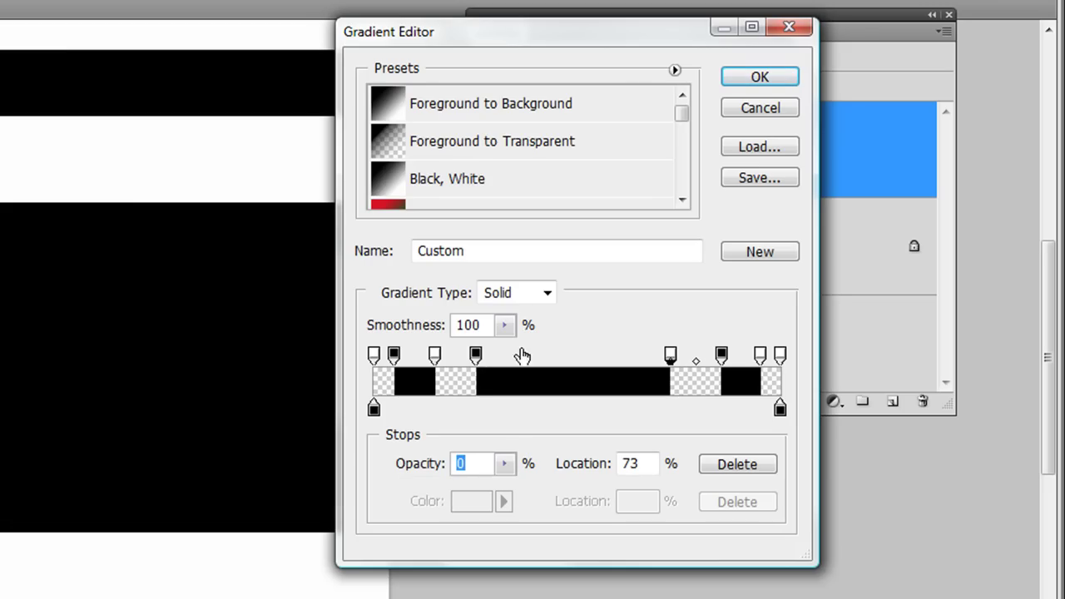
Add a 0% opacity stop at 35% and stack a 100% opacity stop onto it to close the second black stripe.
click(524, 358)
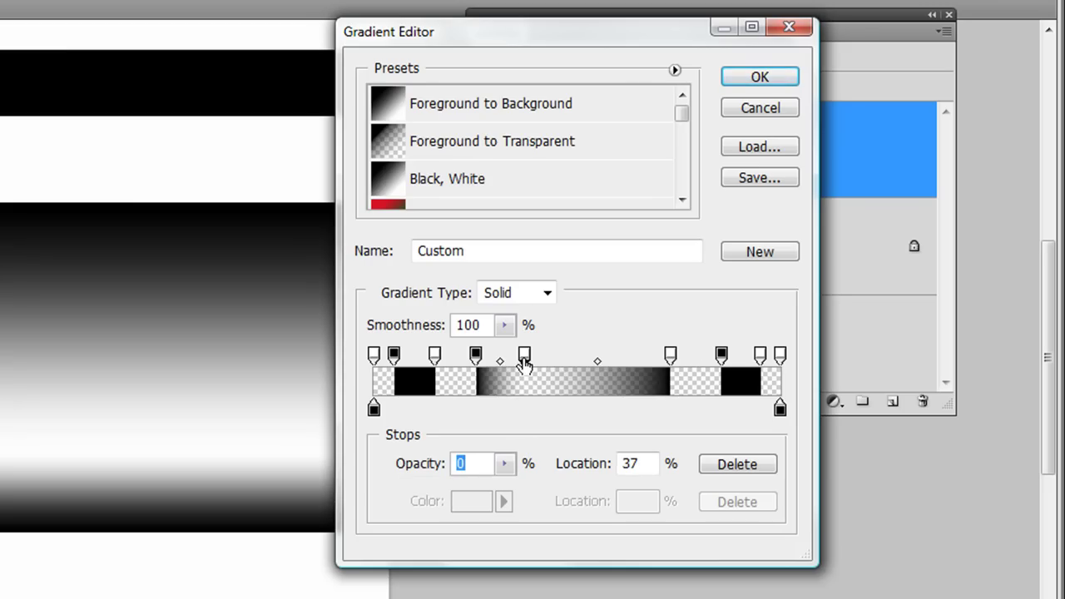
double_click(644, 463)
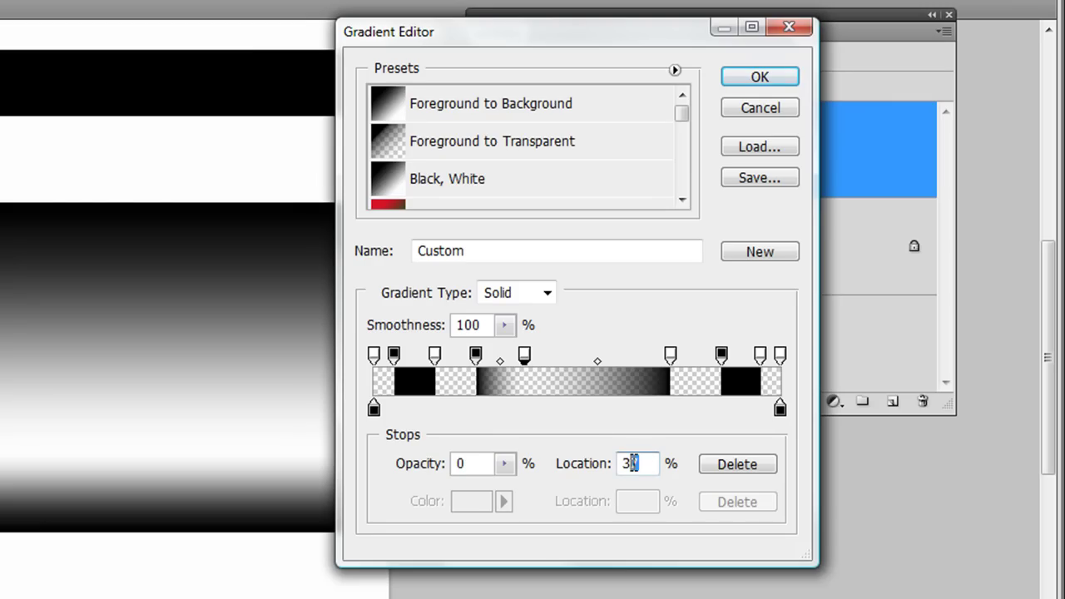
text(35)
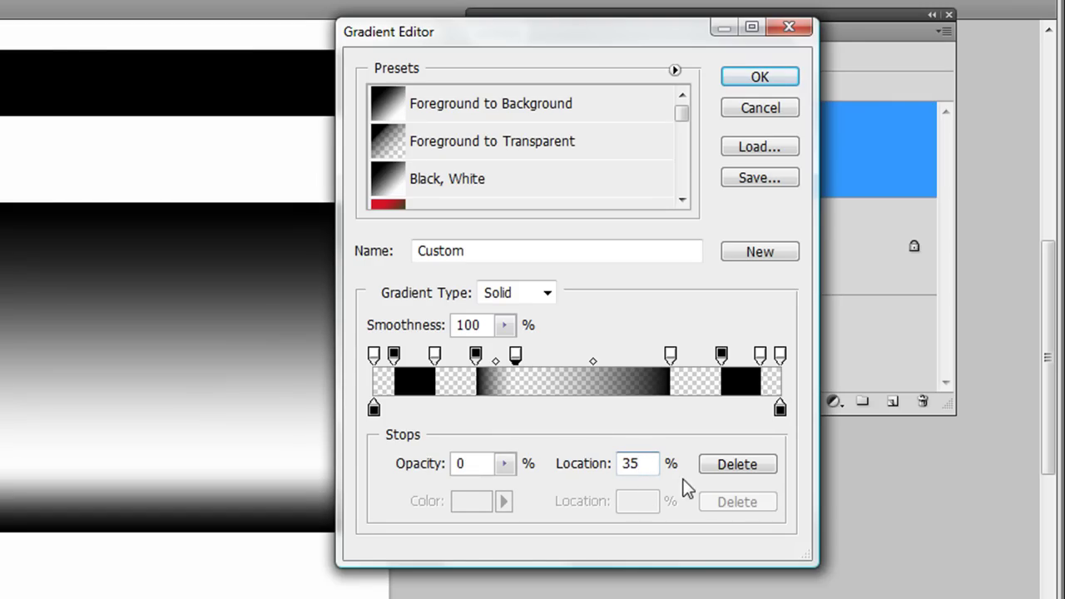
click(547, 358)
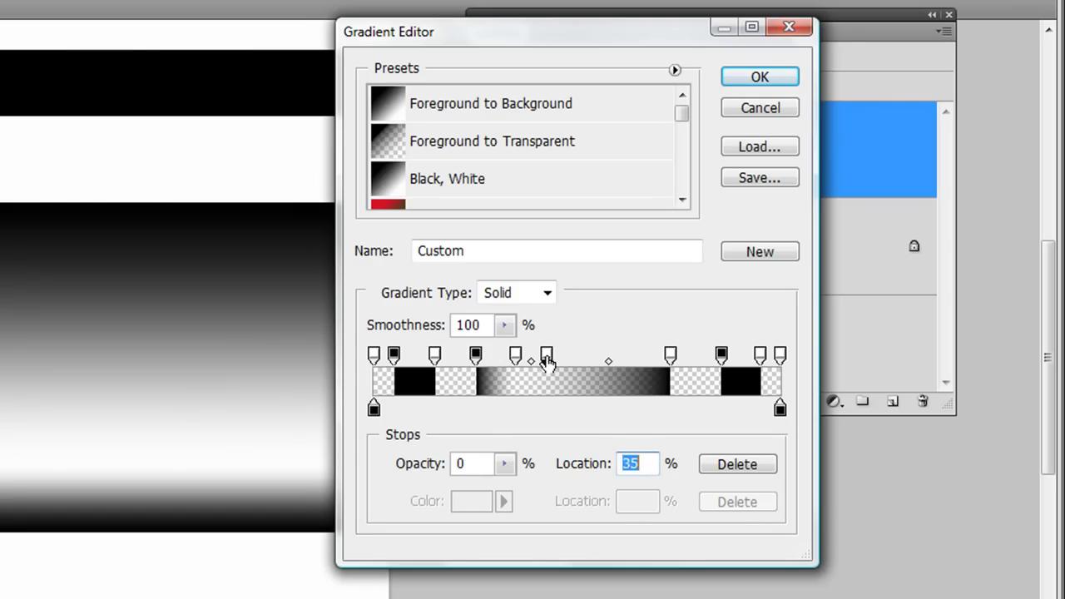
click(504, 468)
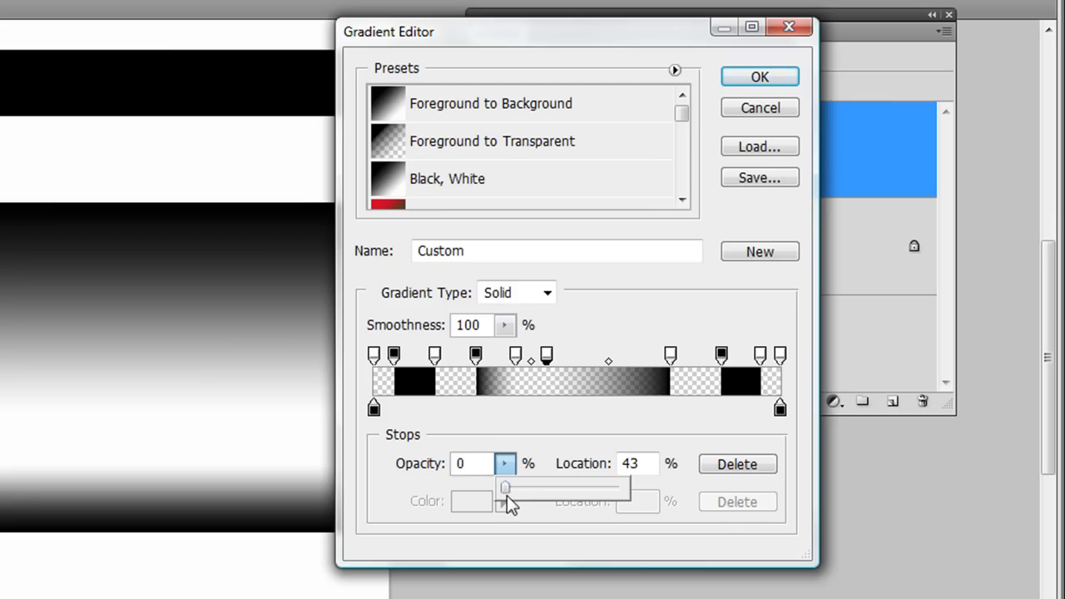
drag(505, 491, 618, 489)
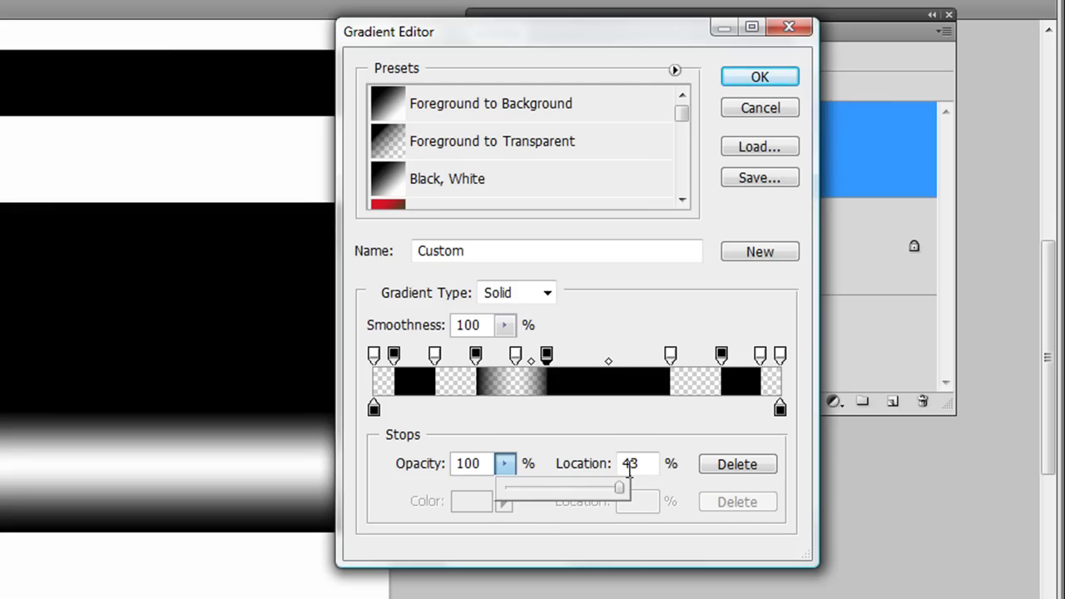
click(546, 356)
drag(546, 356, 518, 362)
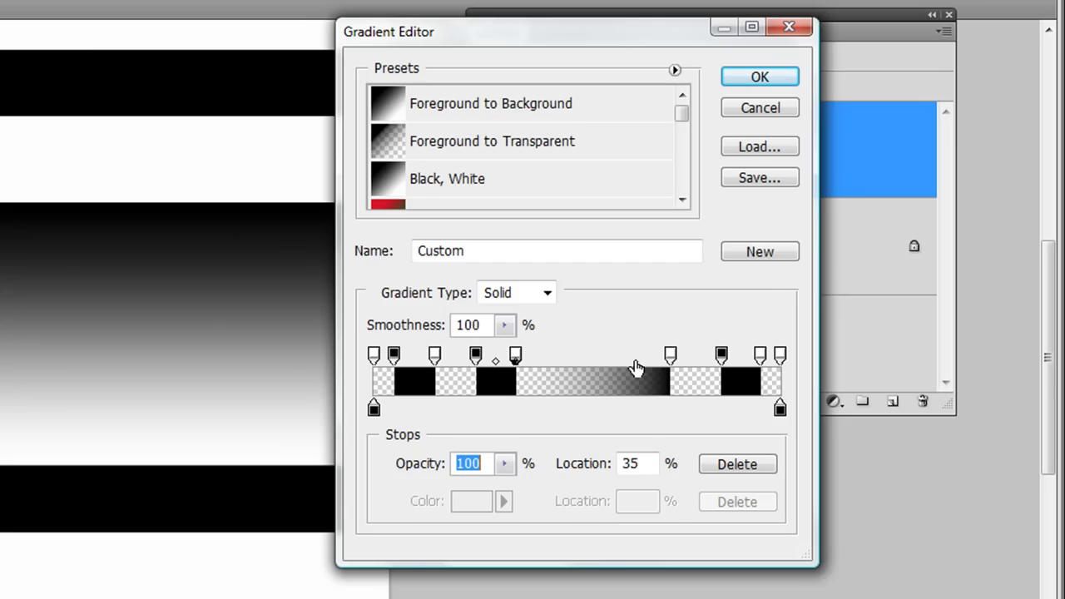
Add a 100% opacity stop at 65% and move the stacked stops from 73% to 75%.
click(631, 359)
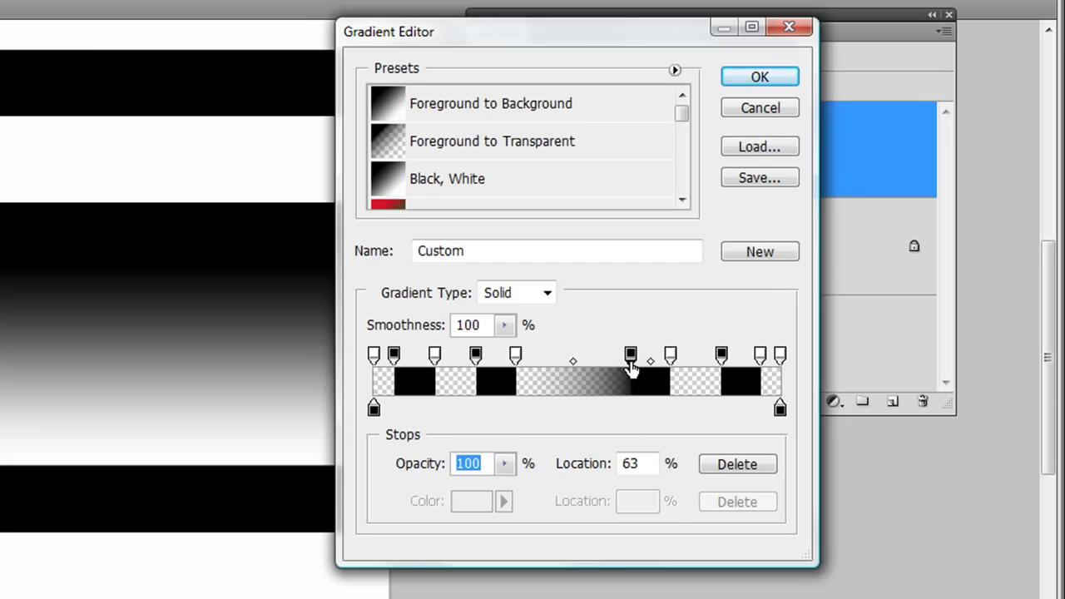
drag(632, 357, 640, 360)
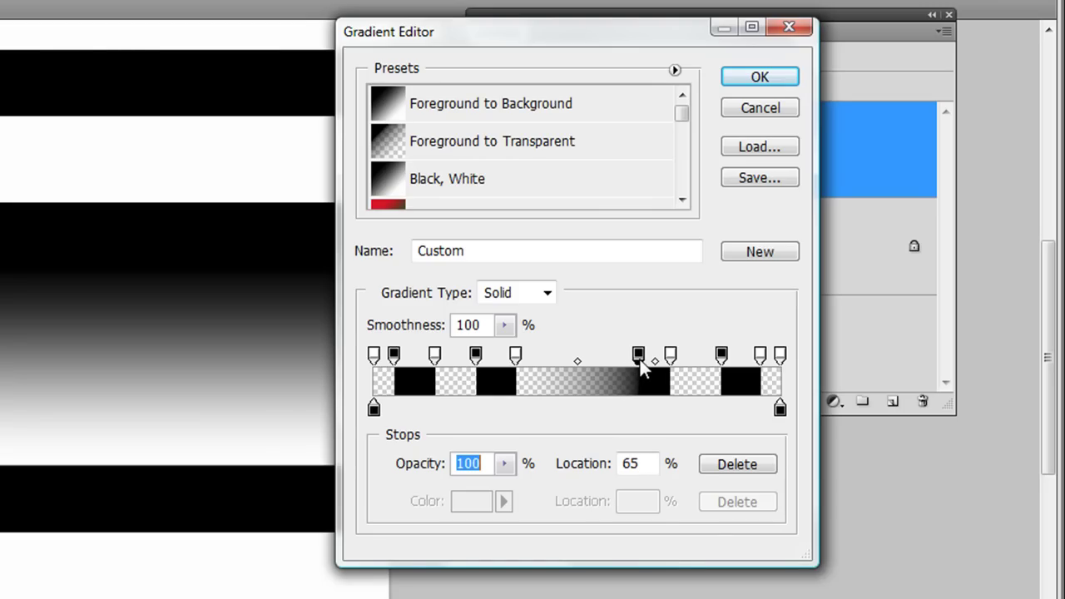
click(670, 357)
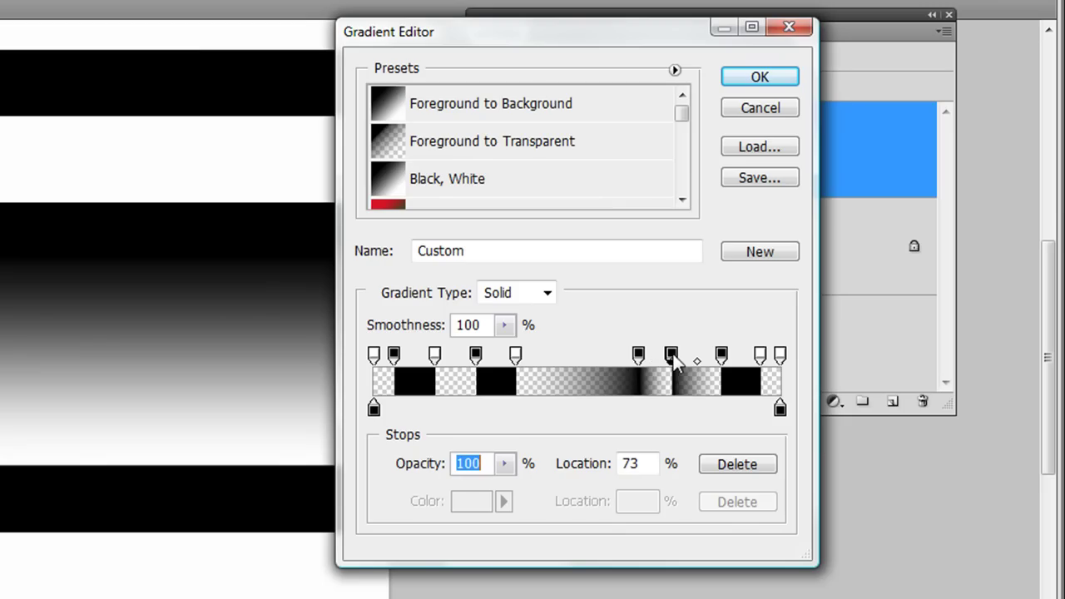
mouse_move(670, 357)
mouse_down()
mouse_move(685, 357)
mouse_move(682, 367)
mouse_up()
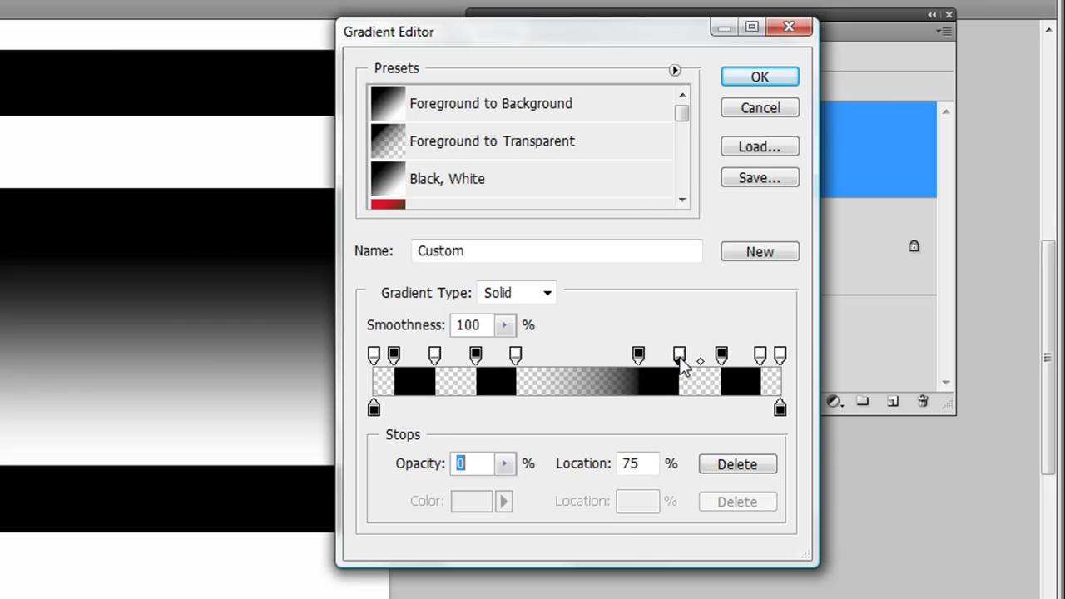
Add a 0% opacity stop between 35% and 65%, and stack it onto the 100% stop at 65% for a hard edge.
click(638, 355)
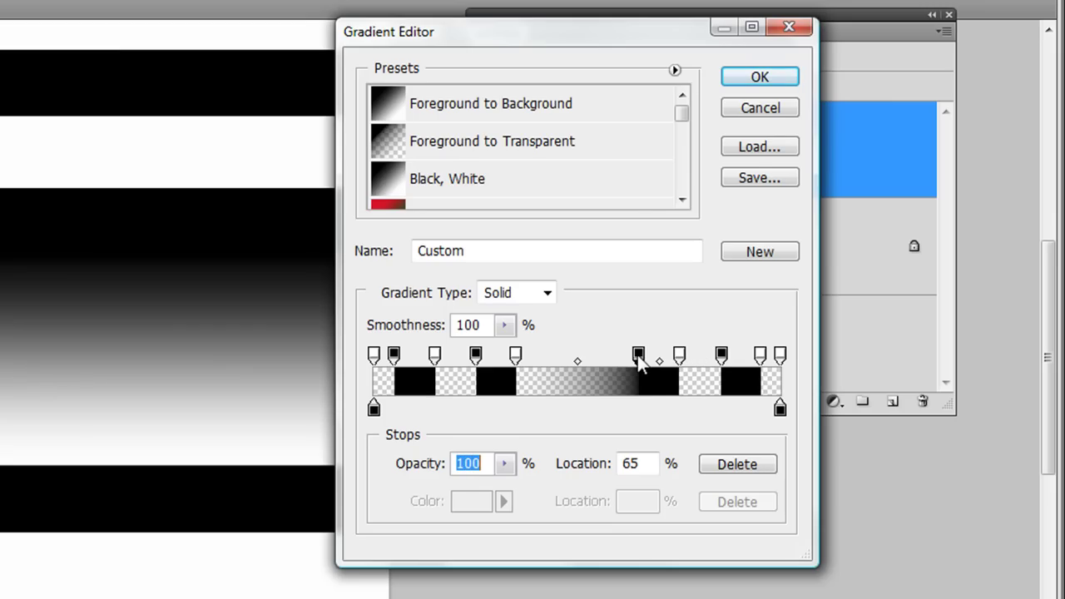
click(782, 357)
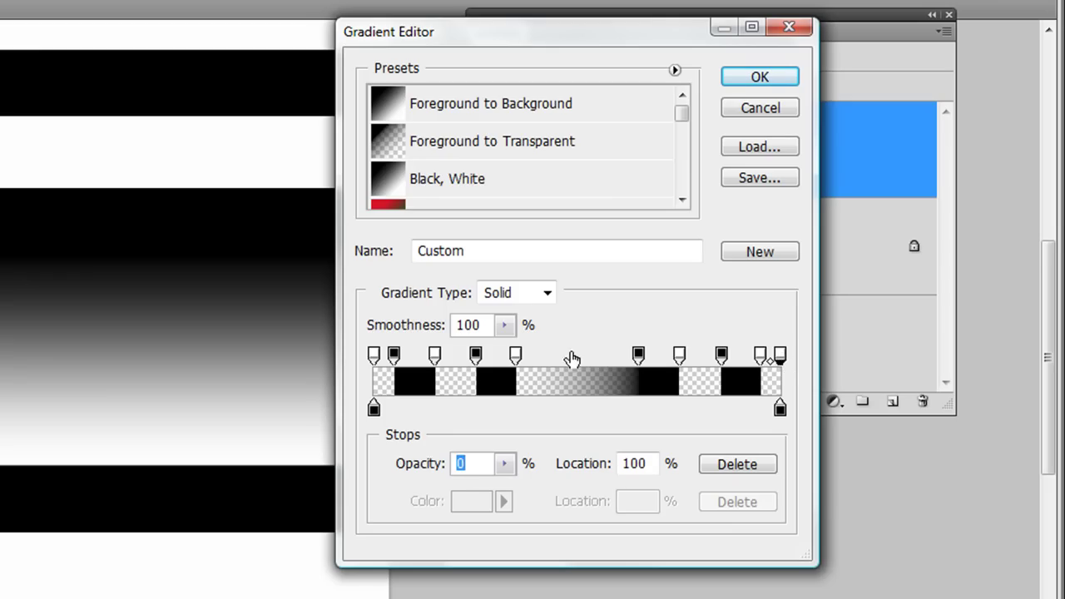
click(610, 356)
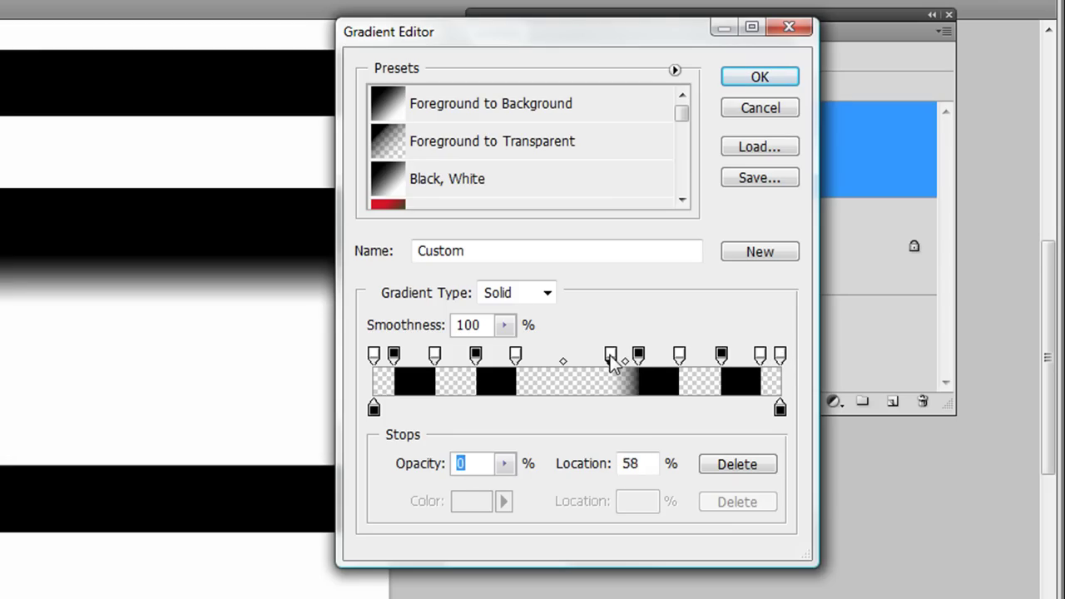
drag(610, 356, 638, 356)
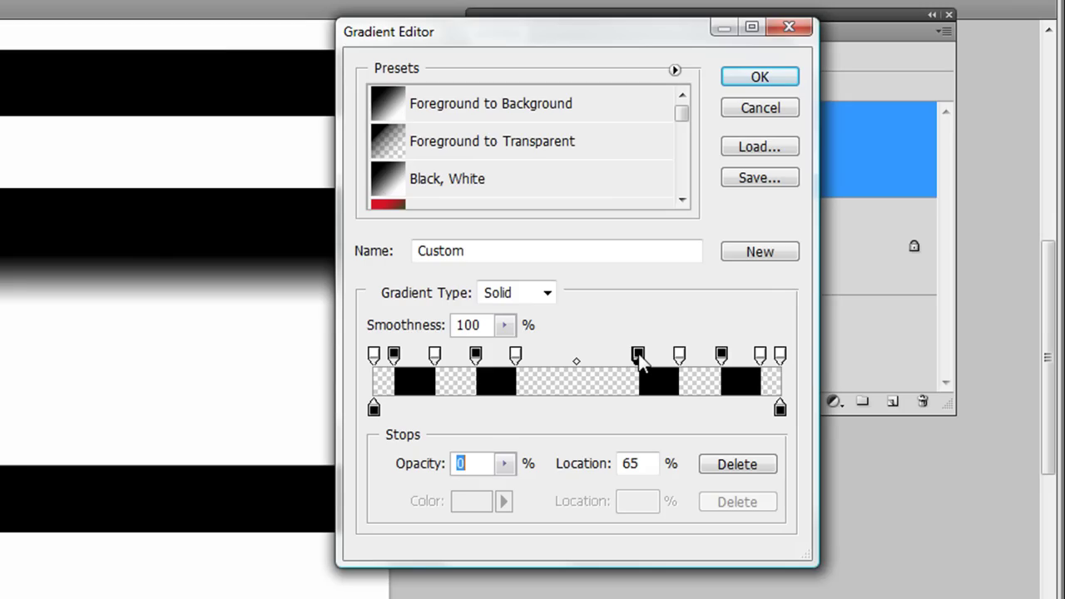
Add a 0% opacity stop at 45% and stack a 100% opacity stop onto it to start the middle black stripe.
click(558, 357)
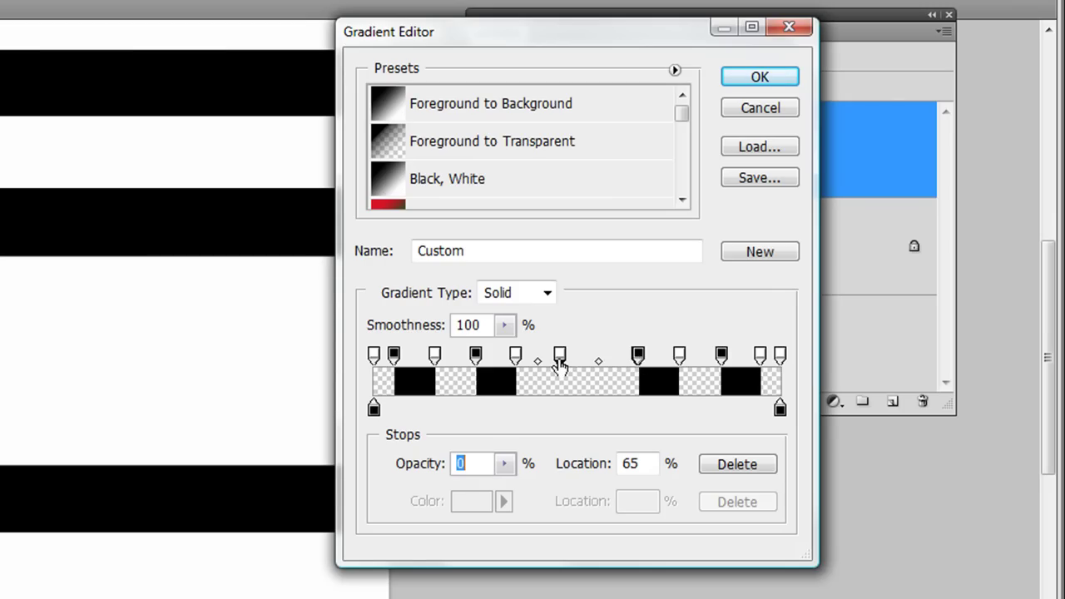
click(636, 460)
key(BackSpace)
text(5)
key(Return)
drag(555, 356, 584, 358)
click(503, 465)
drag(504, 489, 628, 492)
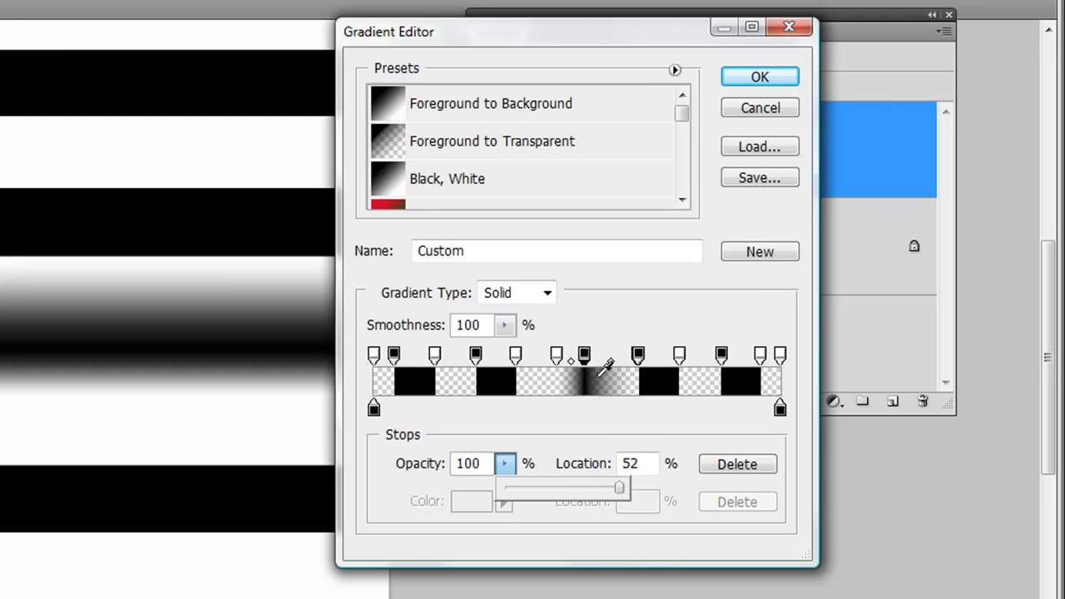
drag(584, 358, 558, 357)
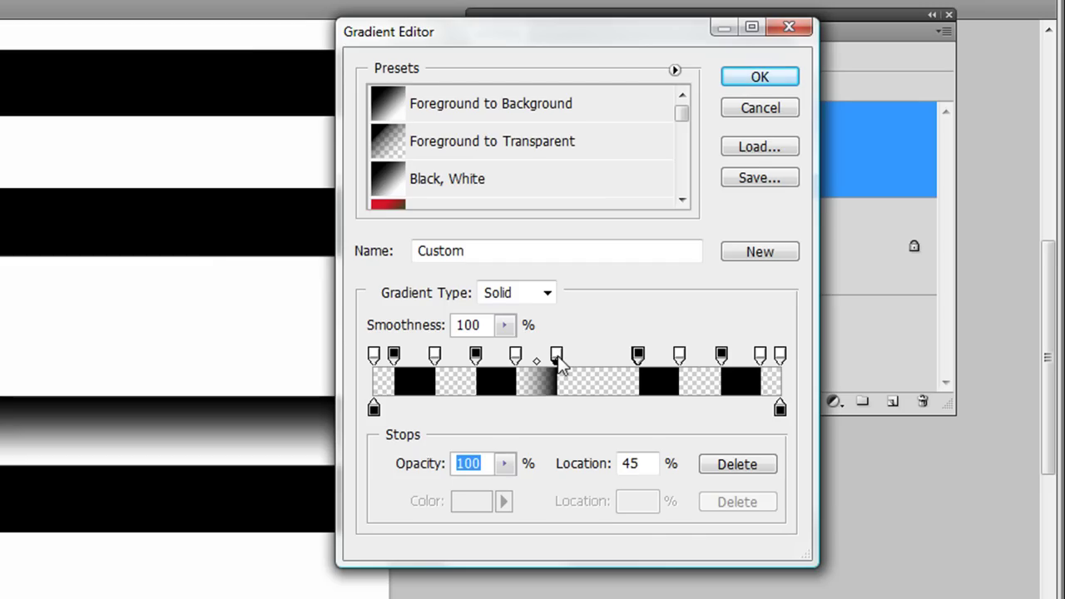
drag(557, 358, 559, 355)
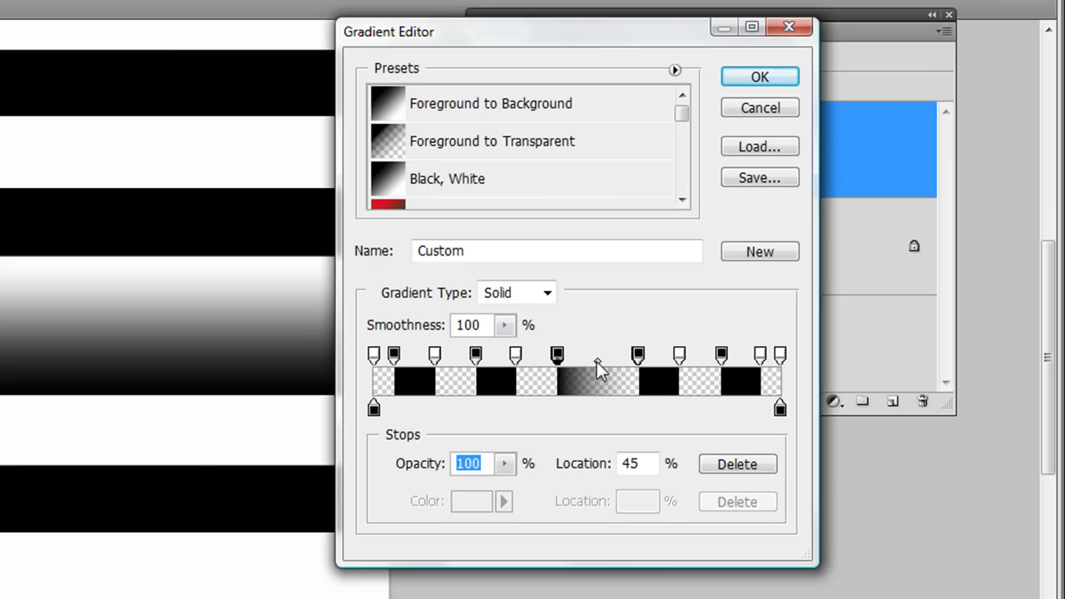
Add a 100% opacity stop at 55% and stack a 0% opacity stop onto it to close the middle black stripe.
click(596, 359)
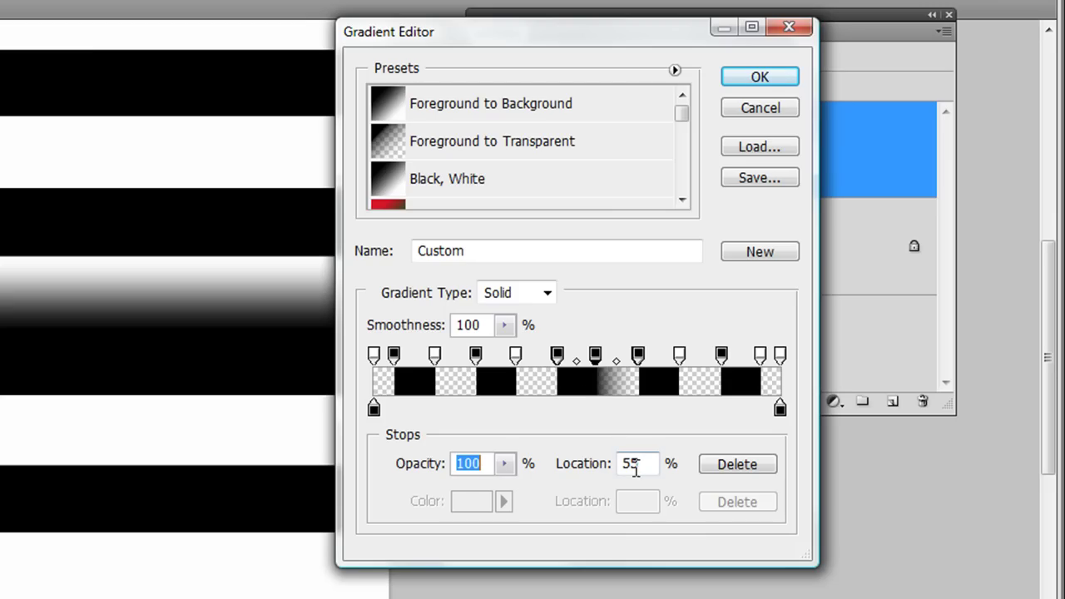
drag(606, 360, 623, 359)
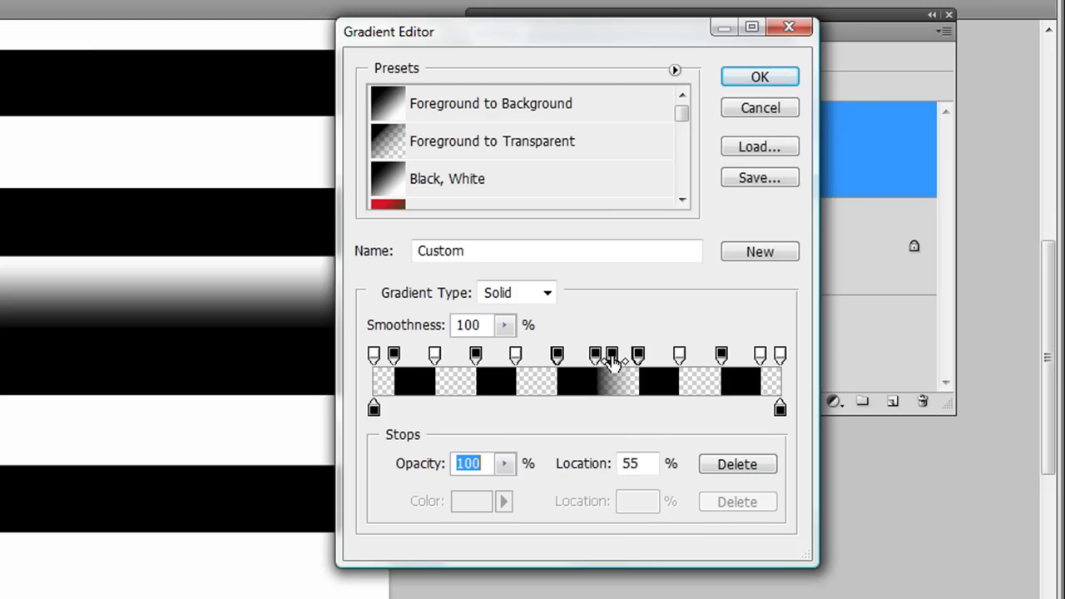
click(503, 463)
drag(504, 481, 340, 499)
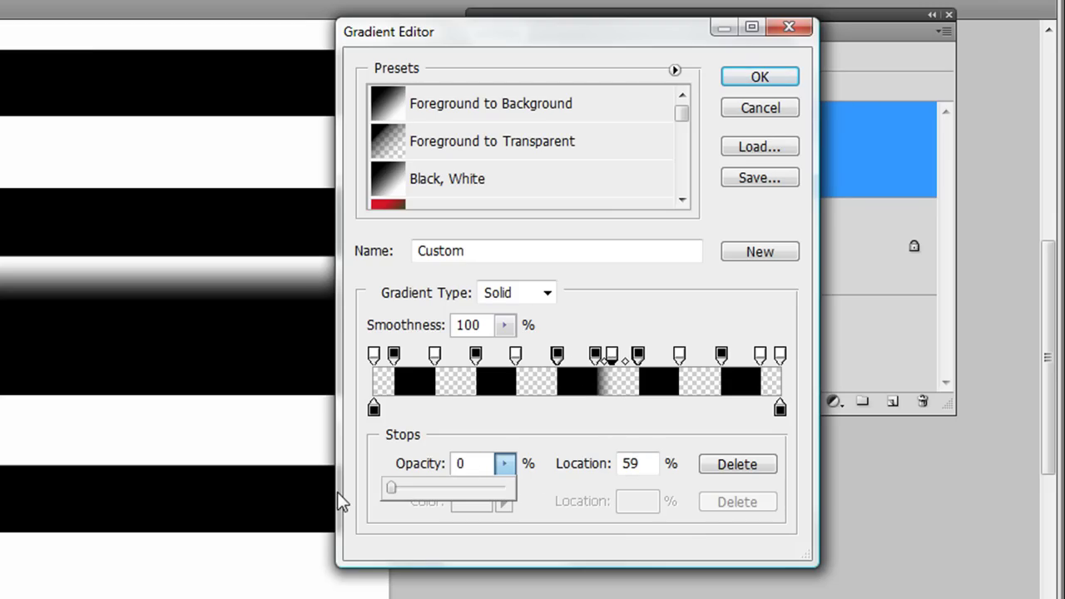
drag(613, 362, 603, 364)
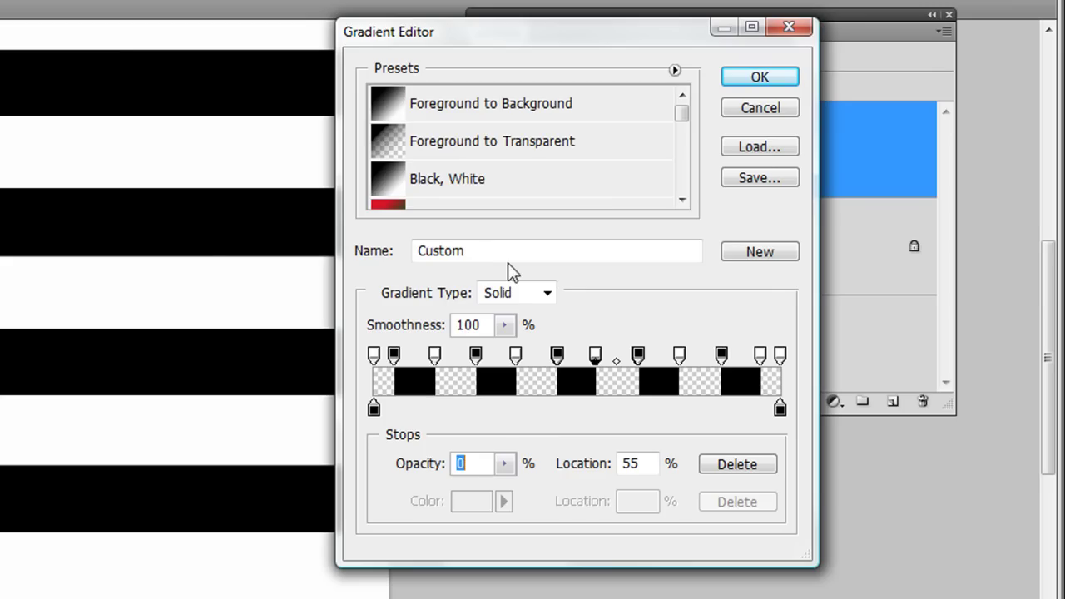
Name the gradient strips/transparency and add it to the presets as a new gradient.
drag(495, 250, 413, 276)
text(st)
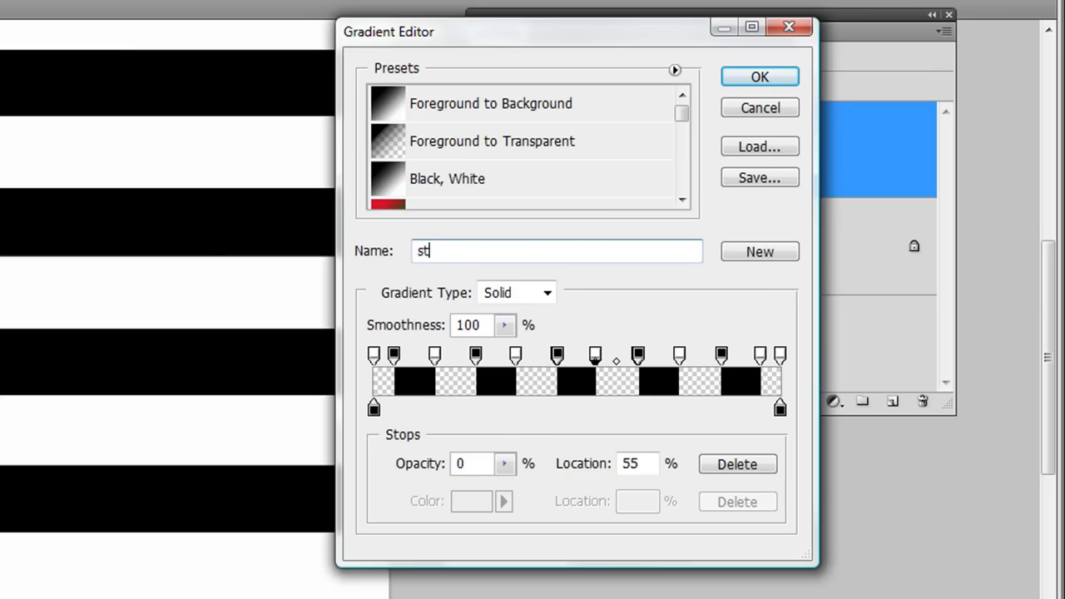
text(rips/transparency)
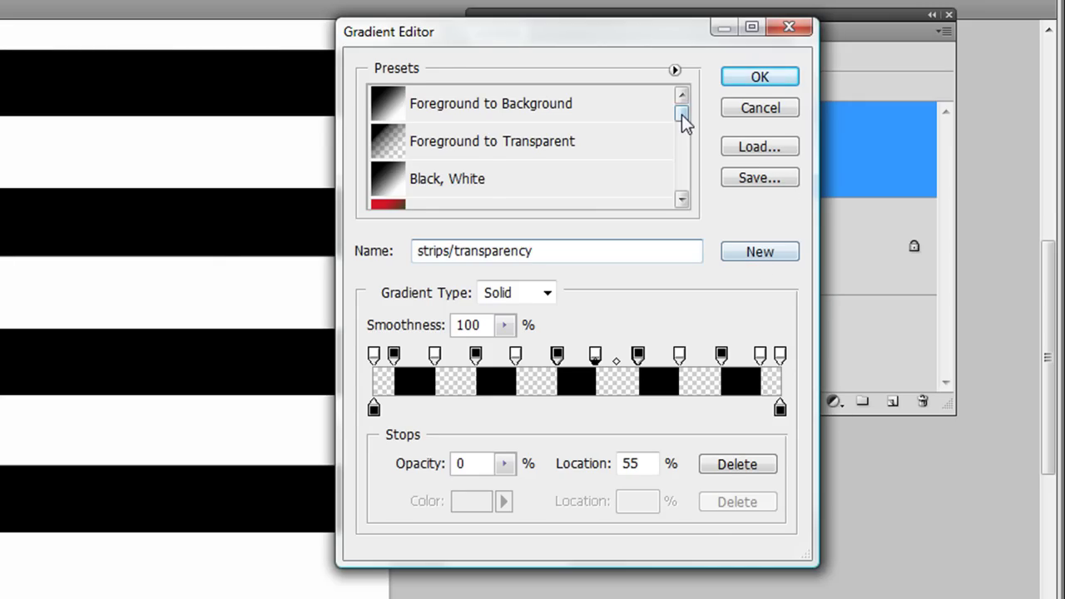
drag(681, 114, 691, 227)
click(759, 257)
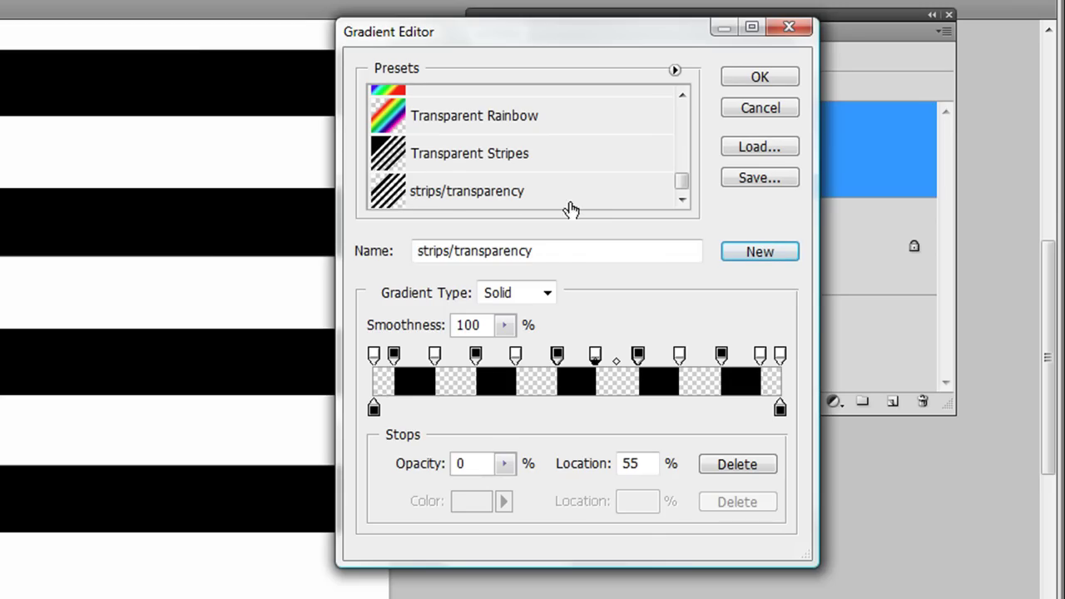
click(449, 202)
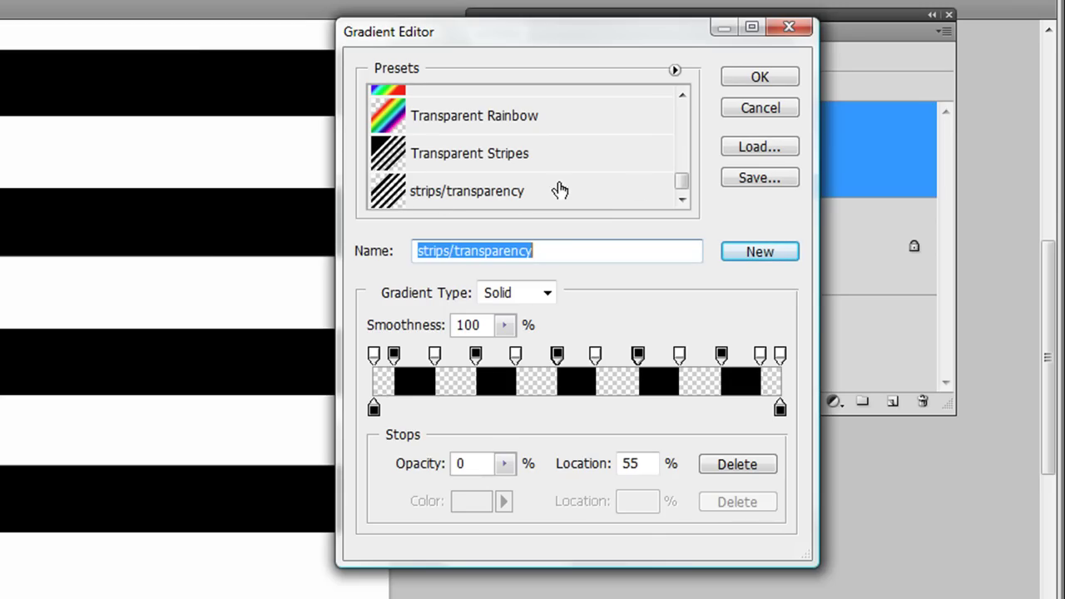
Open the Save dialog for the gradient presets, close it, and accept the edited gradient for the fill layer.
click(747, 176)
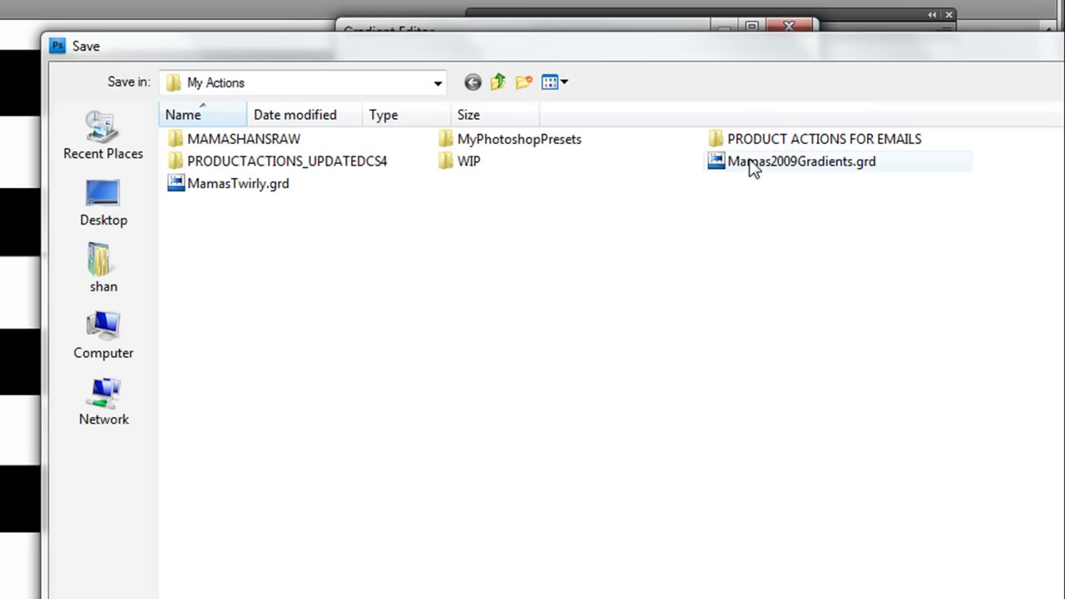
key(Return)
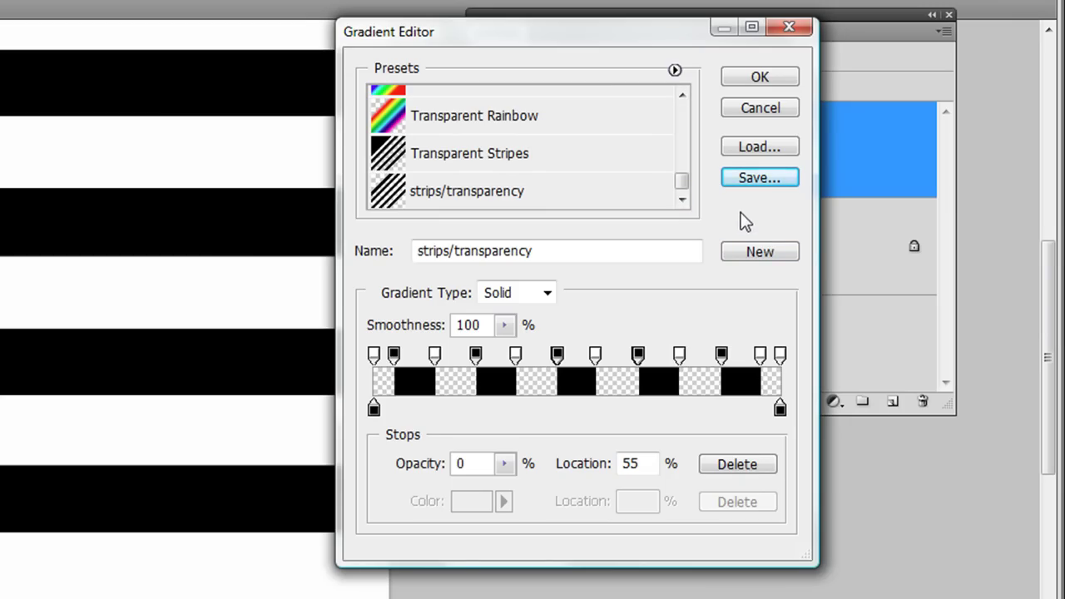
click(759, 80)
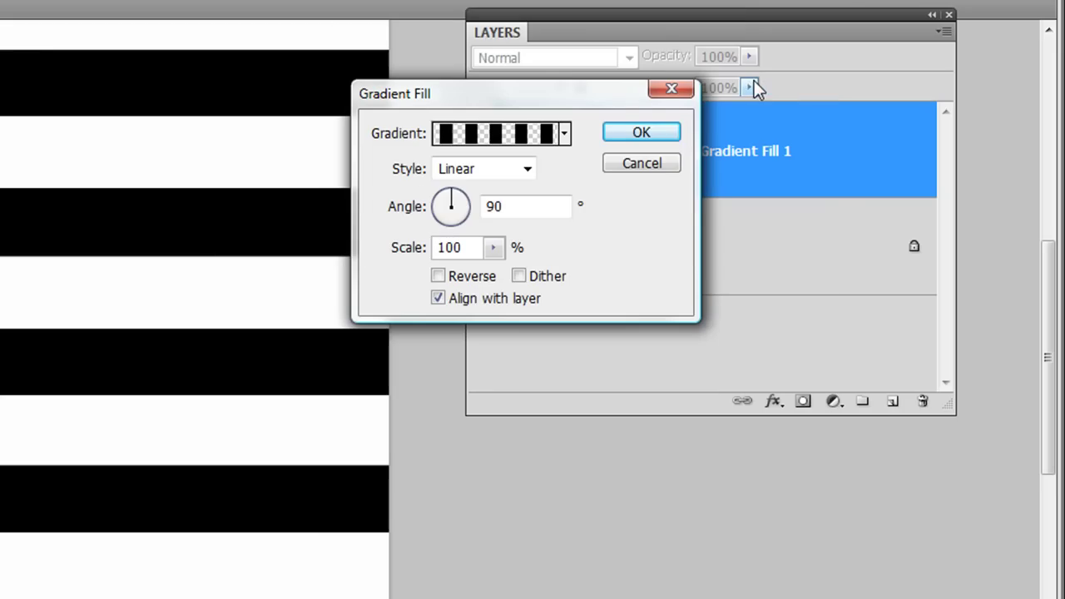
Examine the gradients in the Preset Manager, selecting strips/transparency at the end of the list, and close the manager.
click(566, 137)
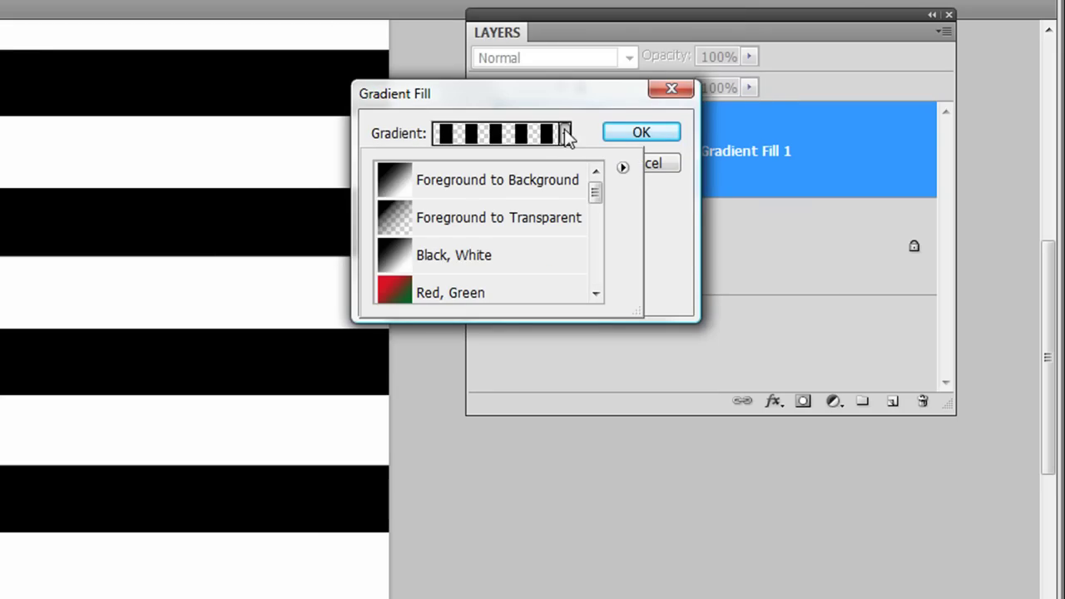
click(623, 169)
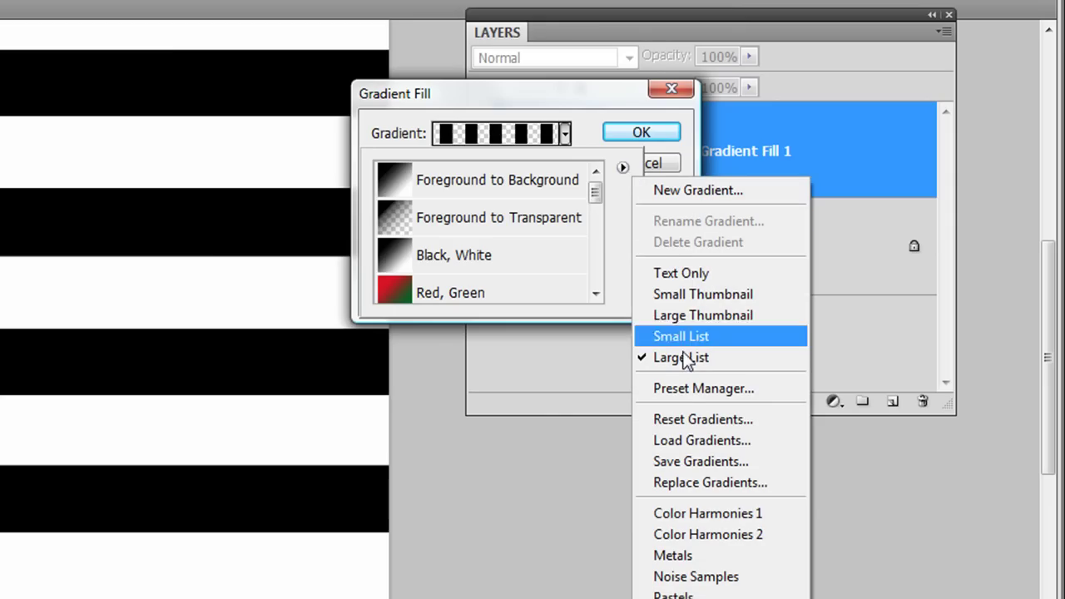
click(688, 390)
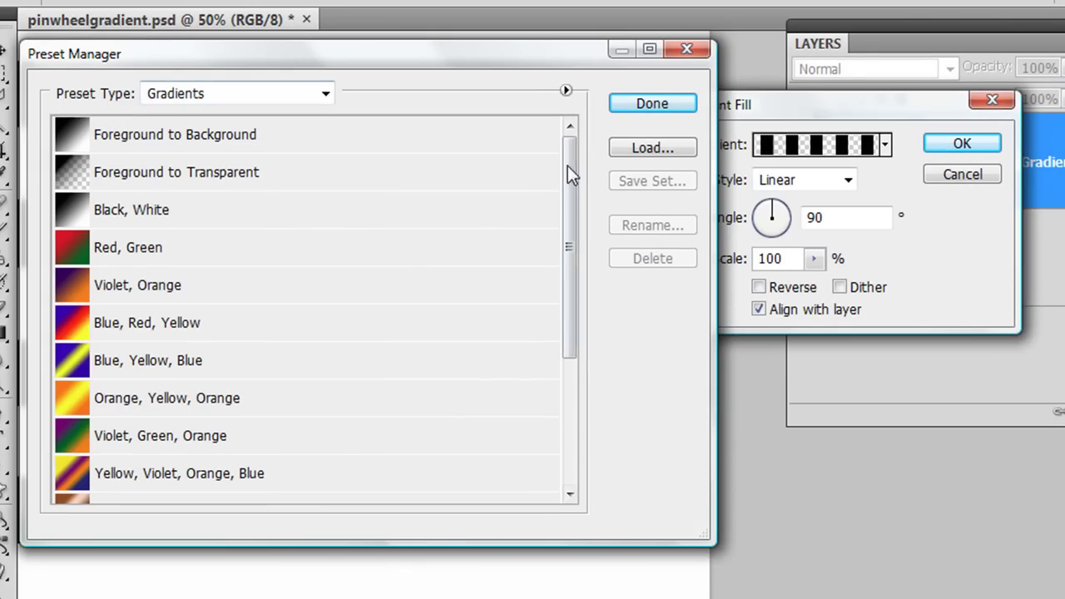
drag(567, 166, 582, 373)
click(156, 485)
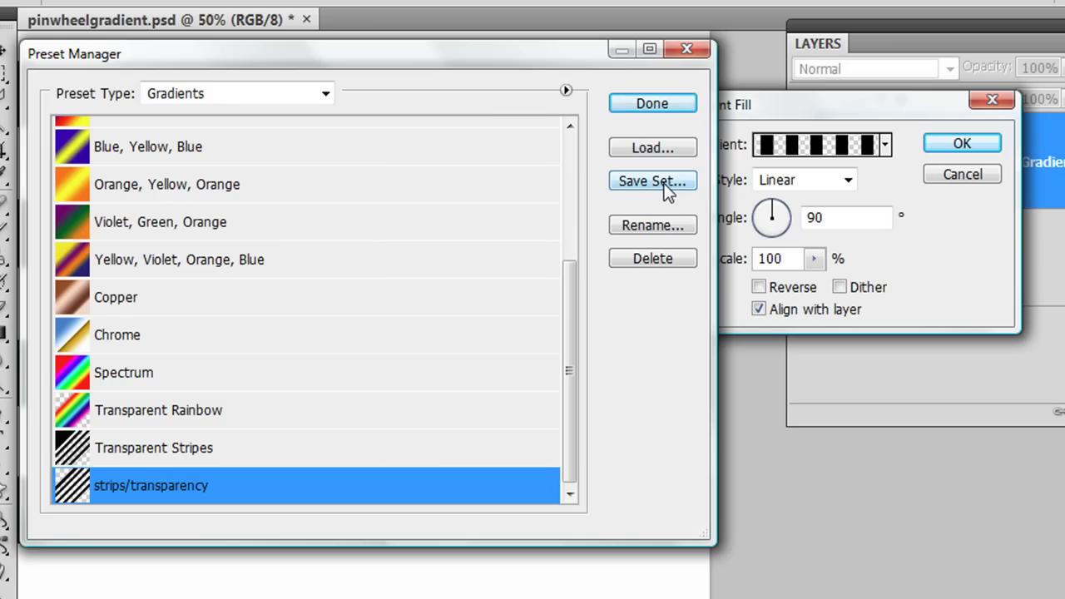
click(652, 104)
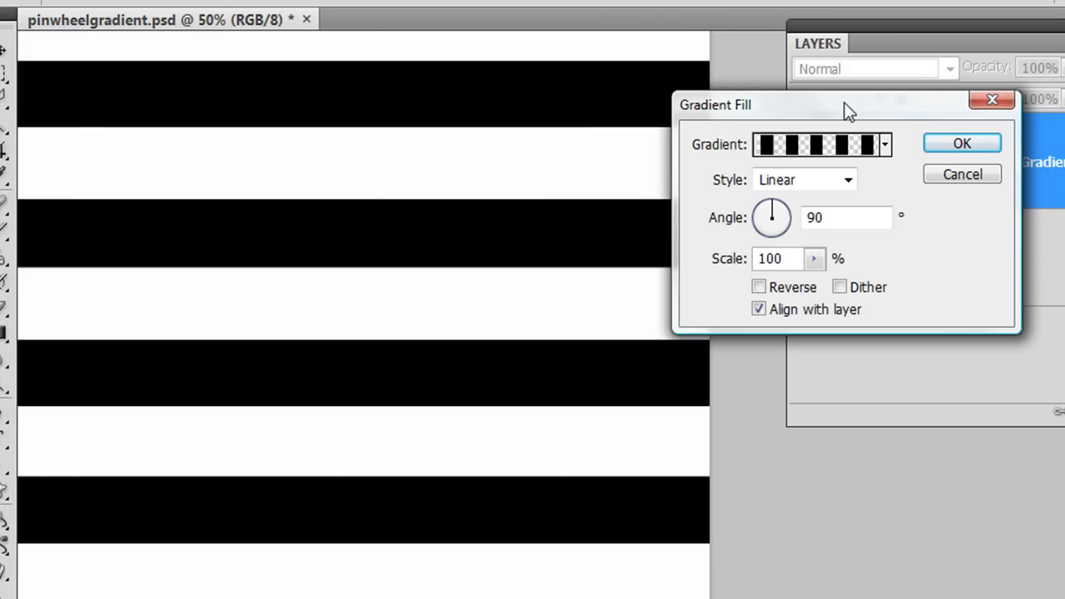
Set the gradient fill's style to Angle, shift the pinwheel's centre slightly left of the canvas centre, and apply the fill.
drag(843, 106, 926, 155)
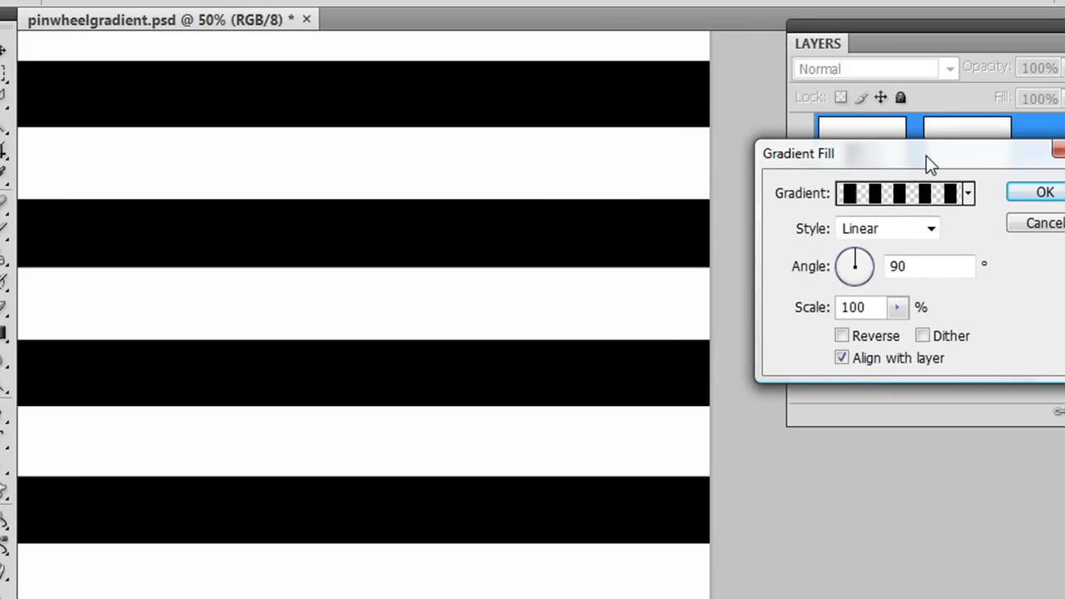
click(930, 232)
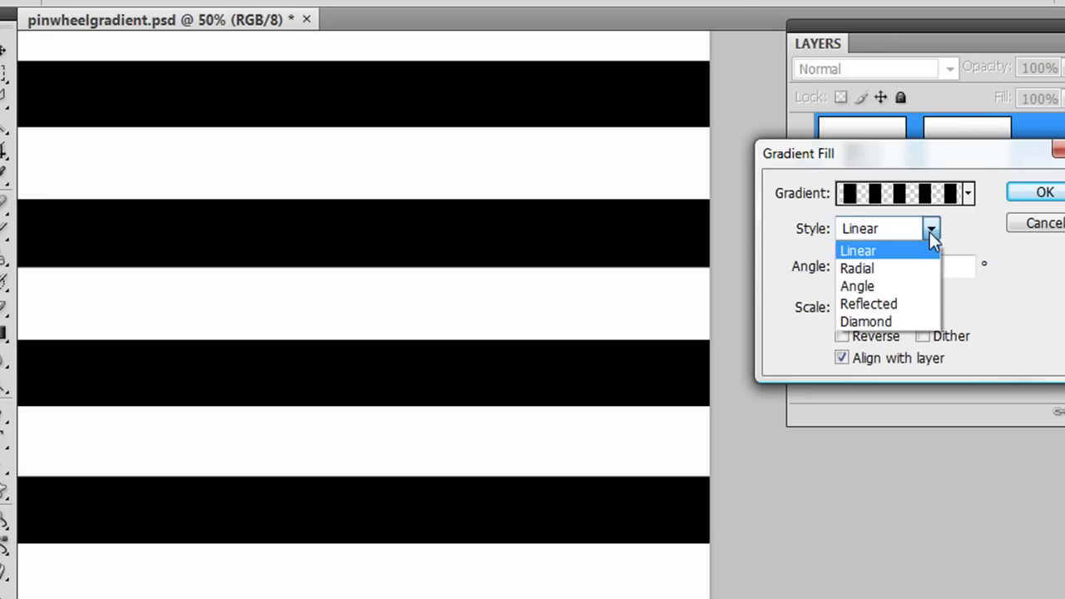
click(906, 286)
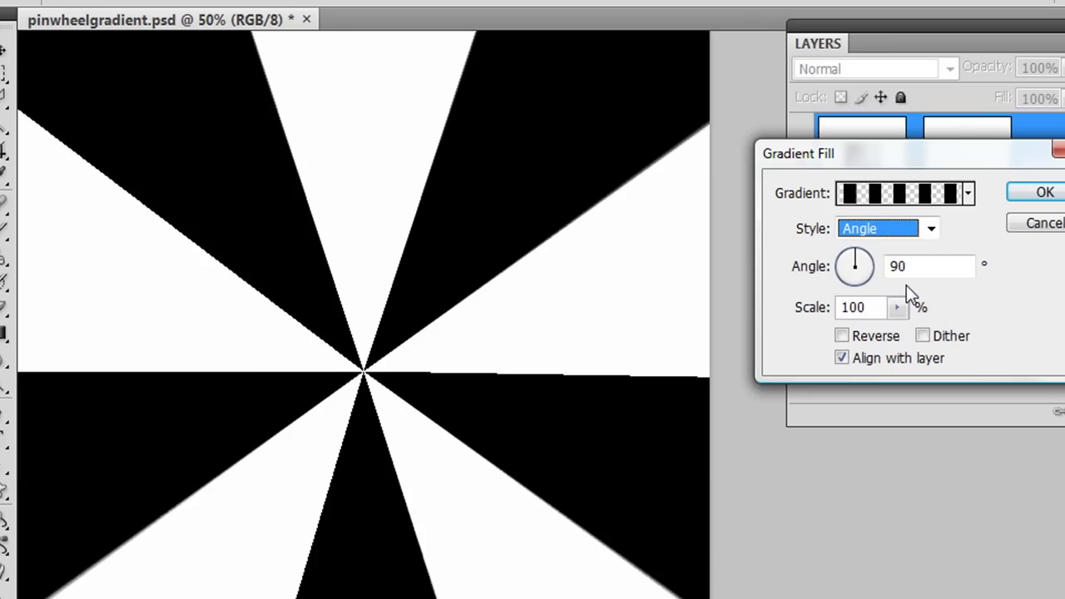
drag(479, 302, 420, 236)
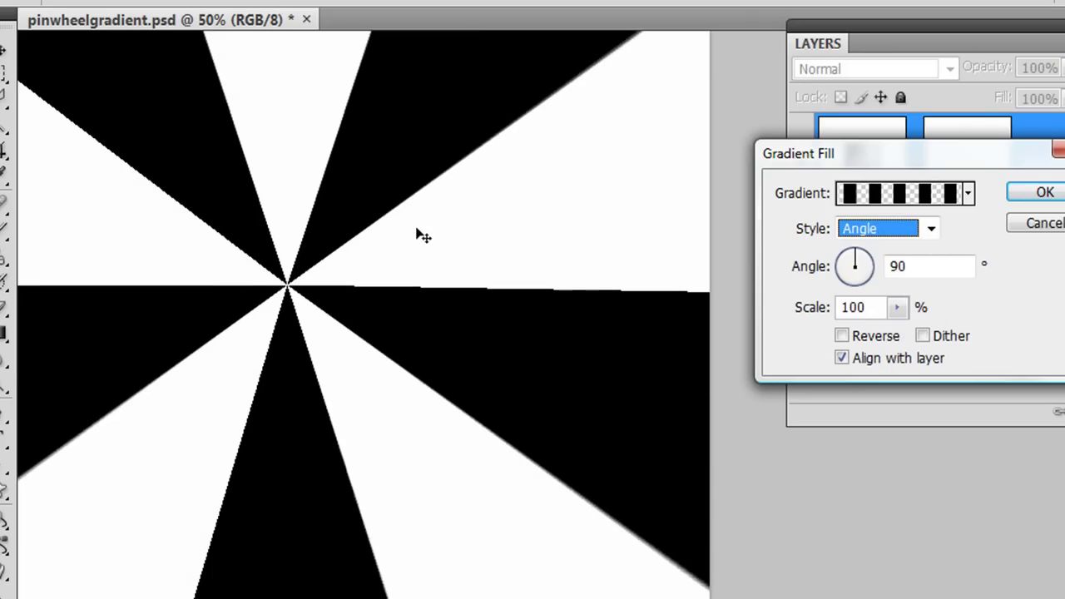
drag(432, 295, 448, 373)
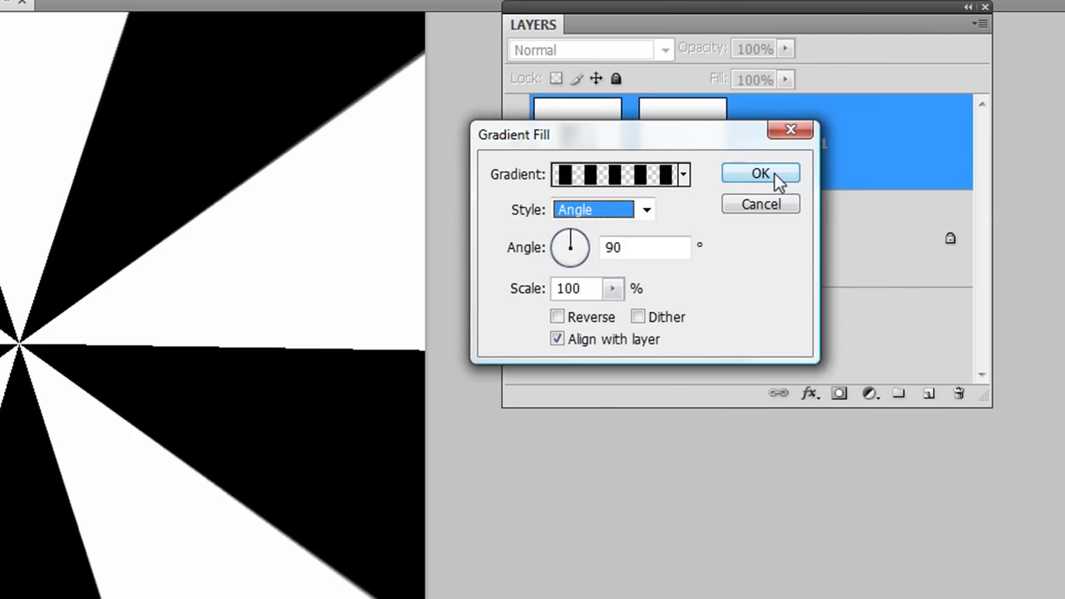
click(1051, 195)
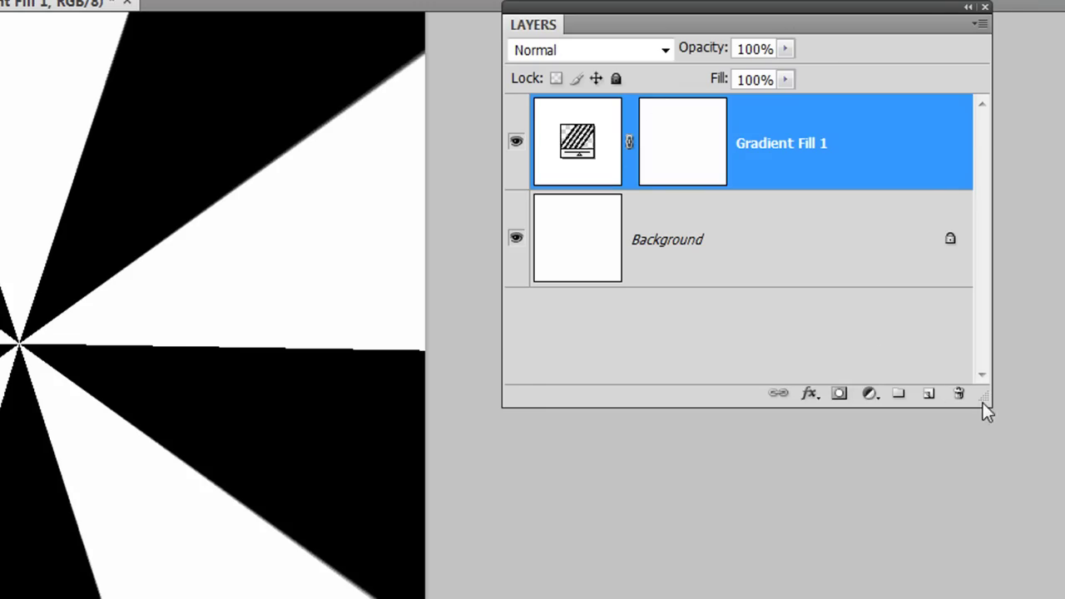
Add a red Solid Color fill layer (#d63434) above Gradient Fill 1 and clip it to that layer.
drag(979, 397, 947, 323)
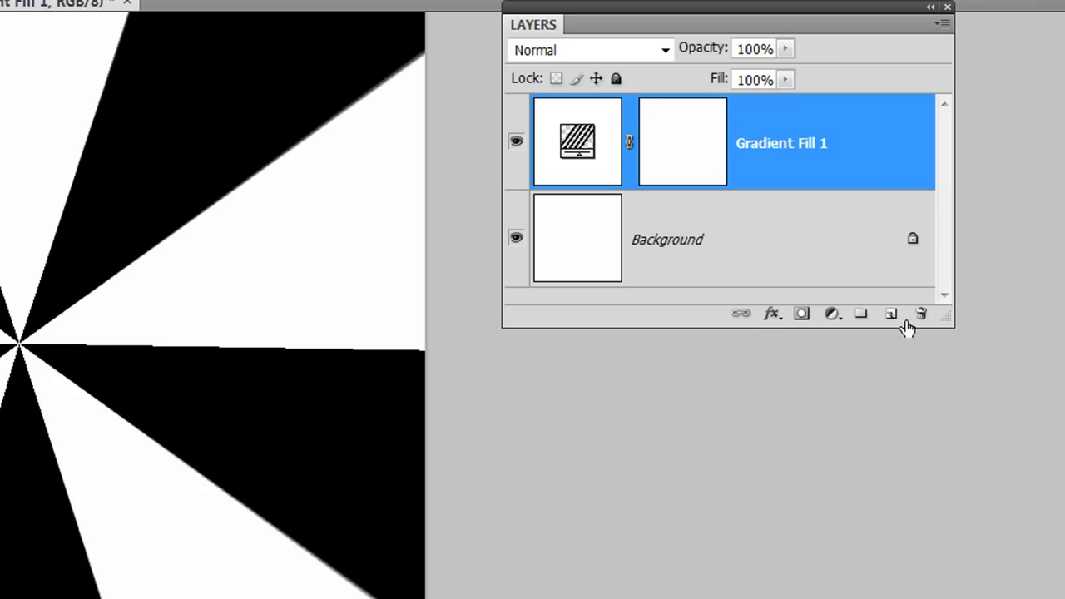
click(832, 314)
click(860, 337)
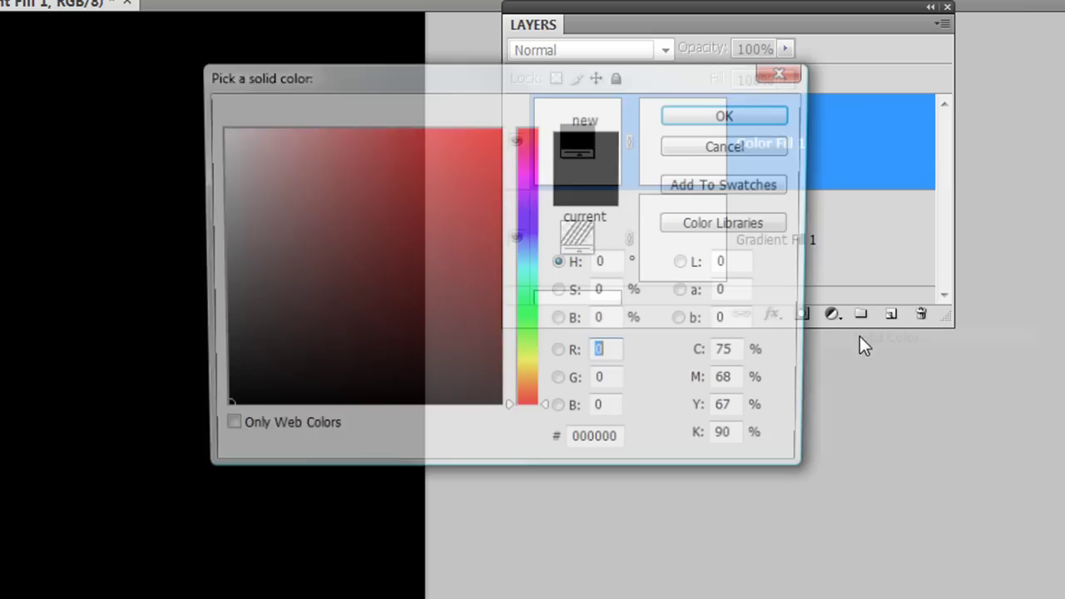
click(433, 174)
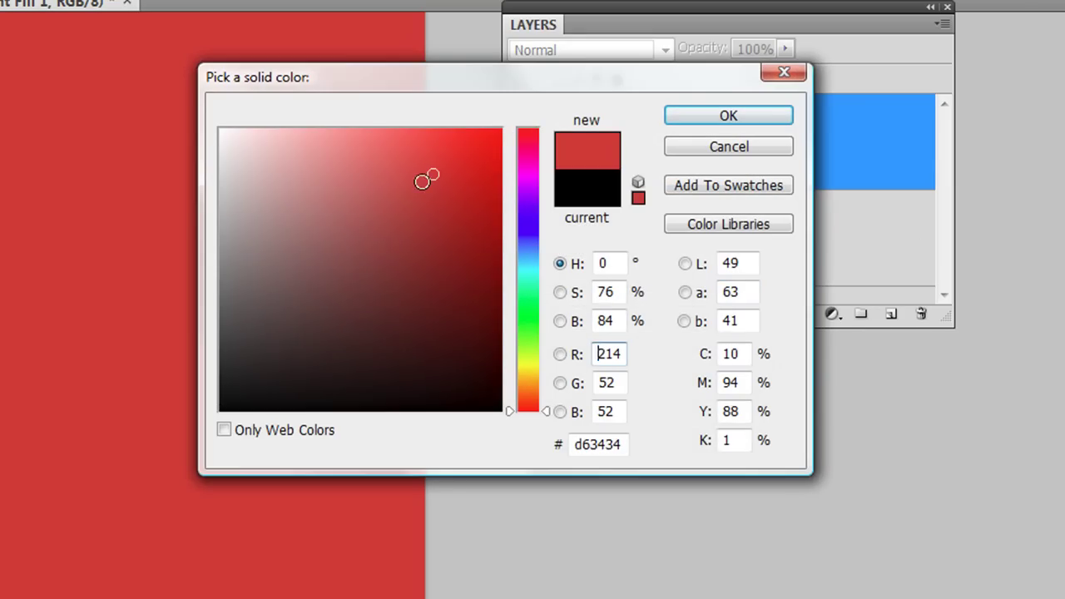
click(752, 118)
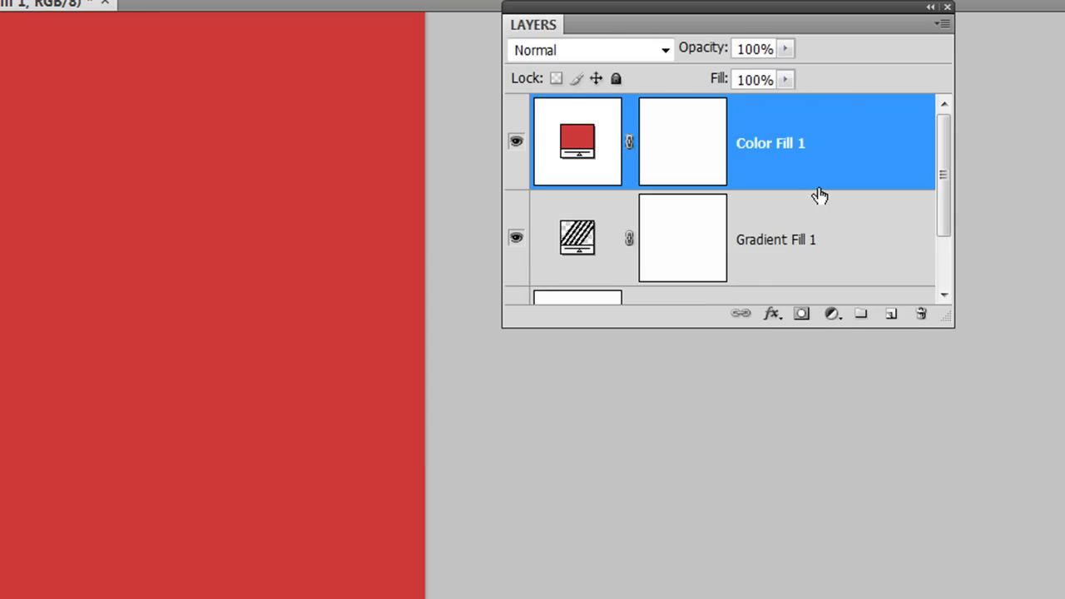
click(626, 194)
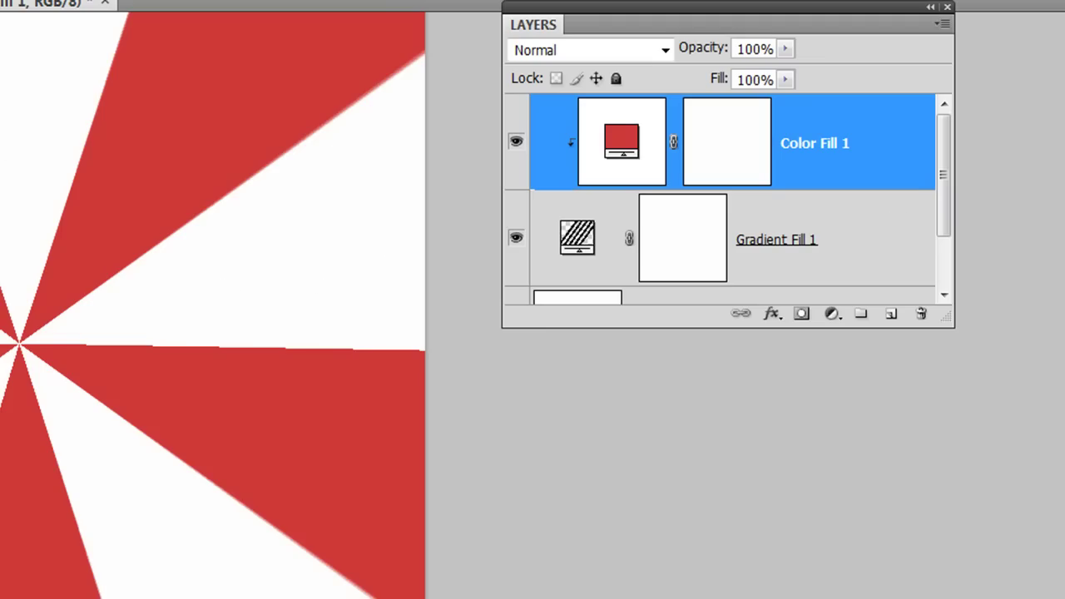
Add a medium-blue Solid Color fill layer directly above the Background layer.
drag(944, 176, 946, 252)
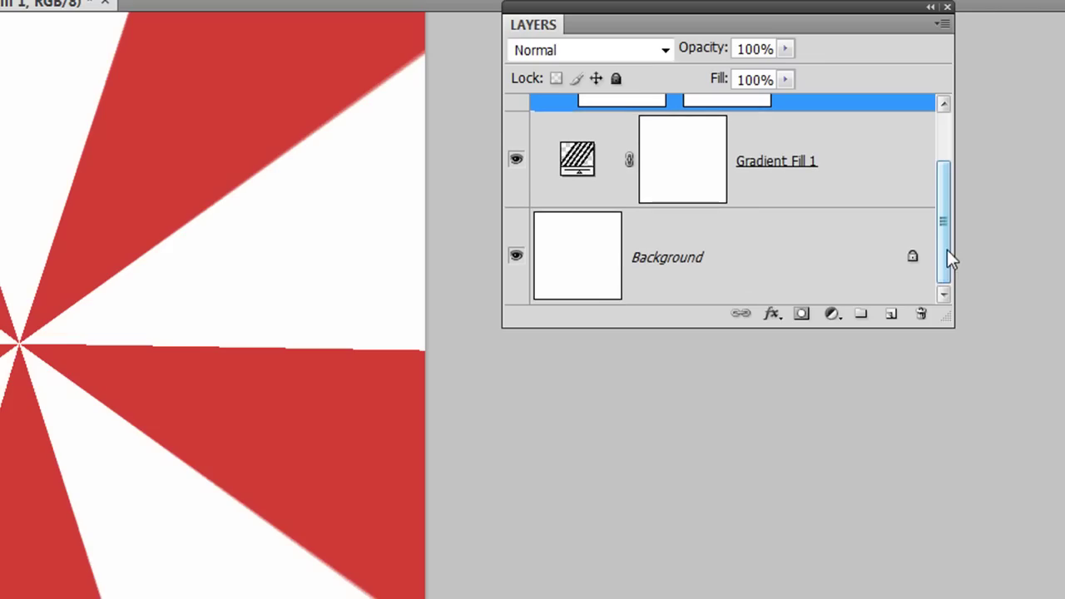
click(742, 261)
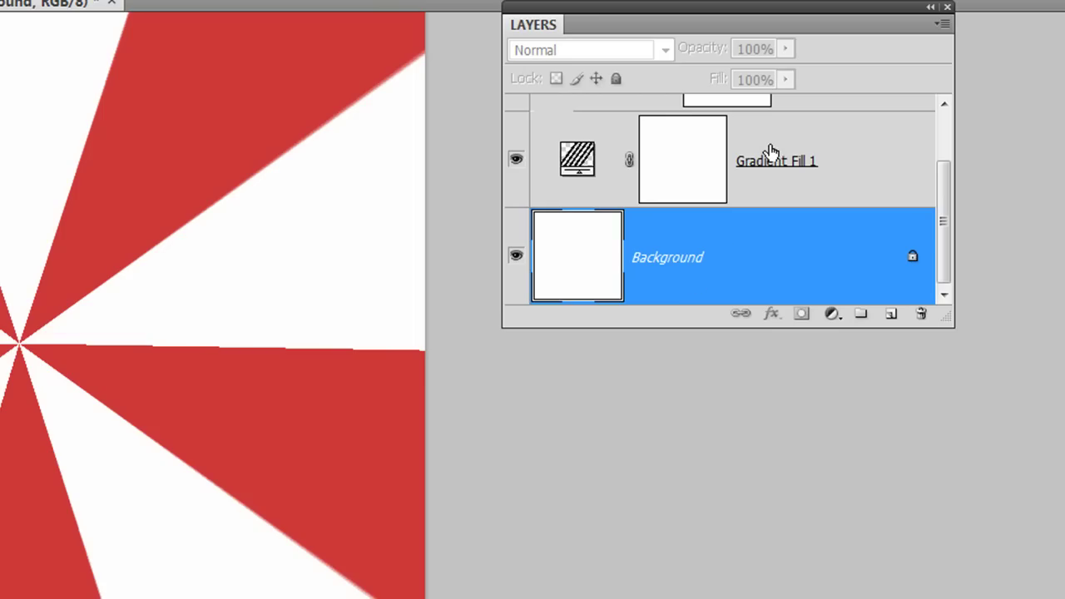
click(831, 314)
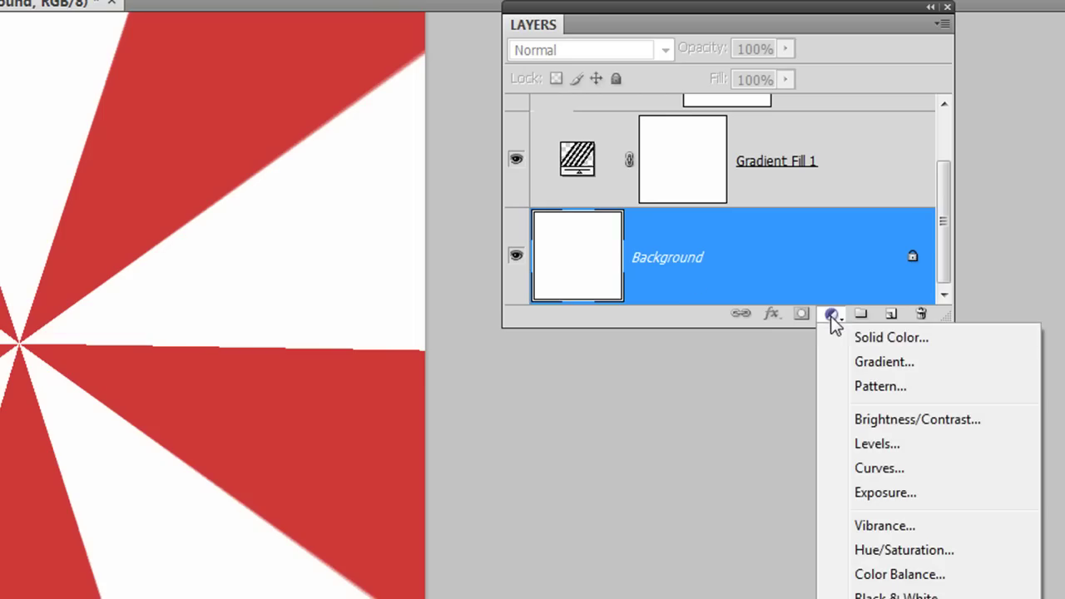
click(857, 338)
drag(532, 267, 539, 247)
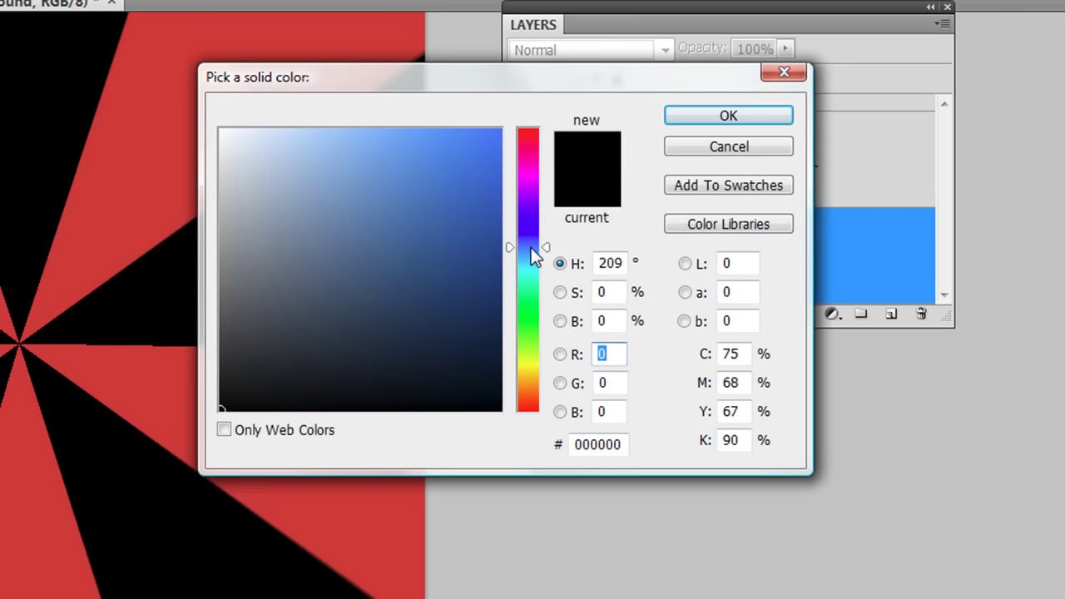
click(406, 185)
click(728, 118)
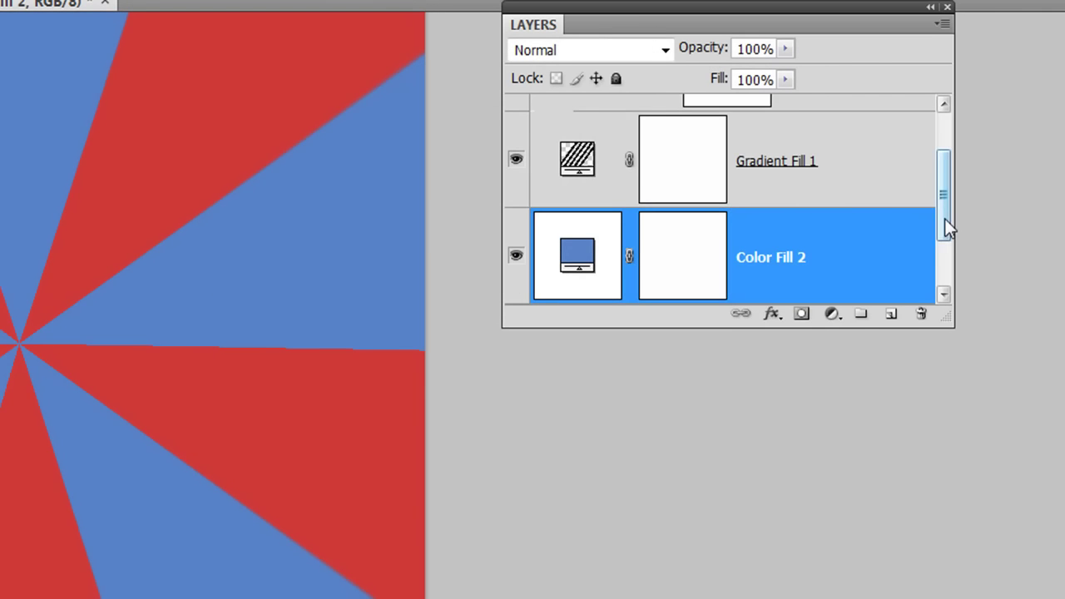
Reopen Gradient Fill 1, shift the pinwheel's centre up and to the left on the canvas, and apply the fill.
drag(946, 226, 944, 130)
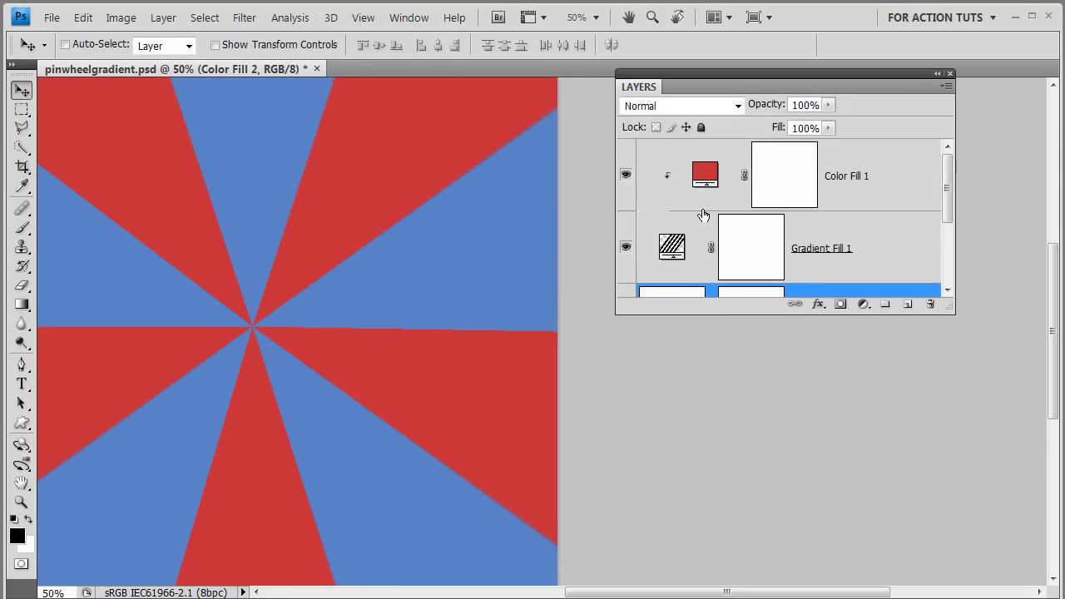
click(674, 243)
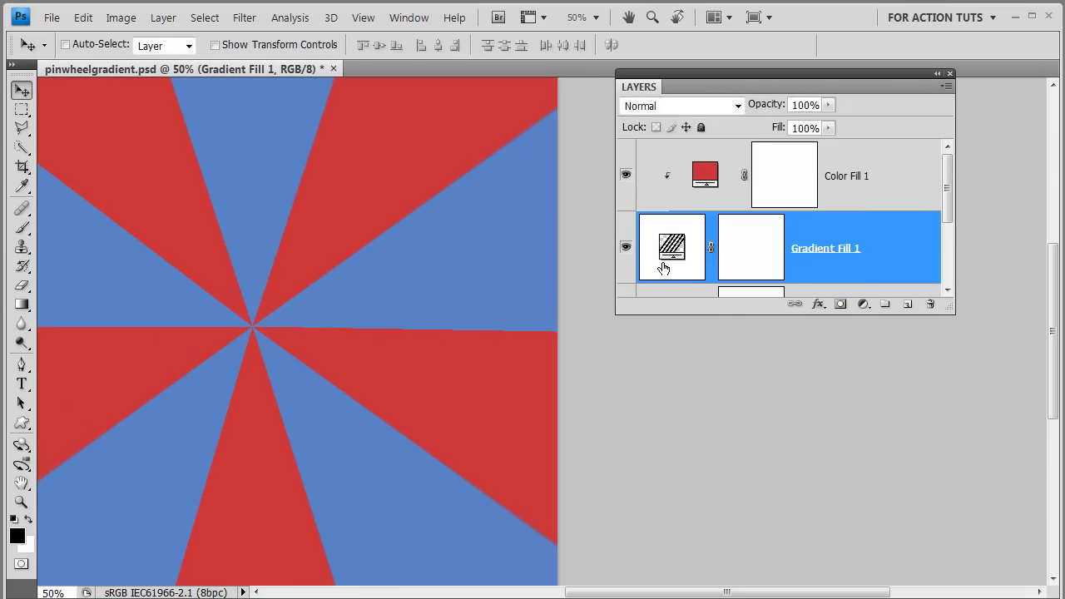
double_click(673, 252)
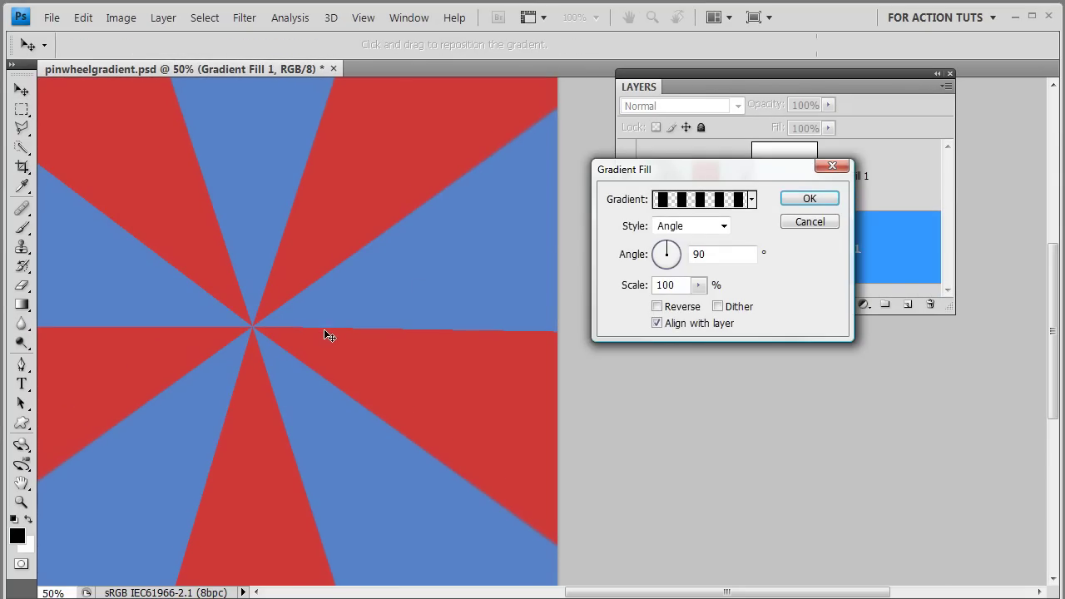
mouse_move(328, 328)
mouse_down()
mouse_move(317, 219)
mouse_move(398, 192)
mouse_move(409, 264)
mouse_move(374, 300)
mouse_move(215, 253)
mouse_move(326, 325)
mouse_up()
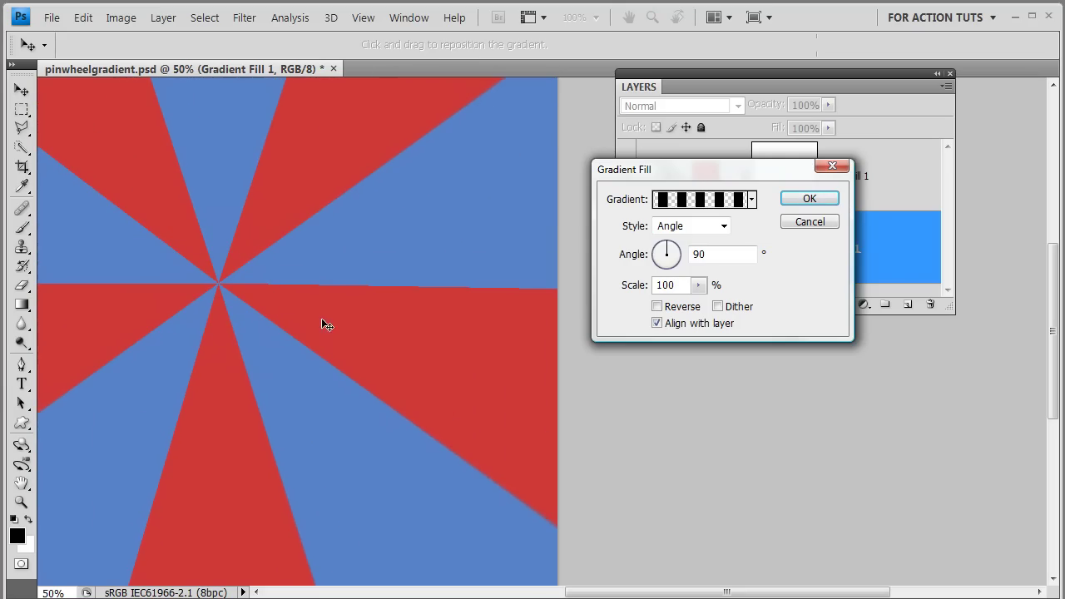
click(809, 202)
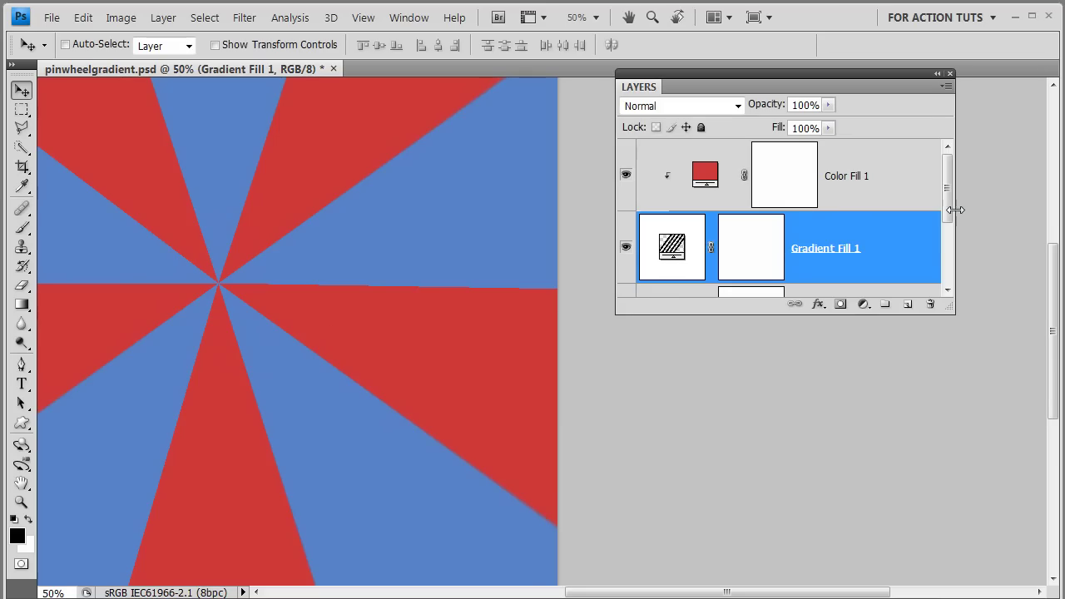
Change the clipped Color Fill 1 layer's colour to green (#34d6a6).
click(707, 181)
double_click(707, 181)
click(633, 281)
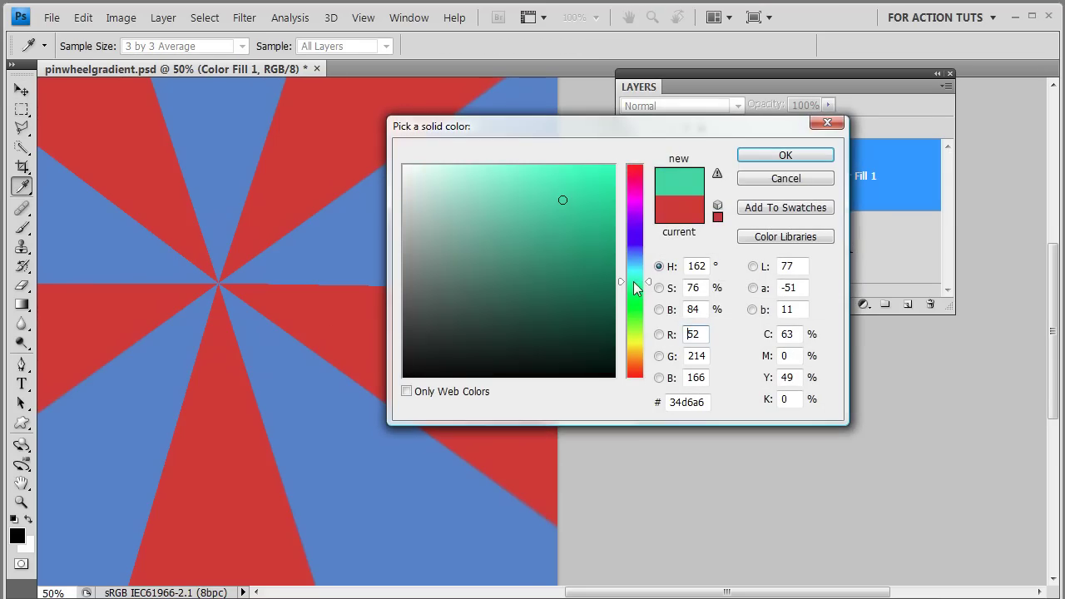
click(781, 157)
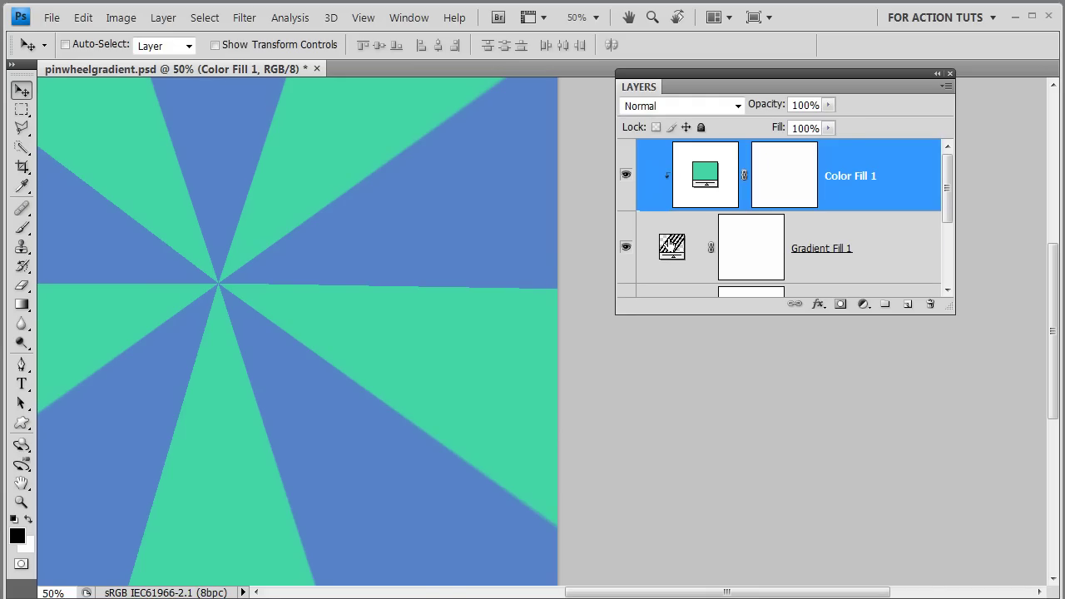
Reposition Gradient Fill 1 so the pinwheel's centre sits lower on the canvas, slightly left of its previous spot, and apply it.
double_click(672, 246)
drag(296, 285, 164, 174)
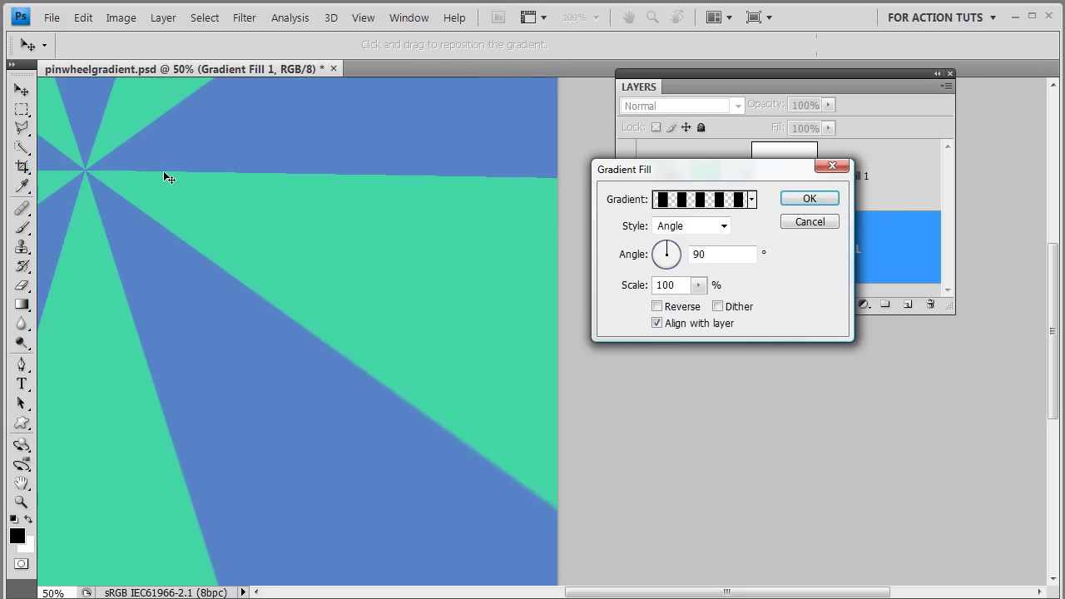
drag(192, 226, 217, 154)
drag(236, 281, 298, 331)
click(809, 199)
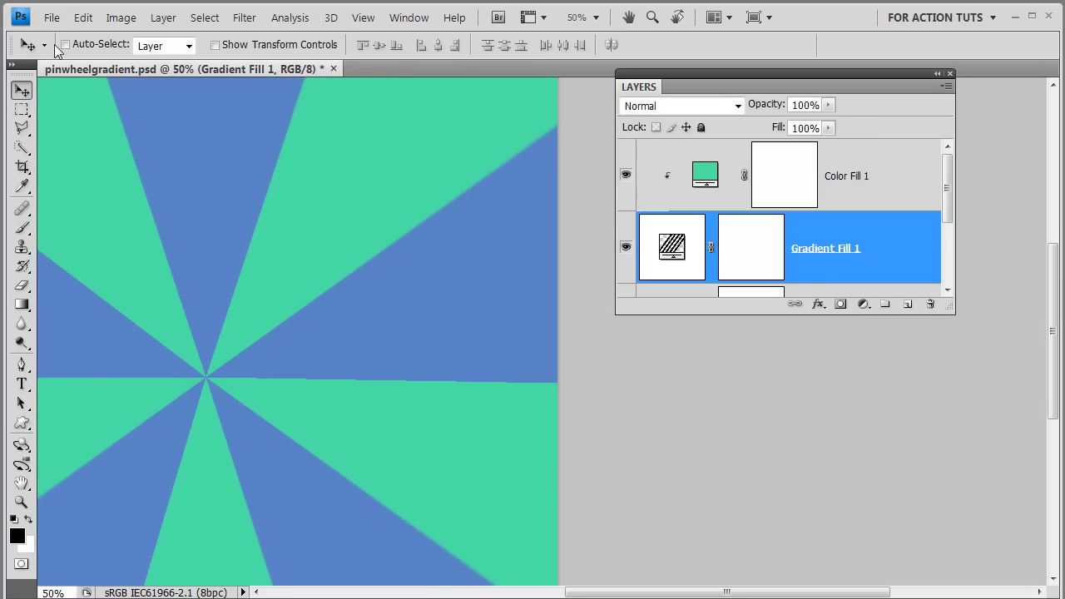
Create a new U.S. Paper Letter document, 8.5 × 11 inches at 300 pixels/inch, RGB Color with a white background.
click(52, 18)
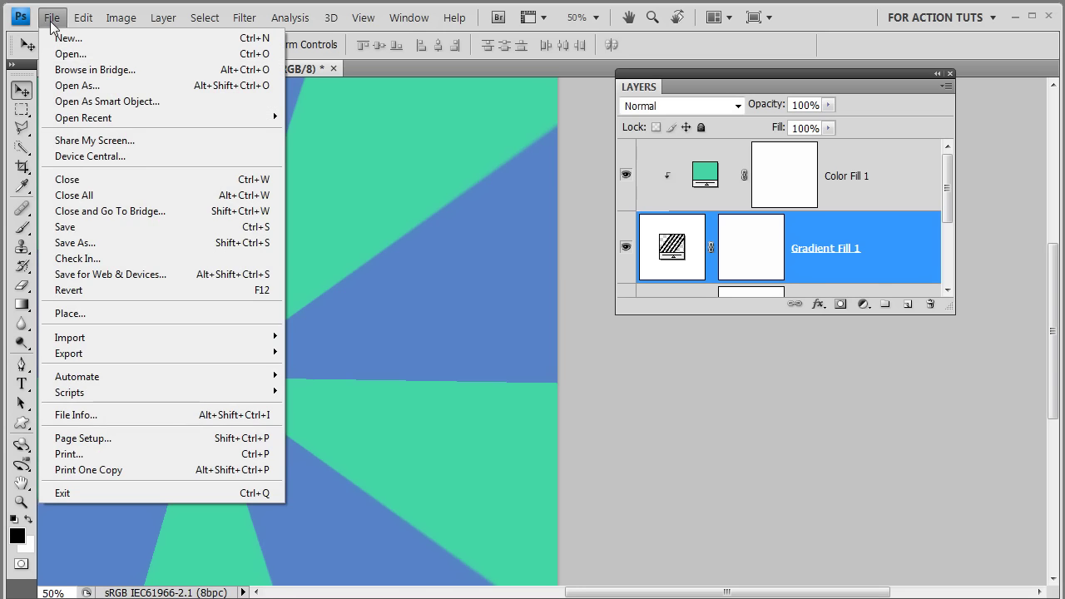
click(65, 37)
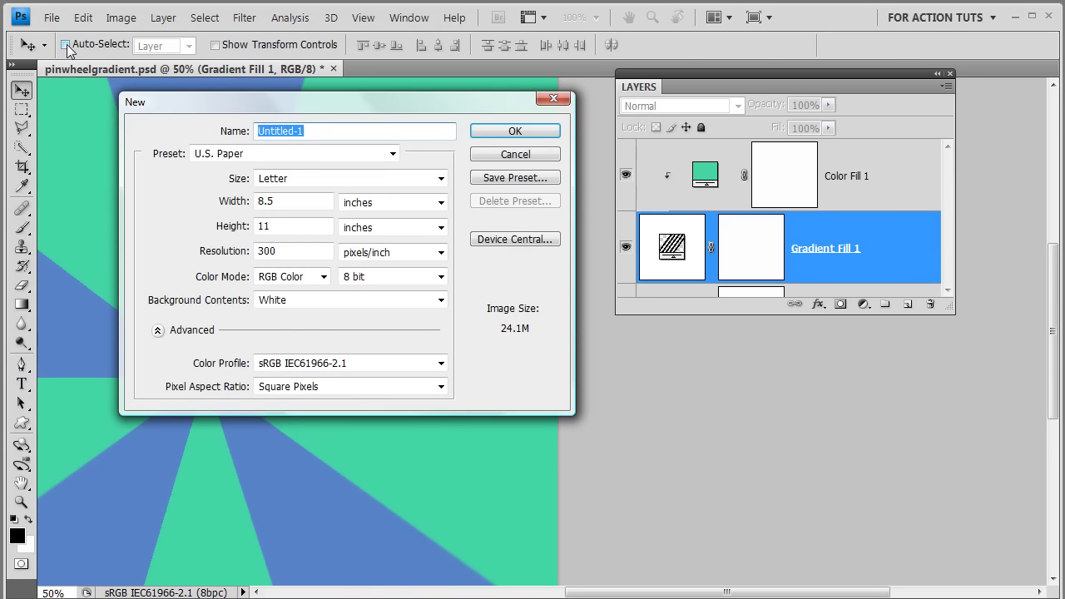
click(509, 131)
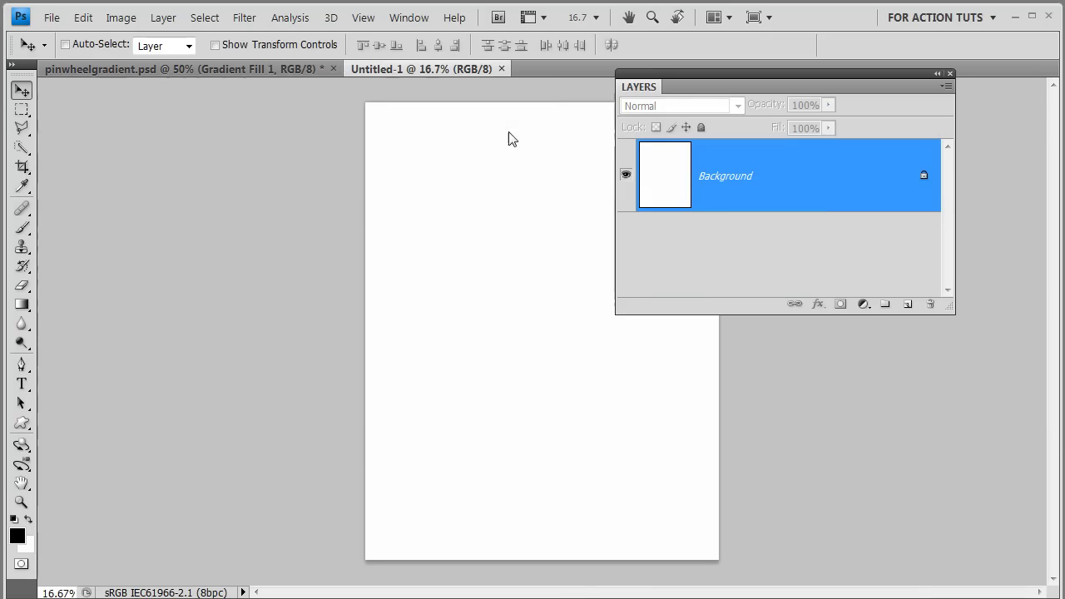
Add a Gradient fill layer to the new document using the saved strips/transparency preset.
click(866, 305)
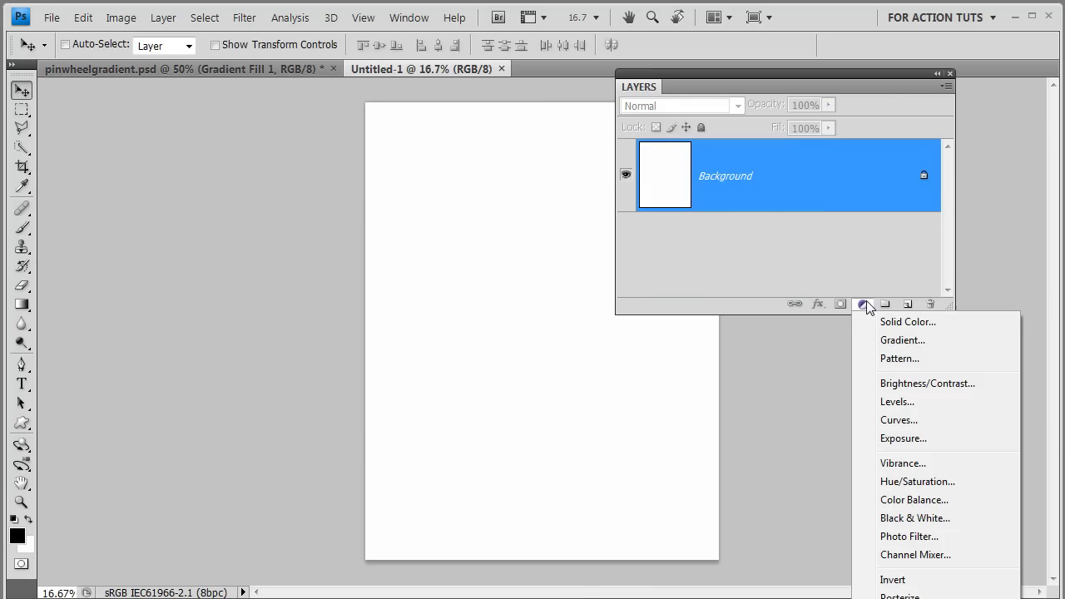
click(891, 341)
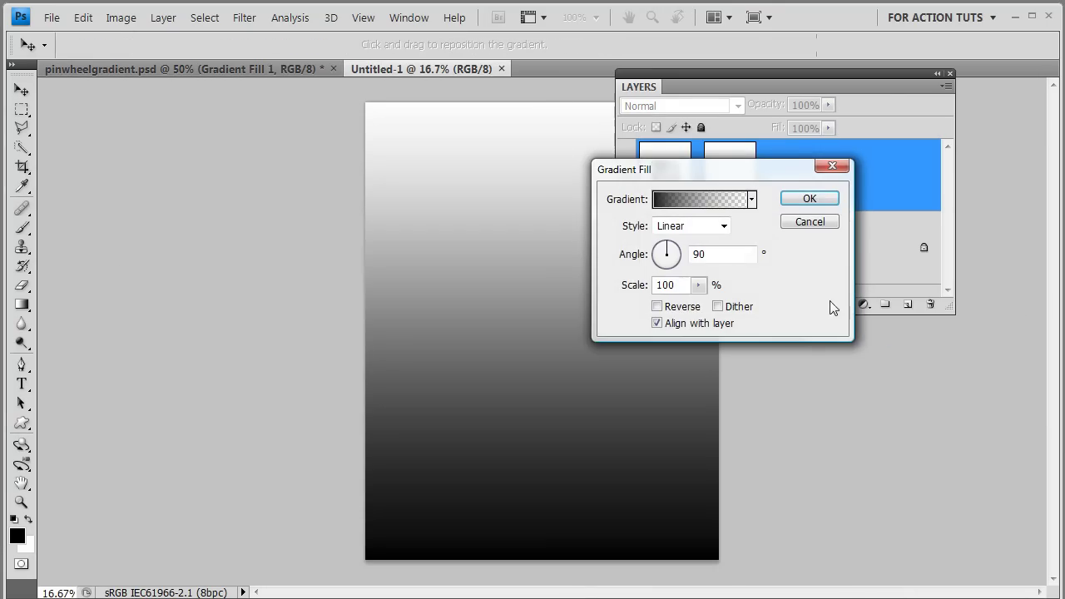
click(752, 201)
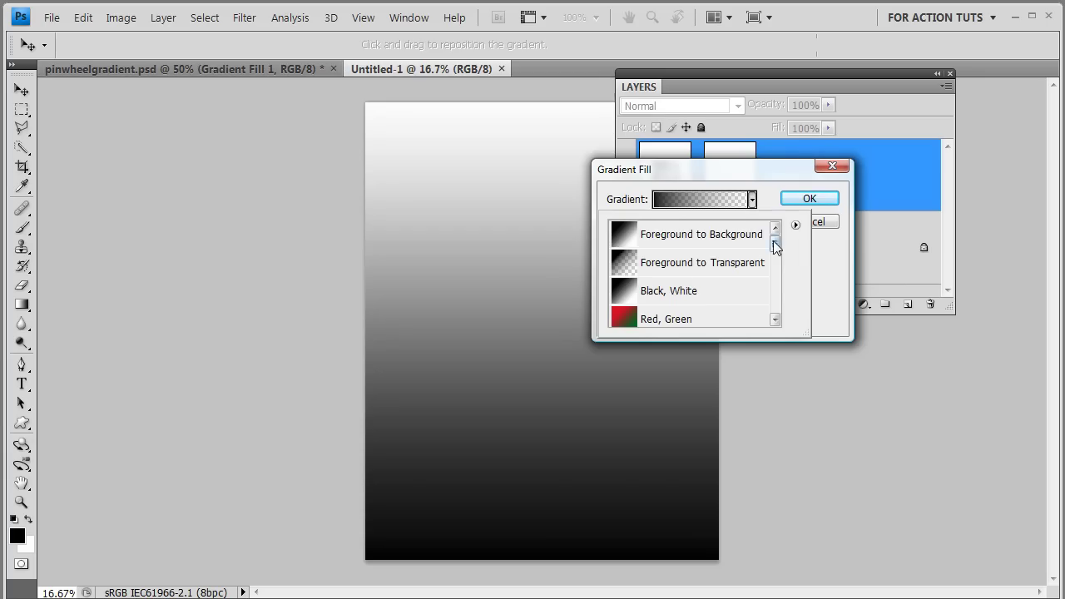
drag(775, 244, 776, 331)
click(710, 323)
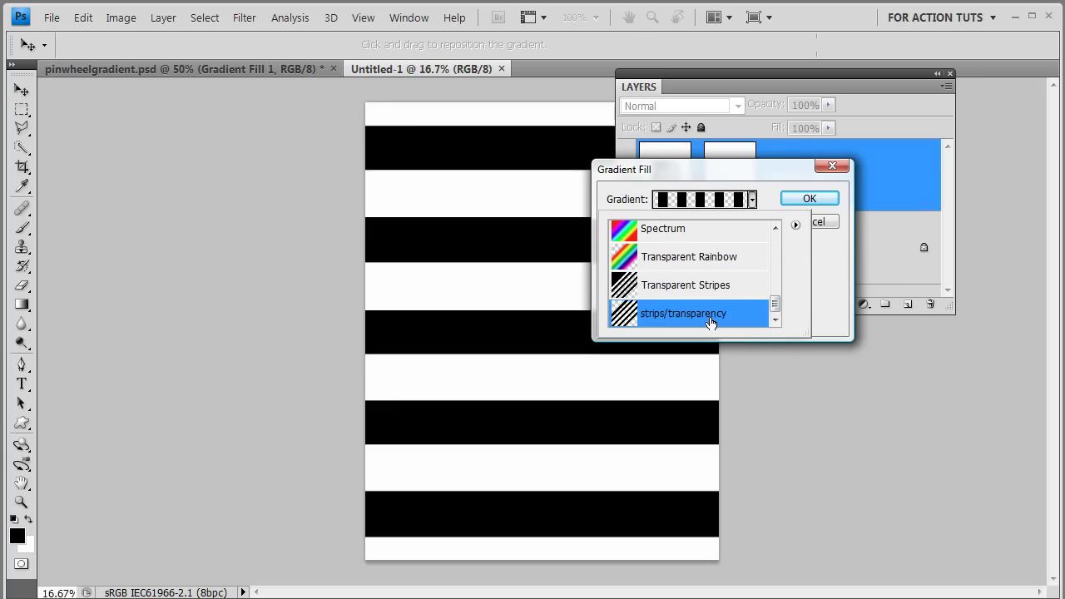
click(804, 201)
click(804, 200)
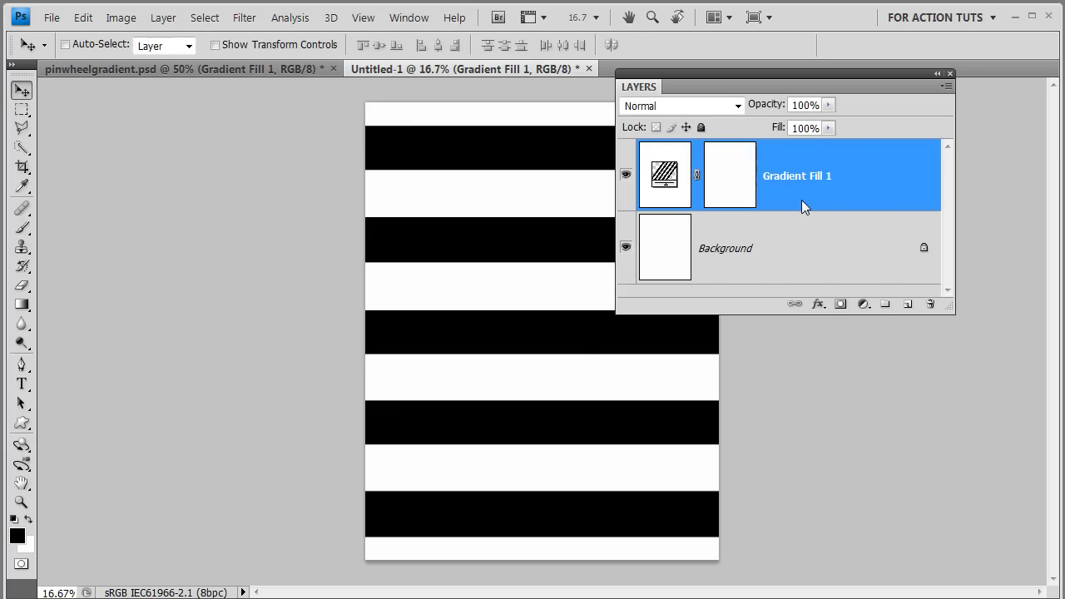
Set the new gradient fill's style to Angle, move its centre to the upper middle of the page, and set its scale to 92%.
double_click(678, 186)
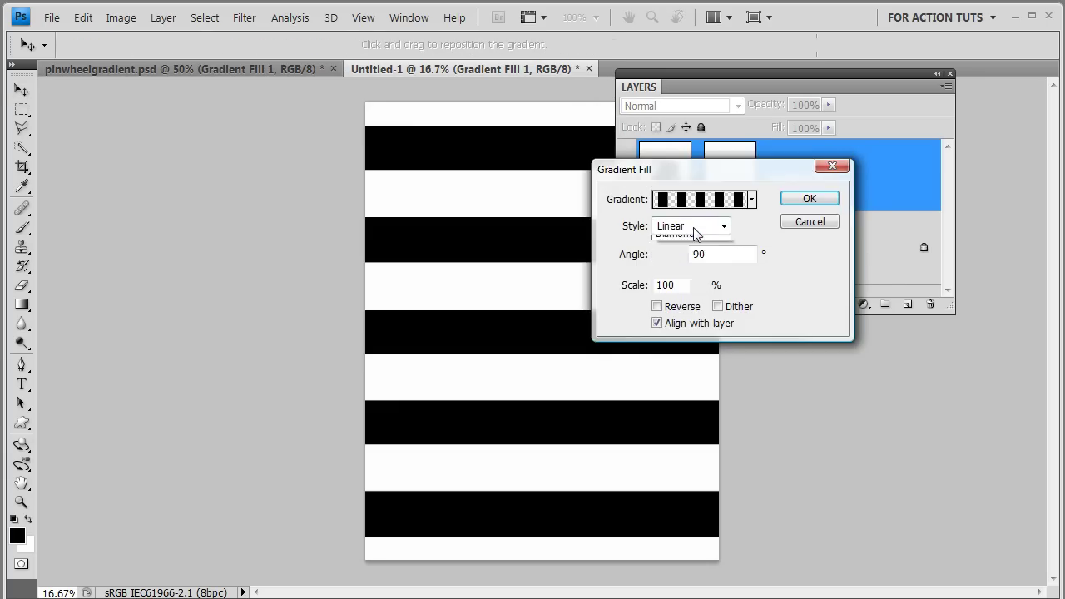
click(694, 227)
click(688, 269)
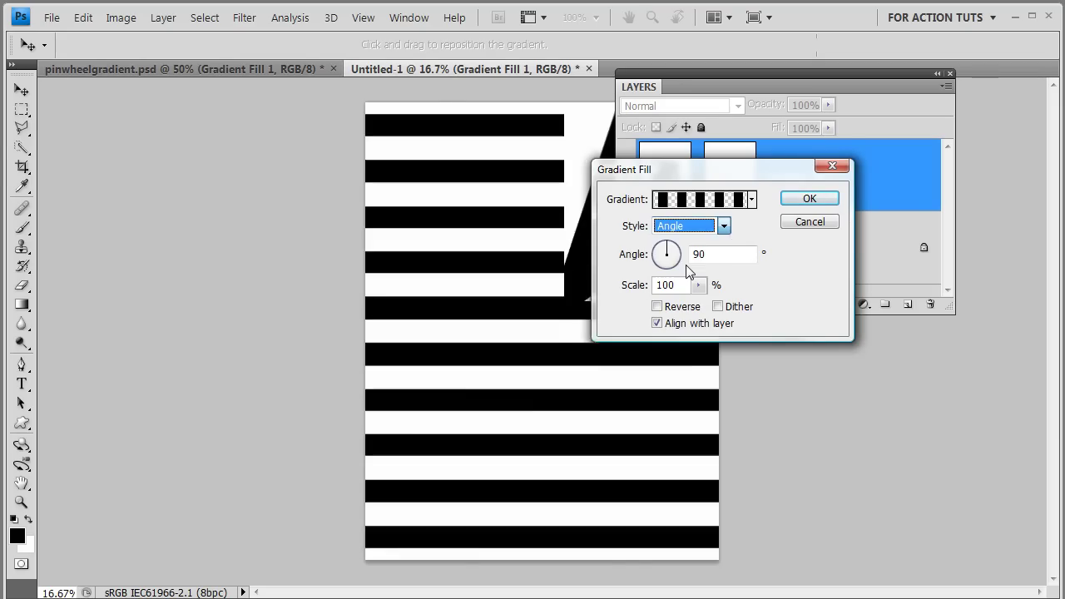
drag(545, 321, 522, 269)
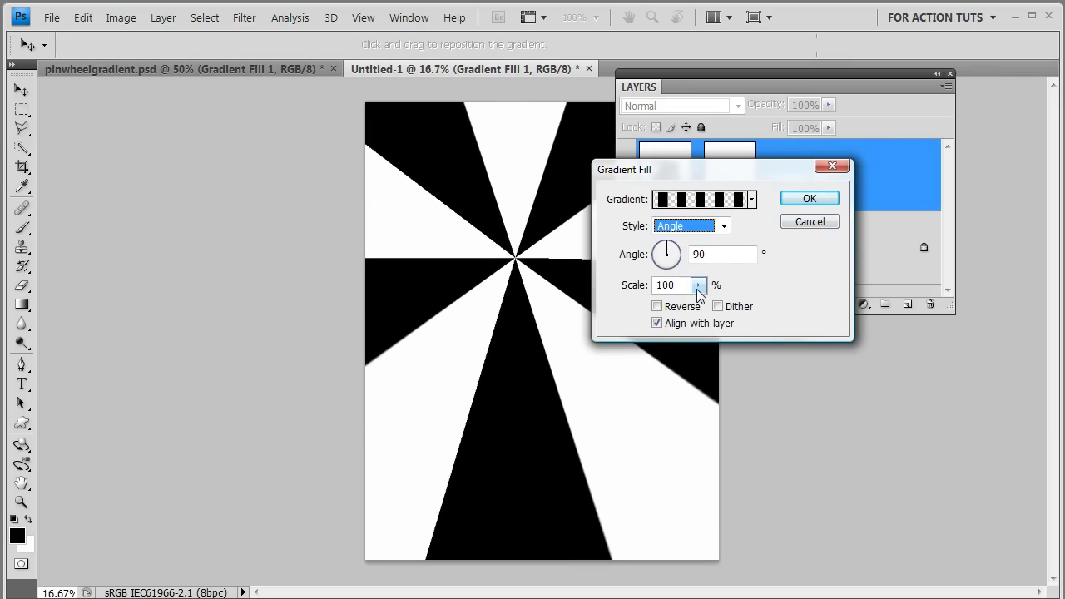
click(698, 286)
mouse_move(698, 291)
mouse_down()
mouse_move(688, 304)
mouse_move(650, 306)
mouse_move(737, 302)
mouse_move(695, 305)
mouse_up()
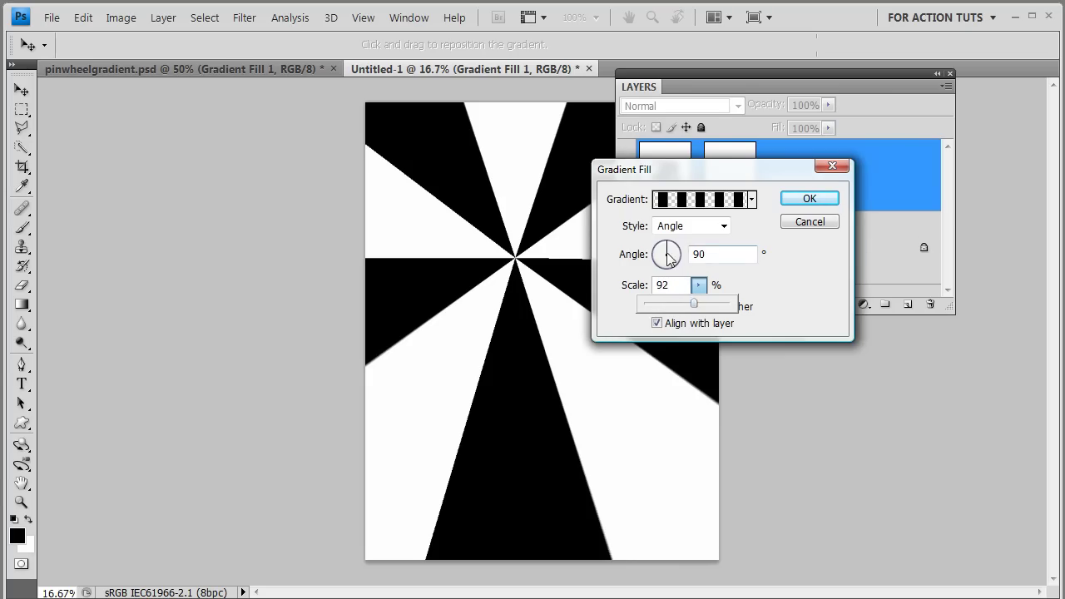
Set the gradient's angle to -90°, move the pinwheel's centre just past the page's left edge, and apply the fill.
click(674, 248)
click(671, 257)
click(665, 262)
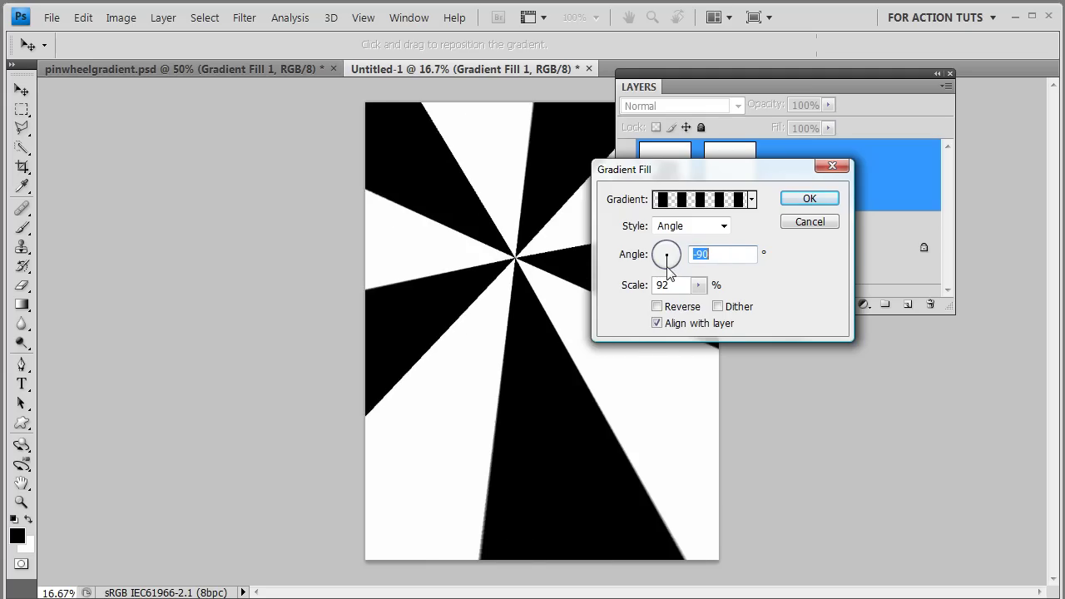
drag(528, 278, 411, 241)
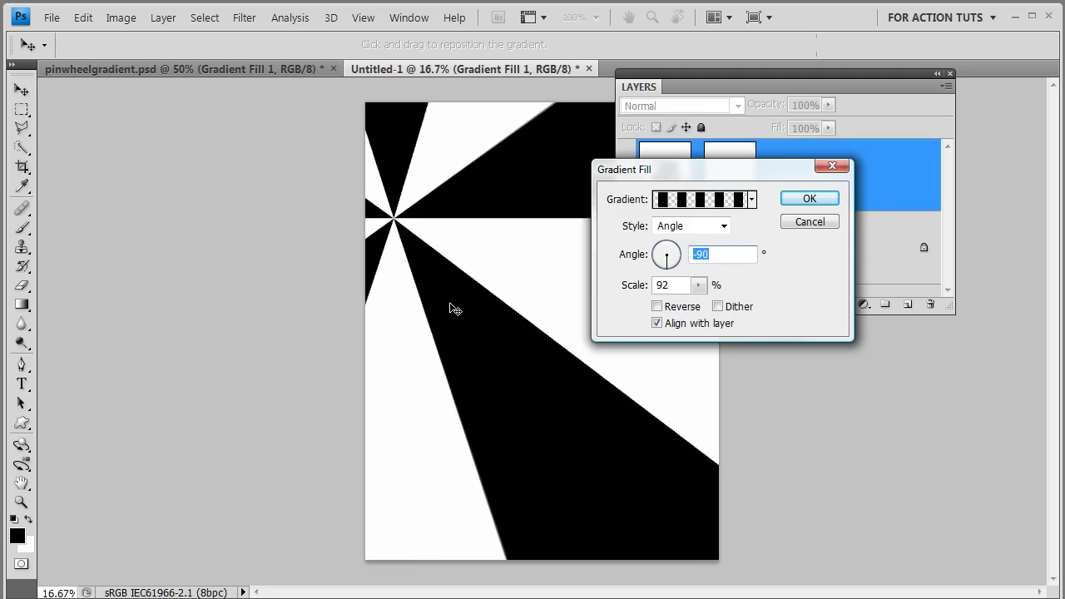
drag(489, 342, 462, 263)
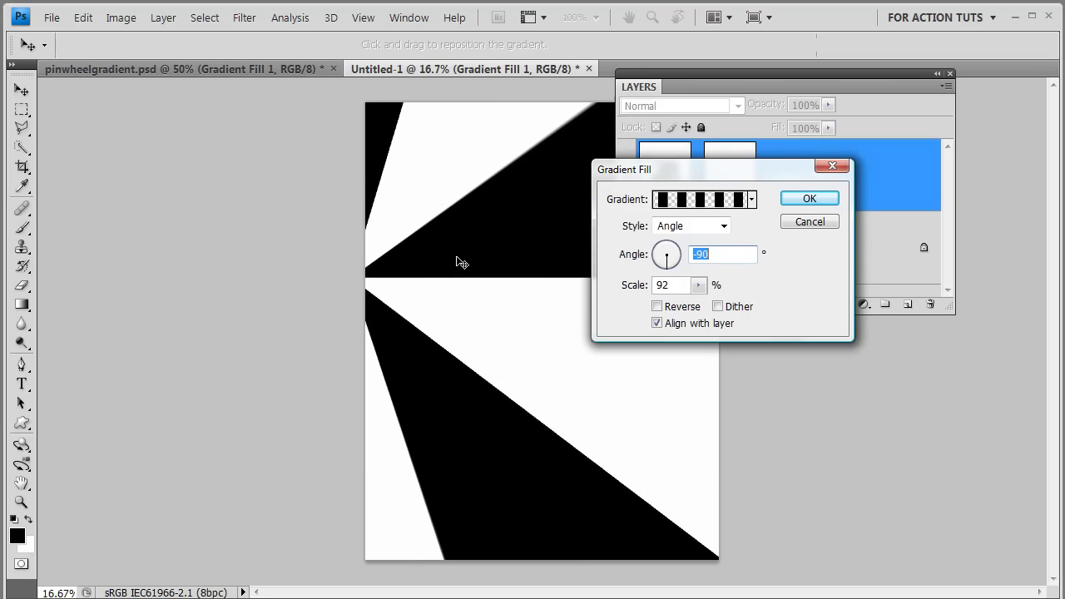
click(799, 204)
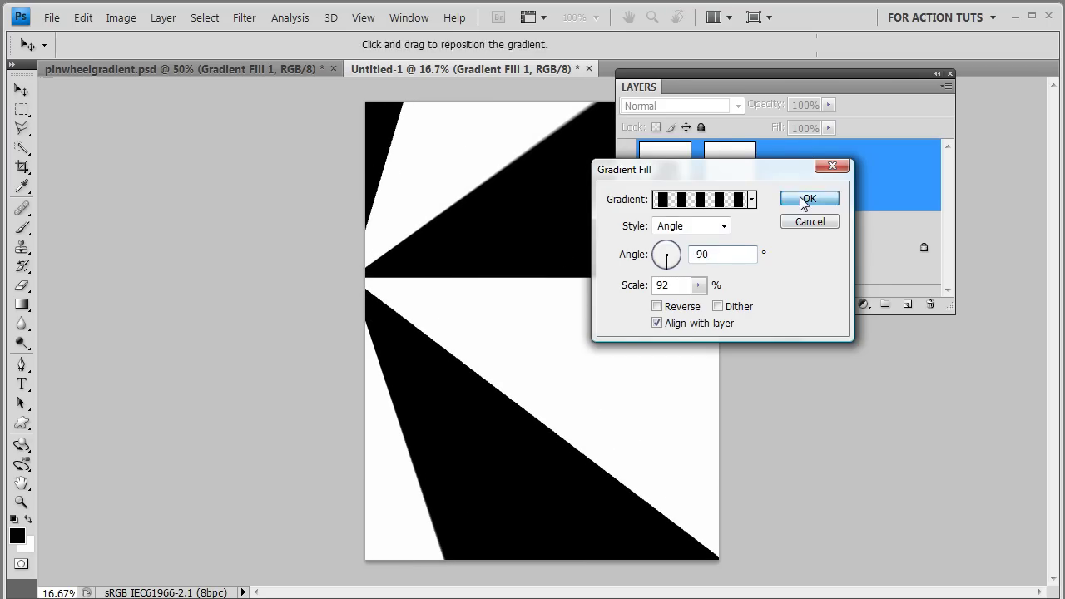
Add a pink Solid Color fill layer between the Background layer and Gradient Fill 1.
double_click(832, 202)
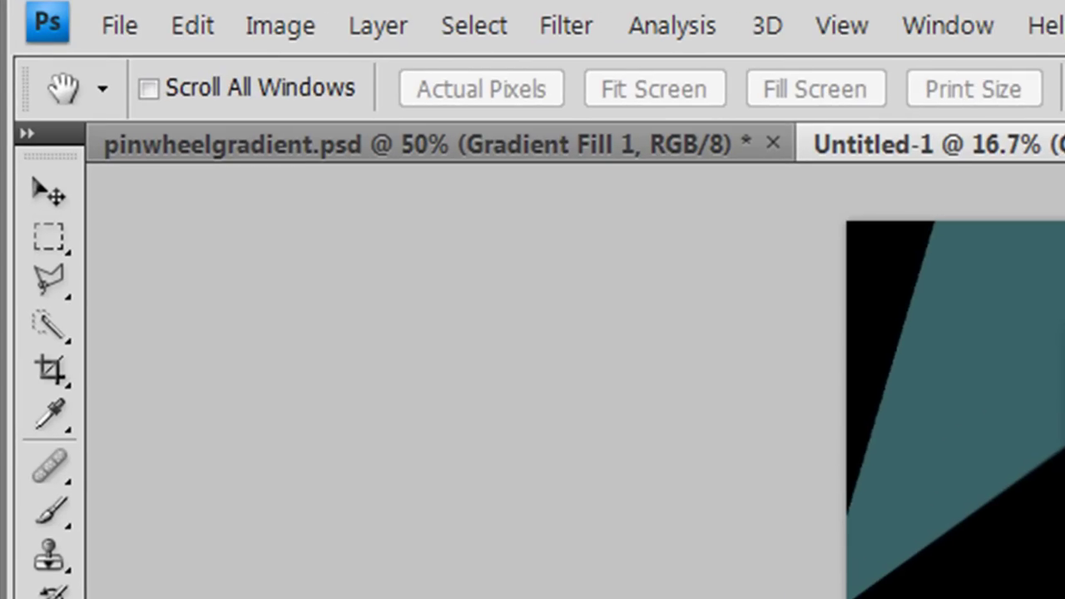
key(Return)
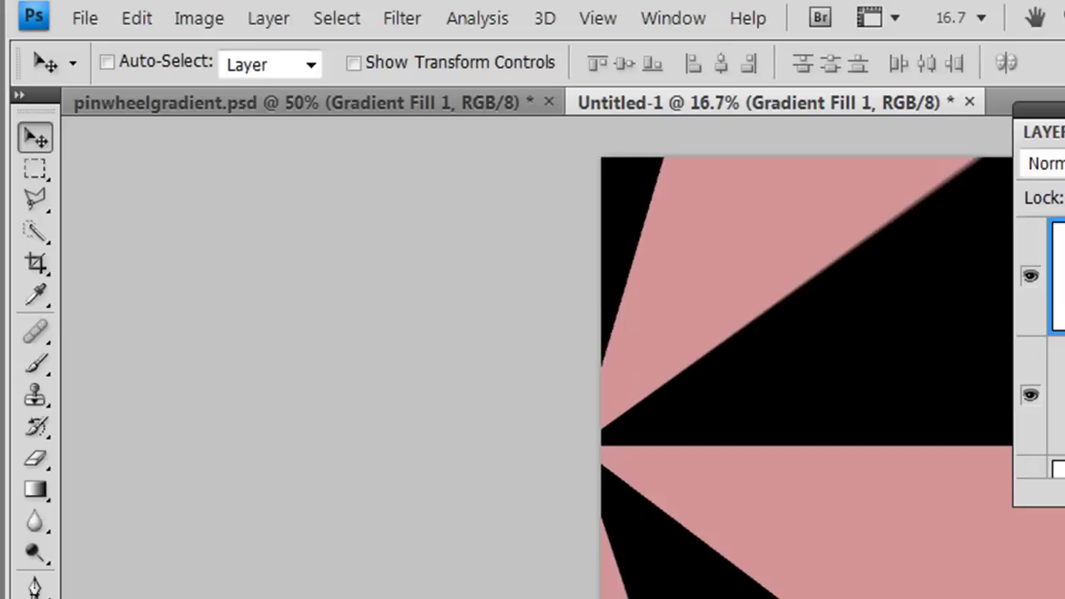
Add a red Solid Color fill layer (#d44747) above Gradient Fill 1 and clip it to that layer.
double_click(813, 191)
click(615, 219)
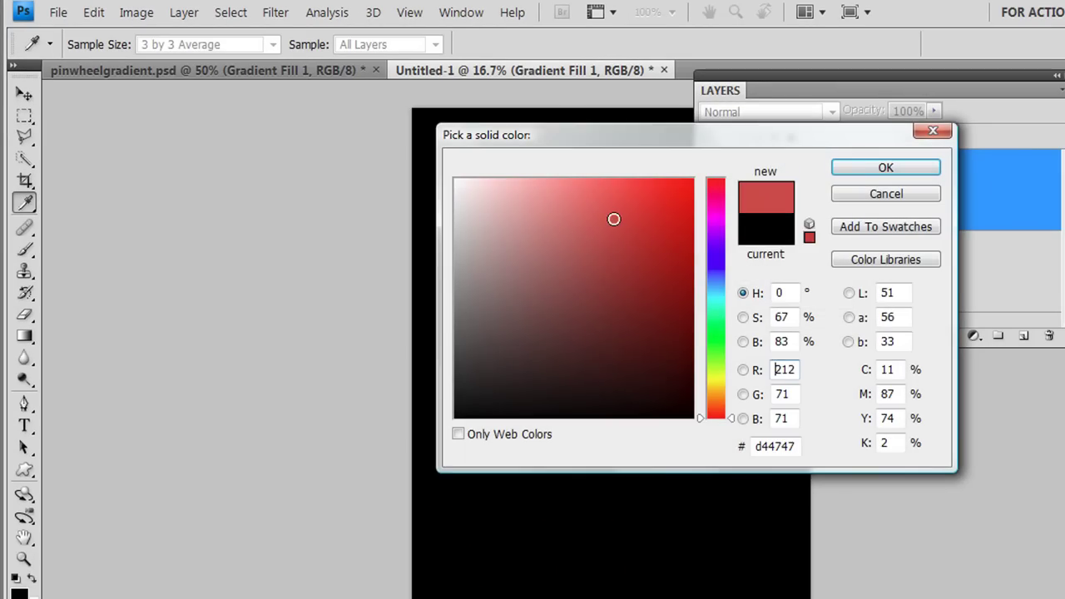
click(862, 169)
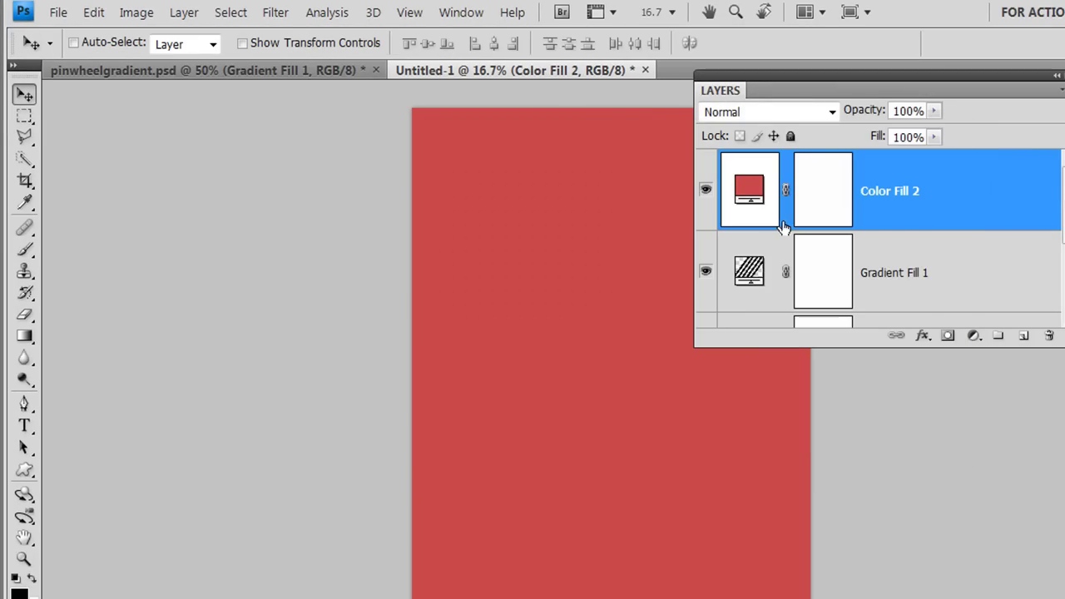
alt+click(774, 236)
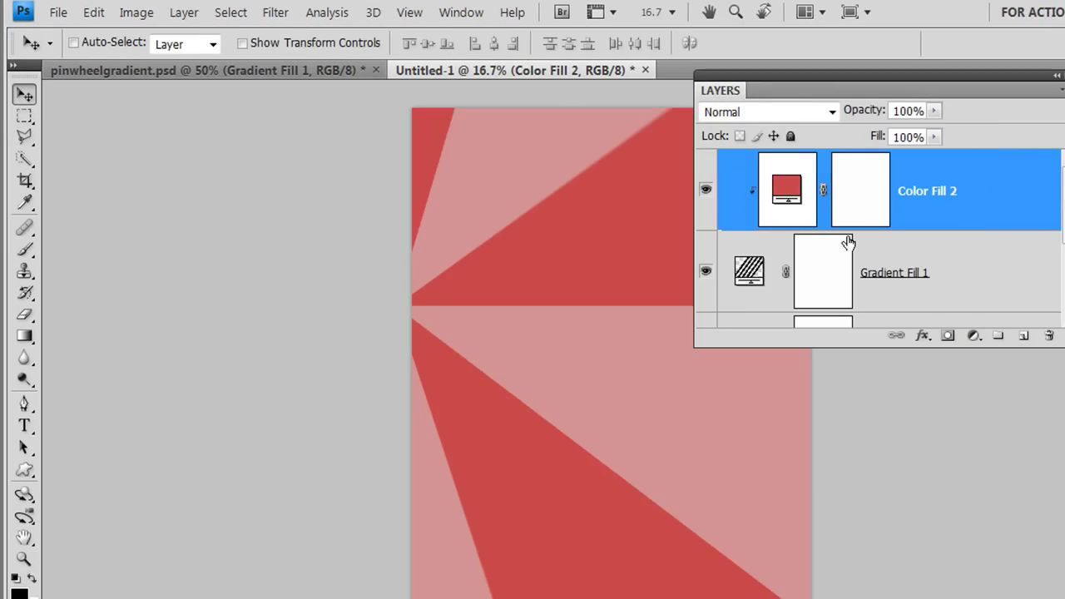
scroll(1057, 250, down, 3)
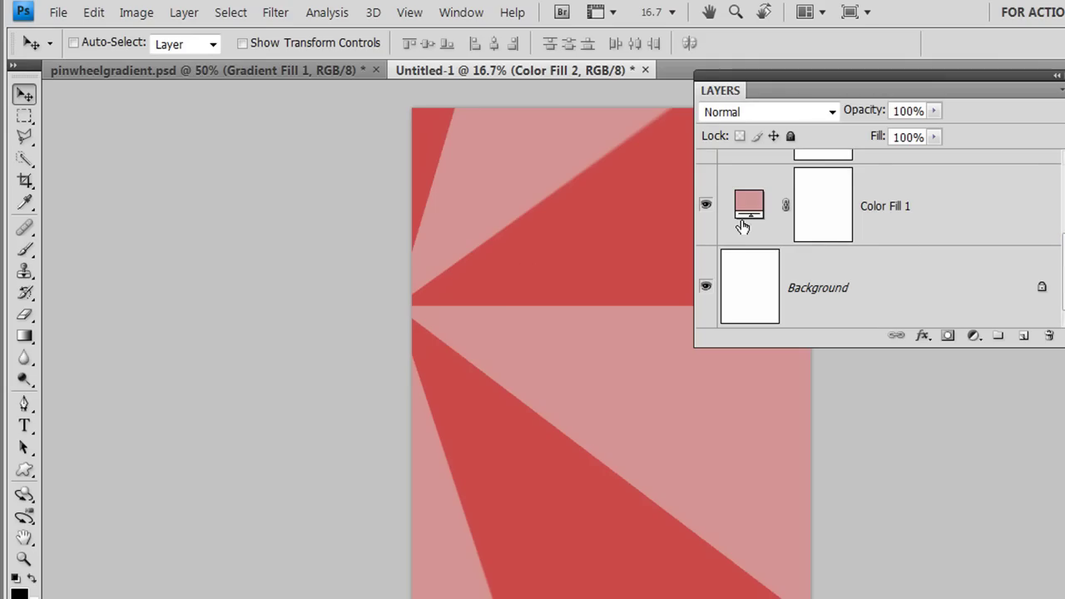